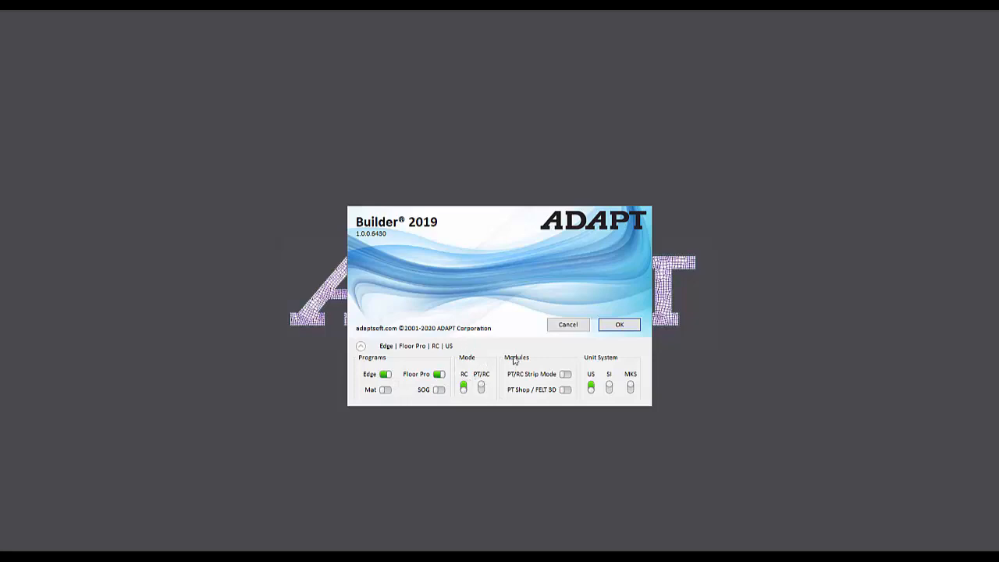
Step: Start Builder 2019 with Edge and Floor Pro in RC mode using US units
click(619, 324)
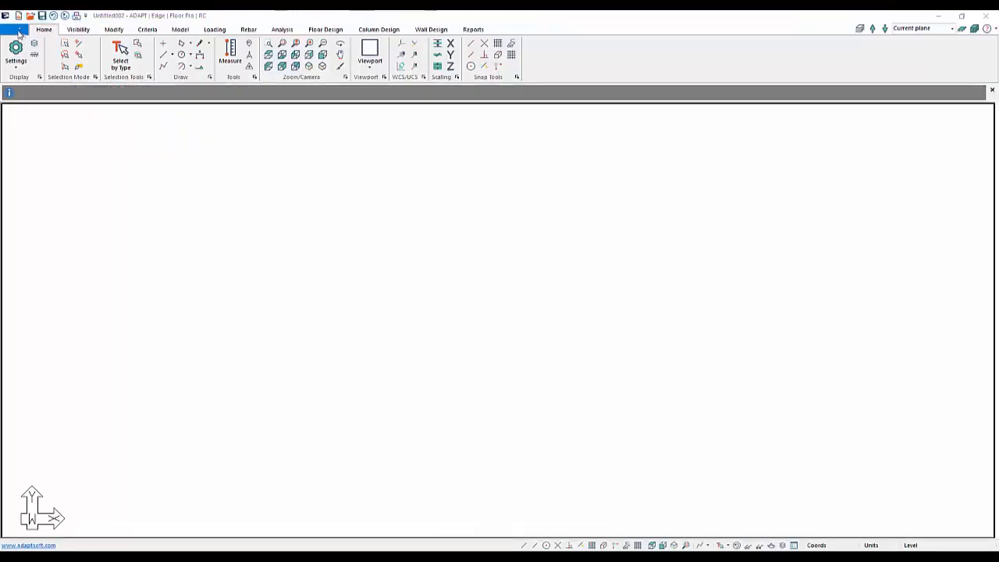
click(15, 30)
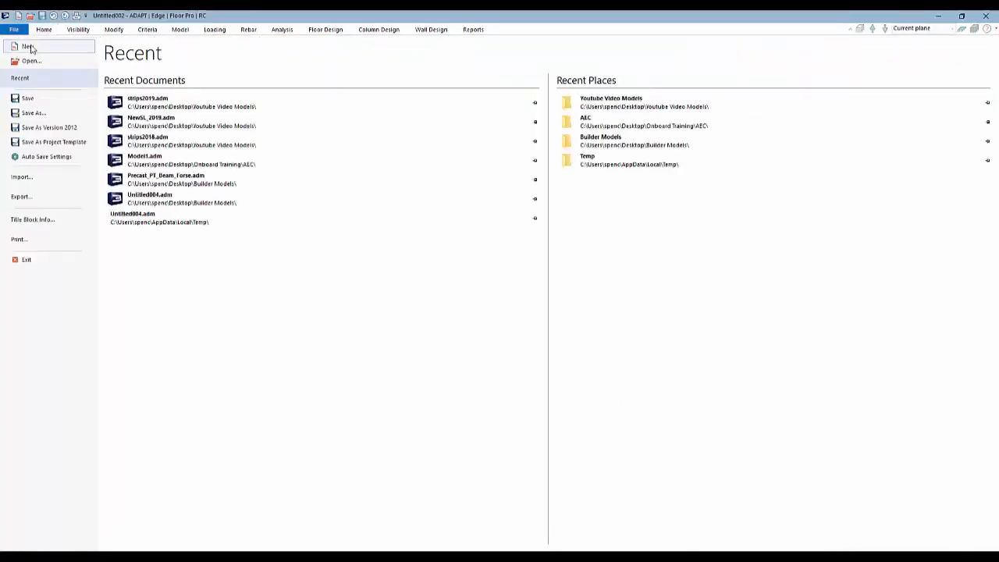
click(44, 29)
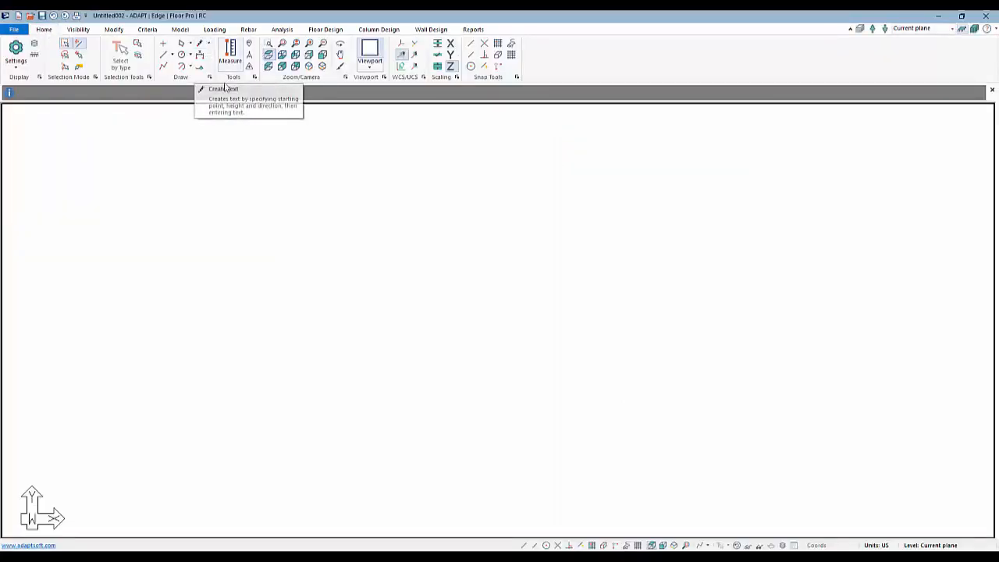
Step: Import Levels1_3.dwg from the desktop's DWG Files folder into CAD Group 1, with calibration of the imported objects enabled
click(12, 30)
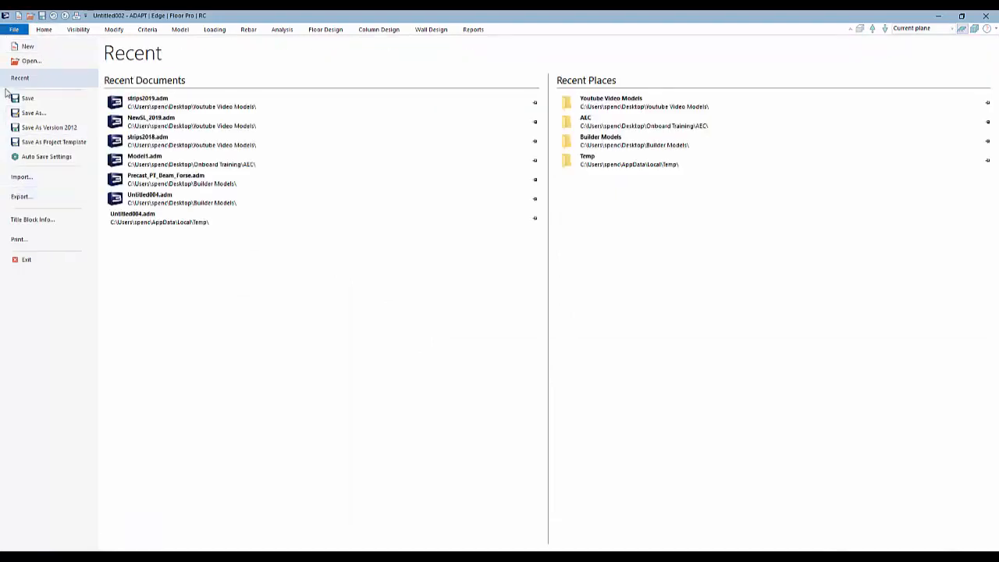
click(33, 180)
click(123, 197)
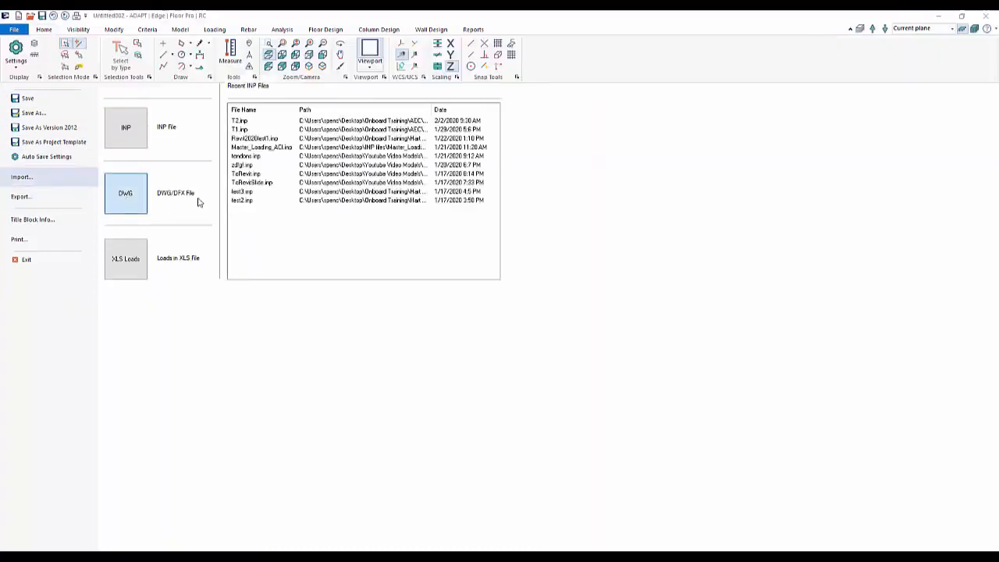
scroll(70, 131, up, 3)
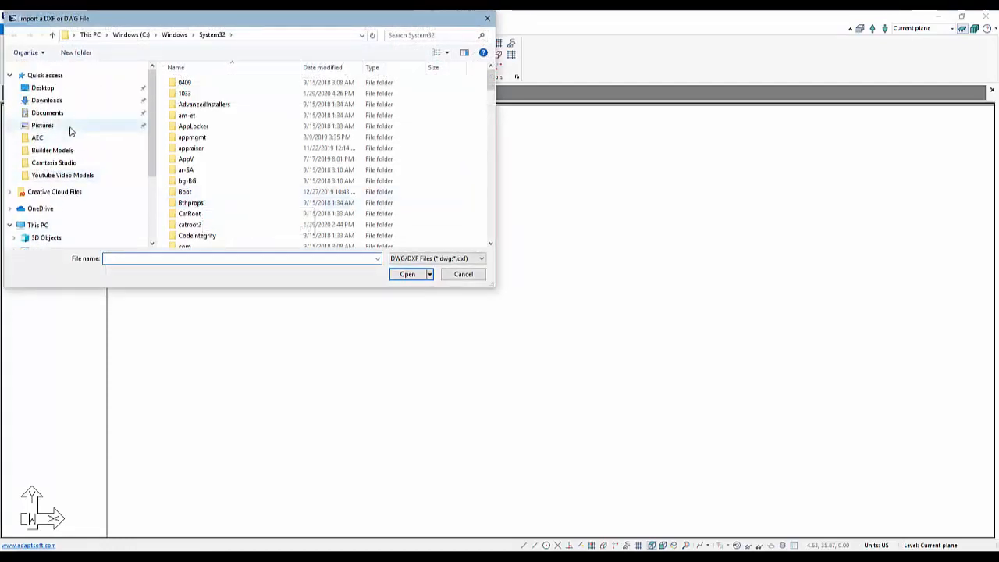
click(42, 88)
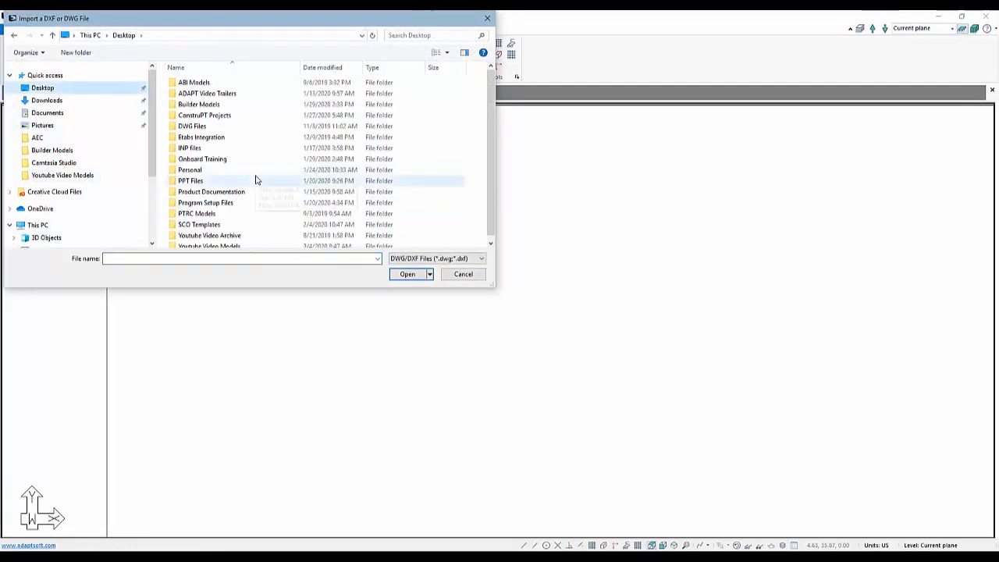
double_click(195, 127)
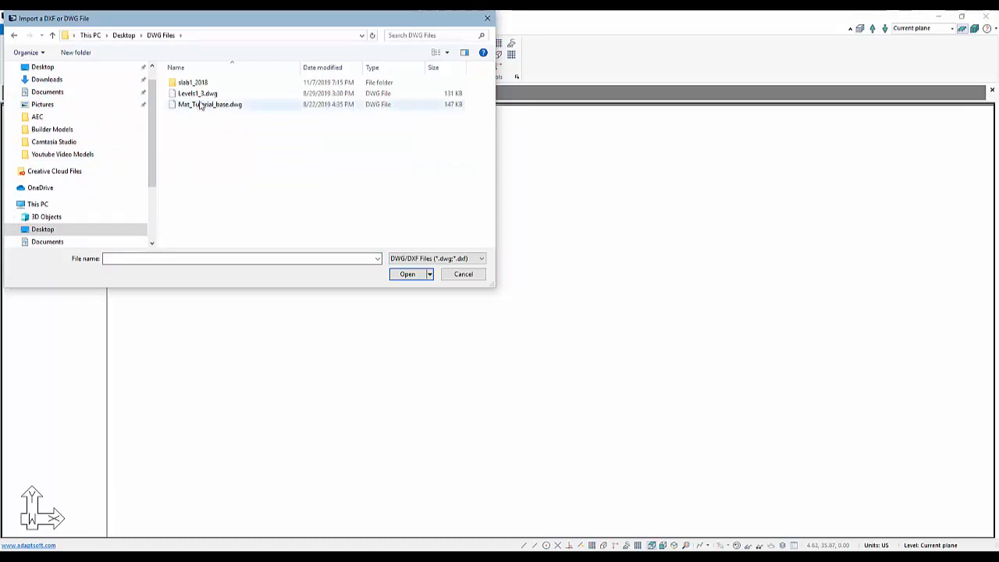
double_click(197, 93)
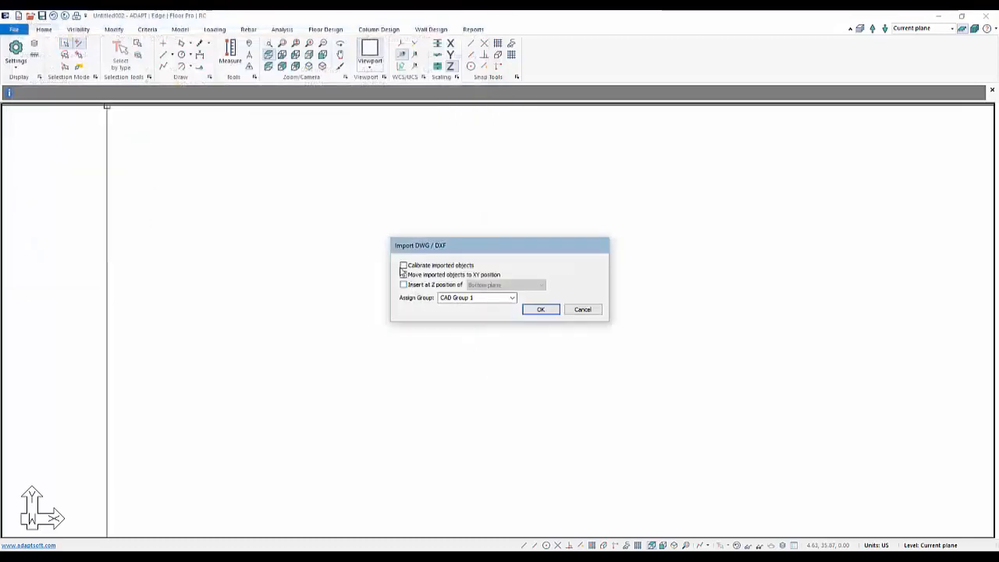
click(539, 310)
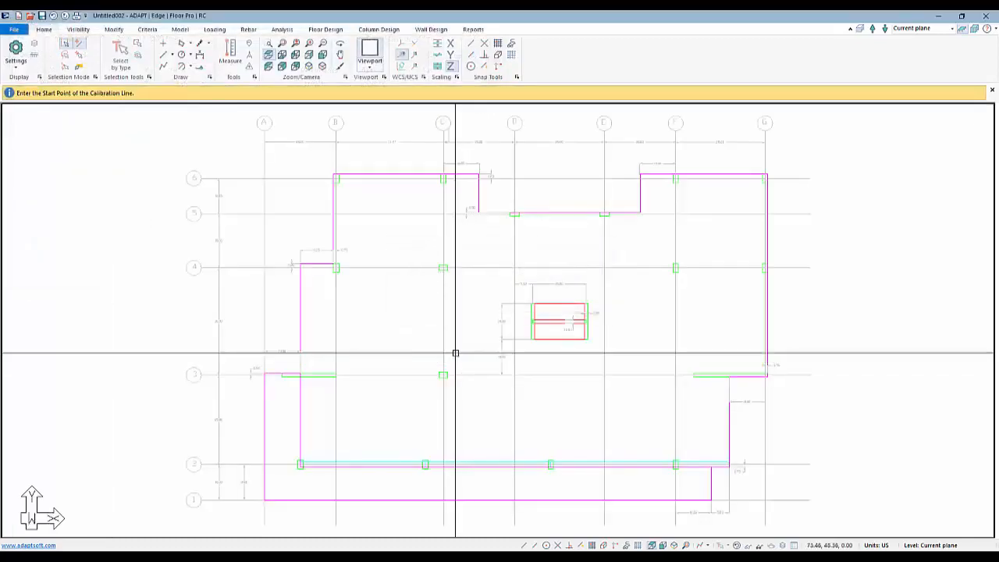
Step: Calibrate the imported drawing by picking the dimension endpoints at gridlines A and B and setting their distance to 20 ft
scroll(426, 200, up, 5)
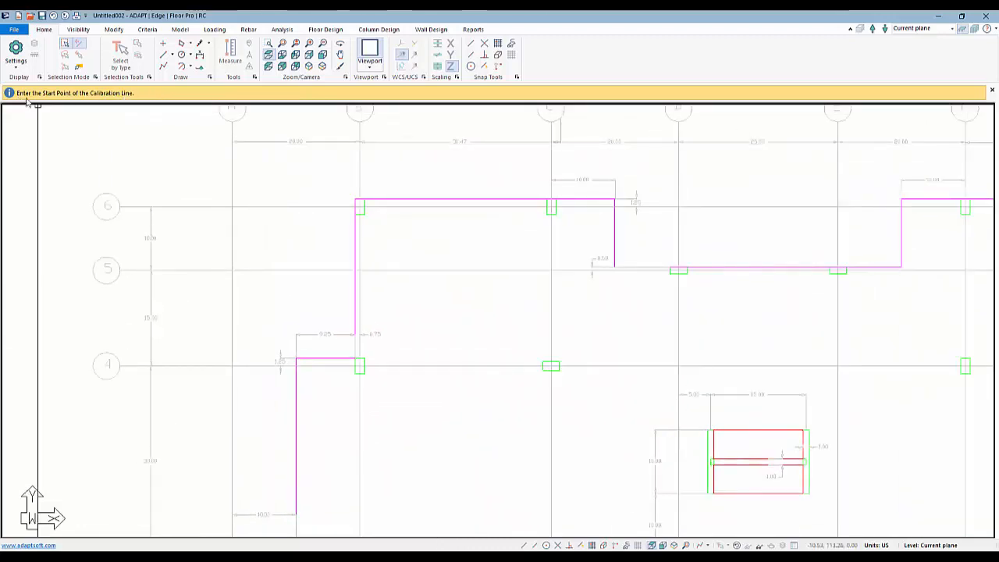
middle_drag(313, 235, 375, 305)
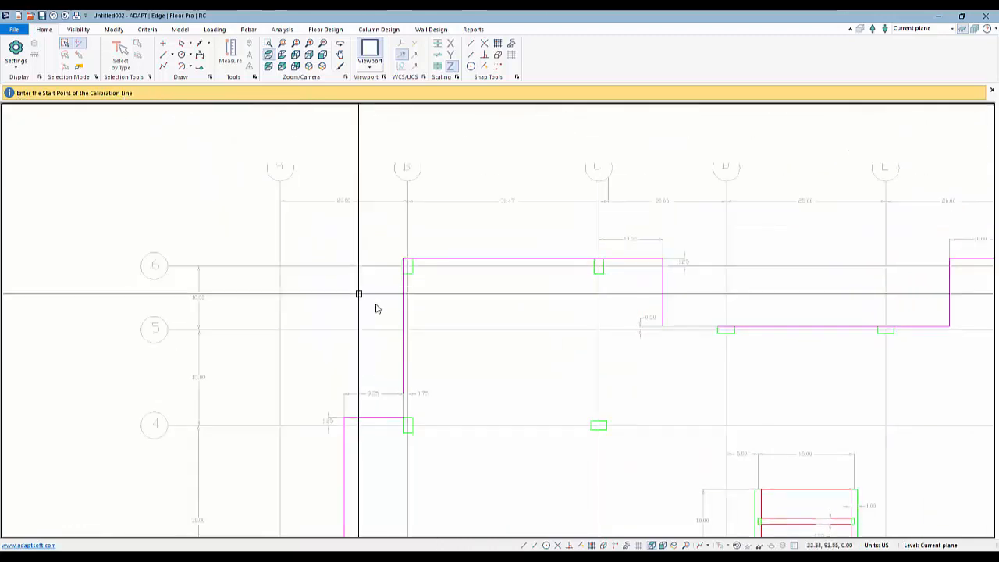
scroll(281, 199, up, 1)
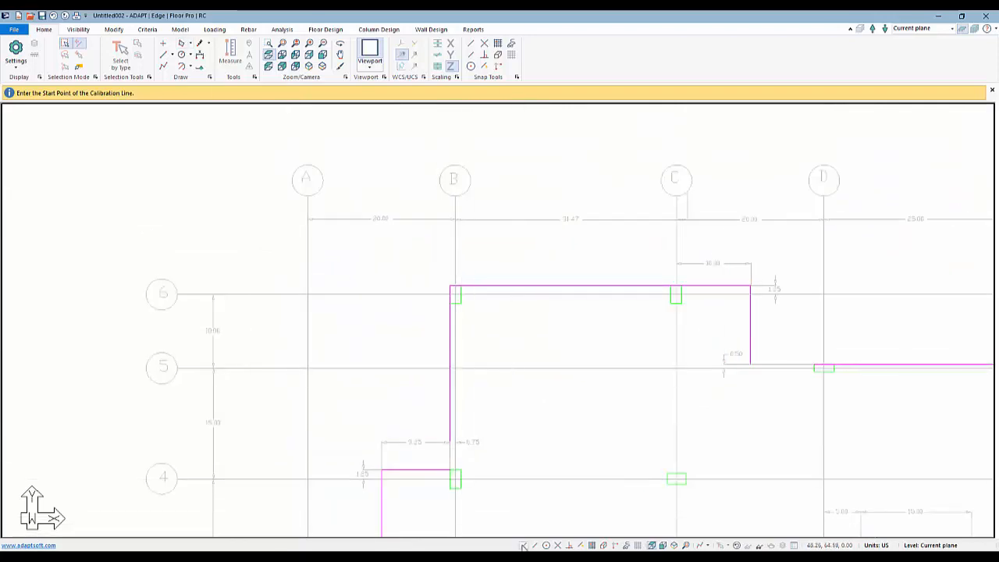
click(307, 219)
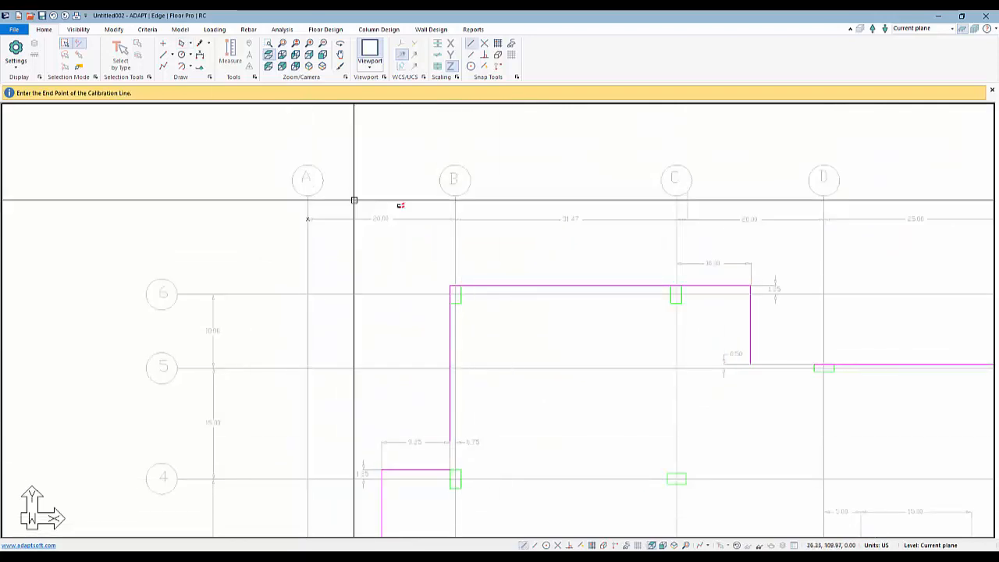
click(449, 220)
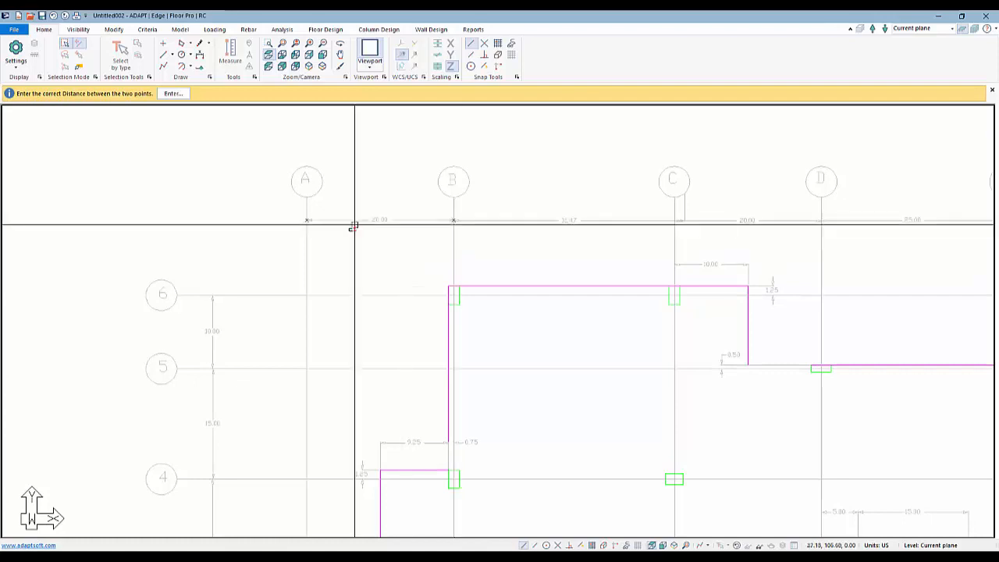
click(170, 93)
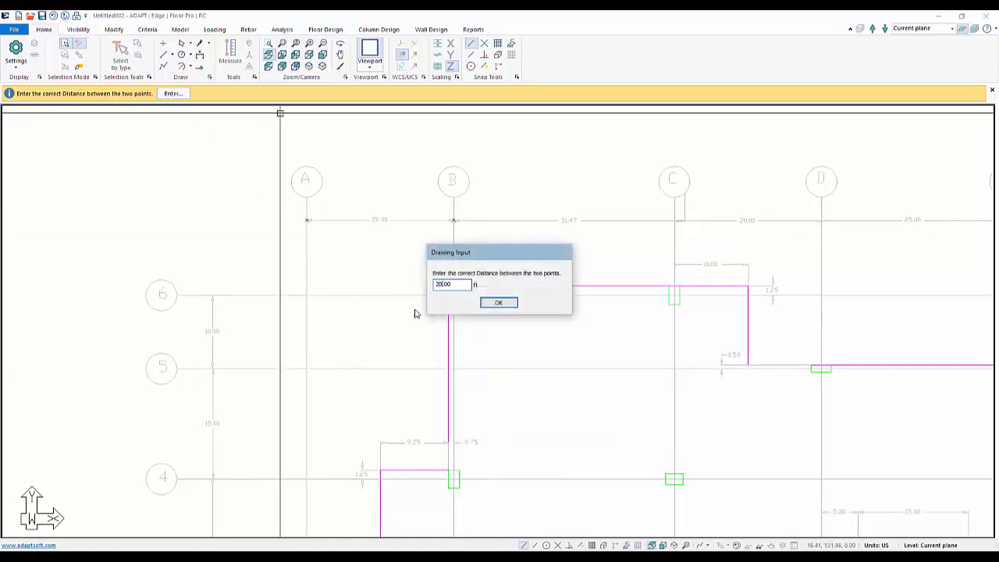
click(498, 303)
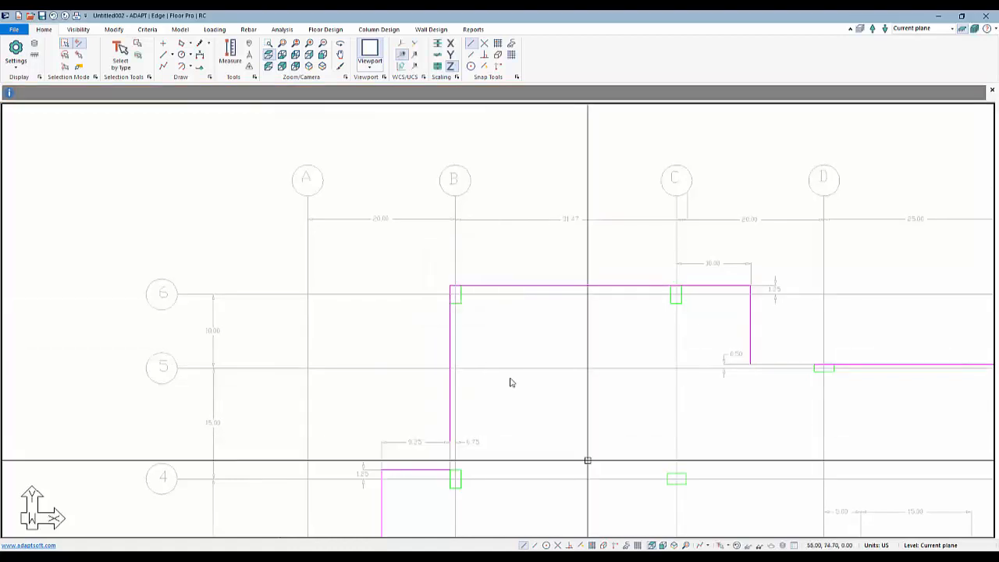
scroll(406, 304, down, 2)
scroll(406, 305, down, 3)
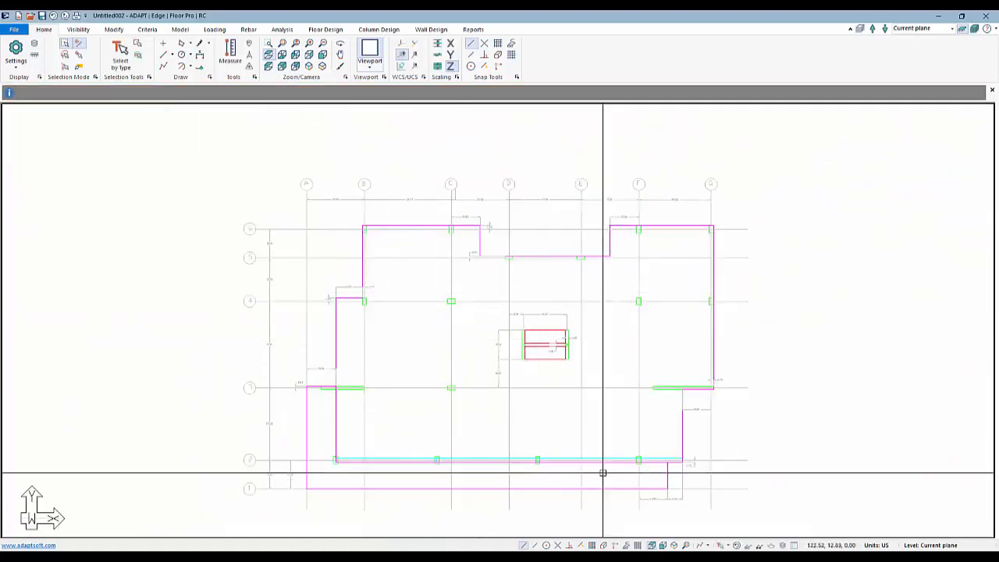
Step: Select the magenta slab outlines of the floor plan and transform them into slab regions
click(385, 226)
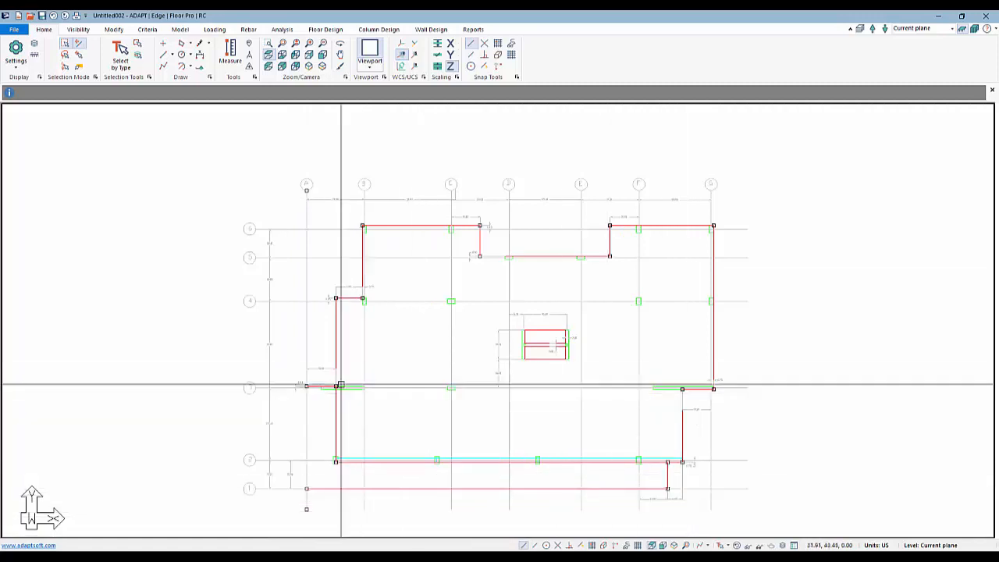
click(180, 30)
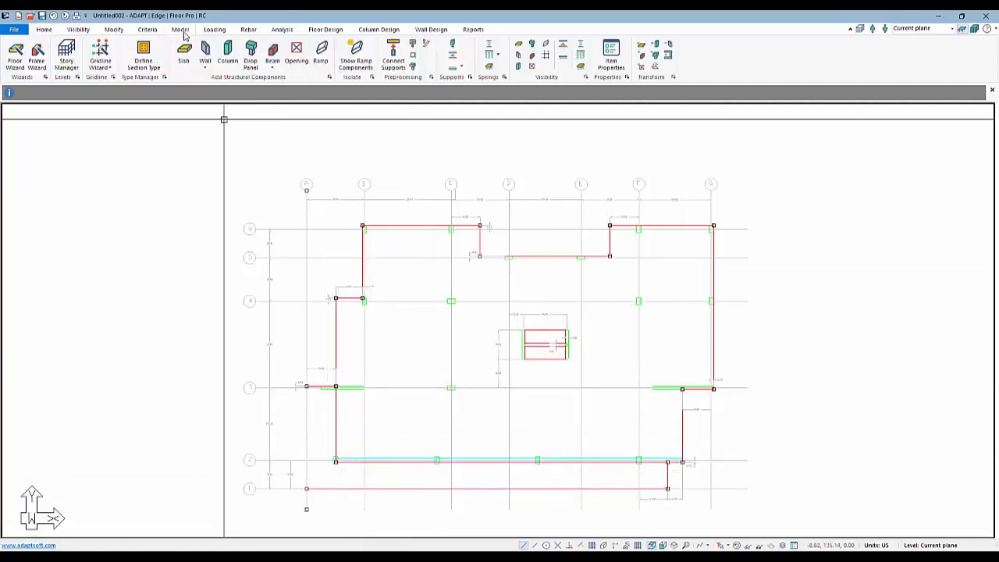
click(641, 46)
key(Escape)
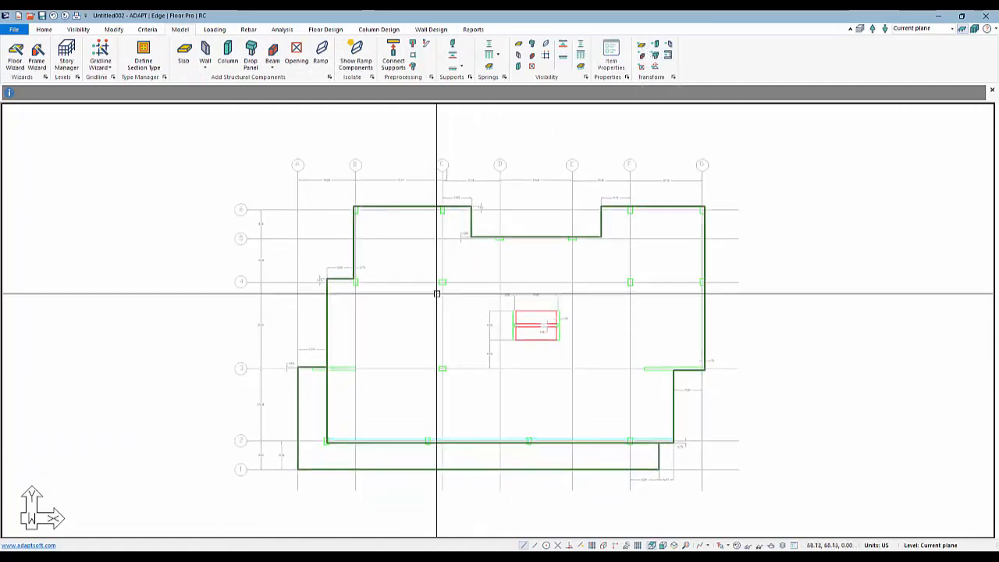
Step: Select the wall outlines of the central core and the two walls on gridline 3, and transform them into walls
scroll(434, 292, up, 1)
scroll(377, 205, down, 1)
scroll(430, 219, up, 5)
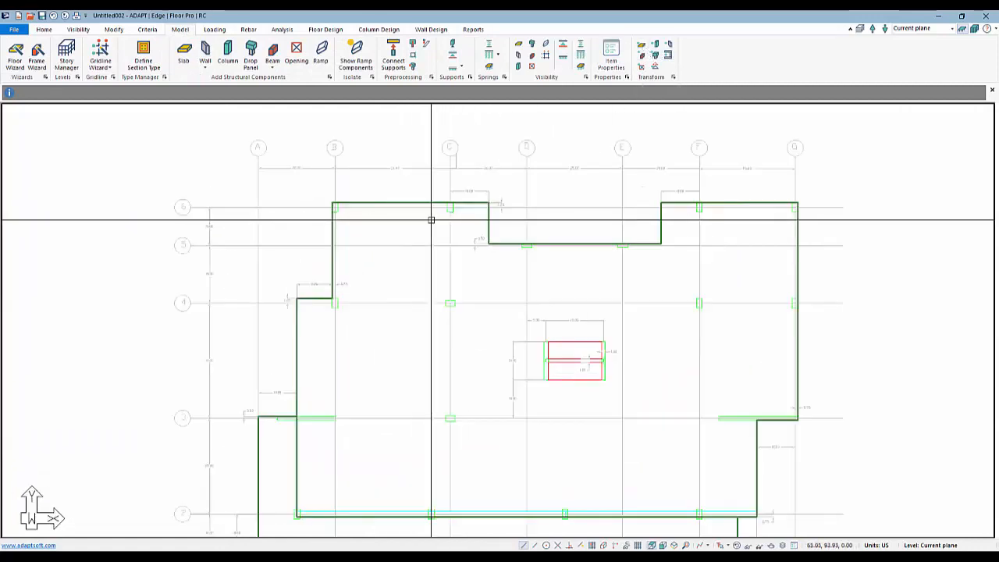
scroll(507, 312, down, 4)
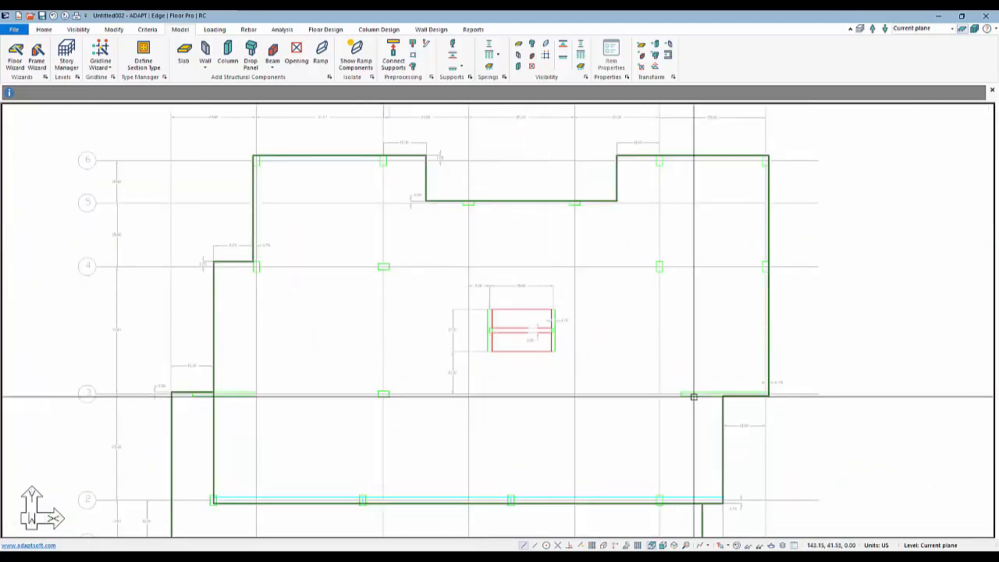
scroll(485, 320, up, 5)
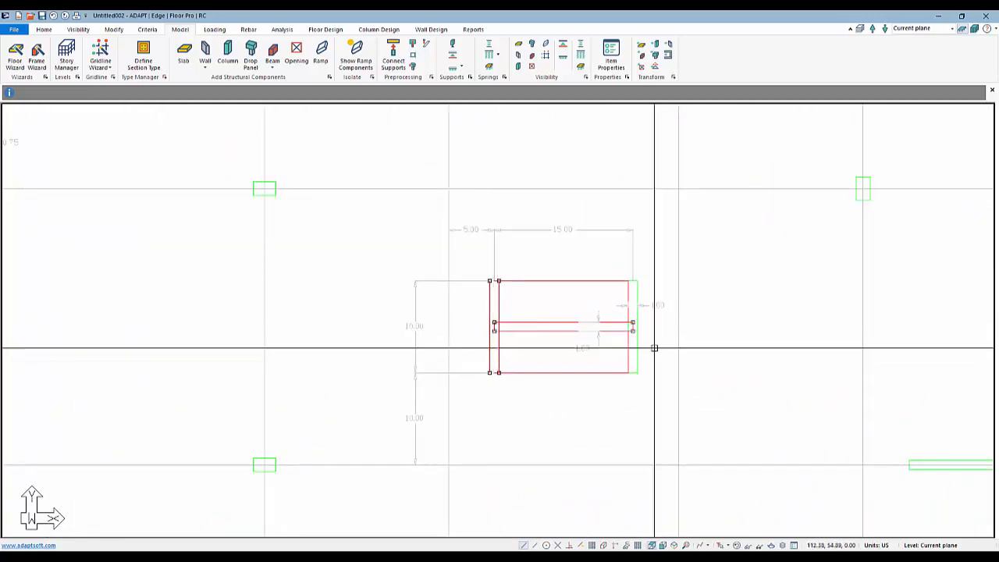
scroll(640, 352, down, 3)
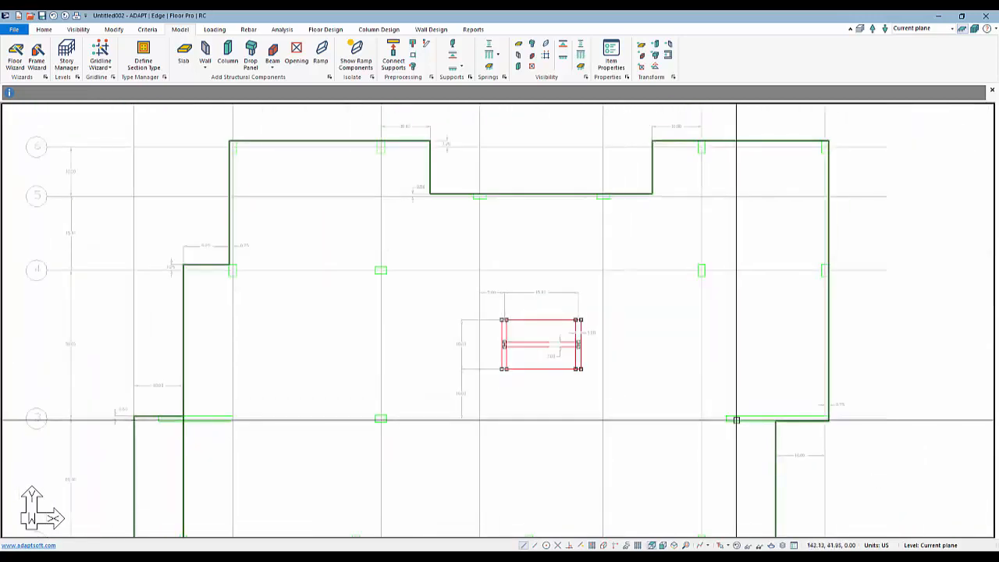
click(736, 419)
middle_drag(191, 428, 236, 309)
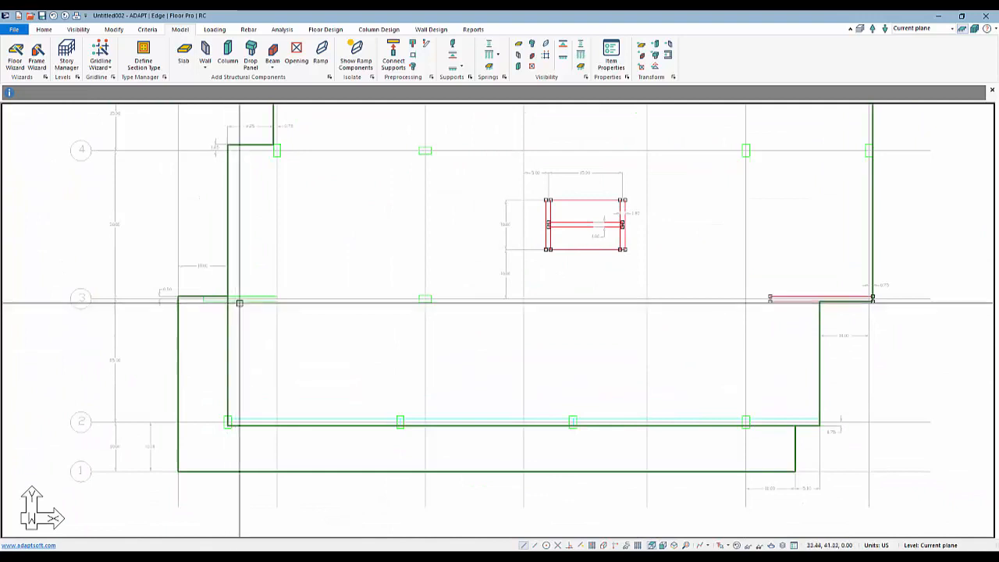
scroll(377, 457, down, 4)
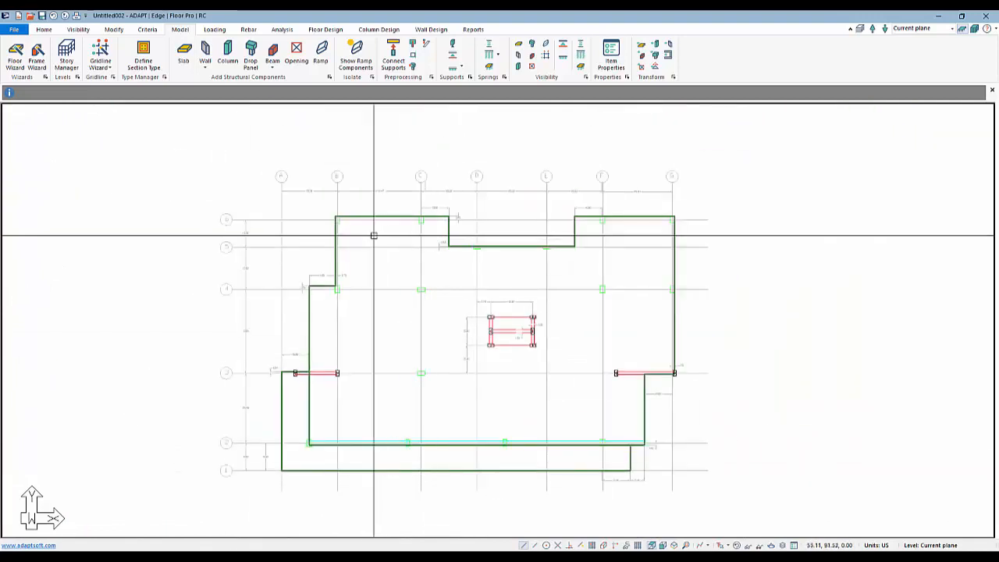
scroll(370, 238, up, 1)
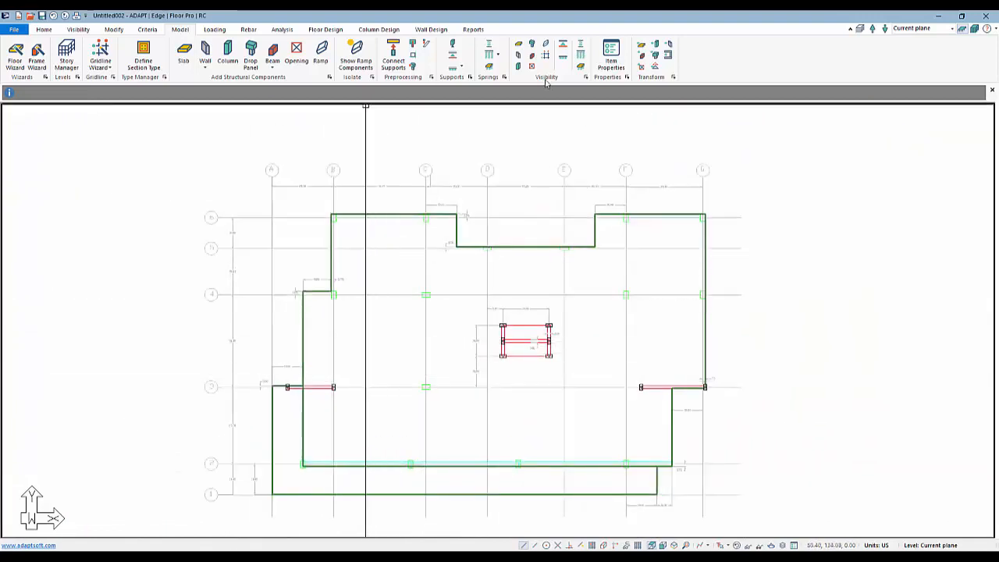
click(669, 50)
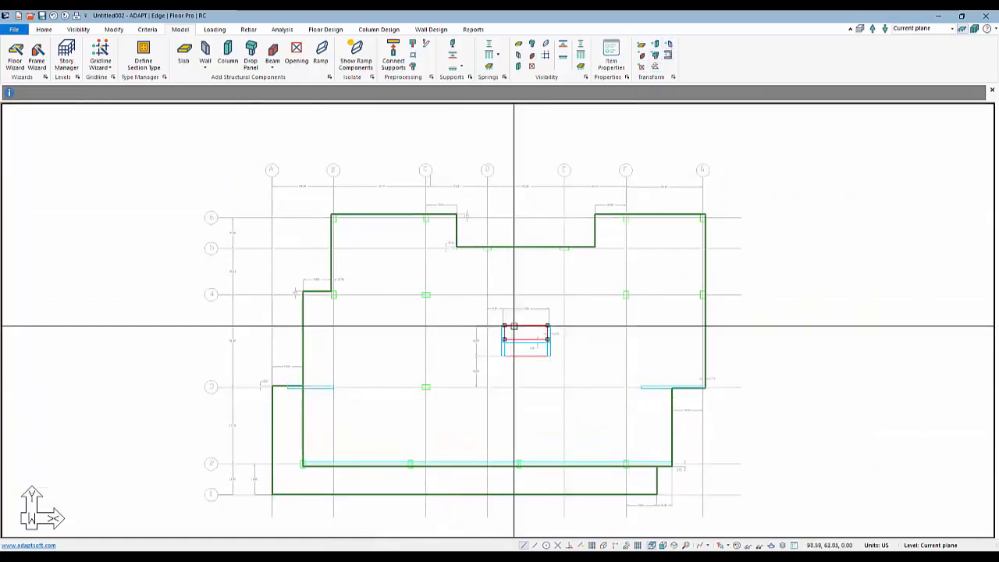
Step: Select the two red rectangles inside the central core and transform them into openings
ctrl+click(513, 357)
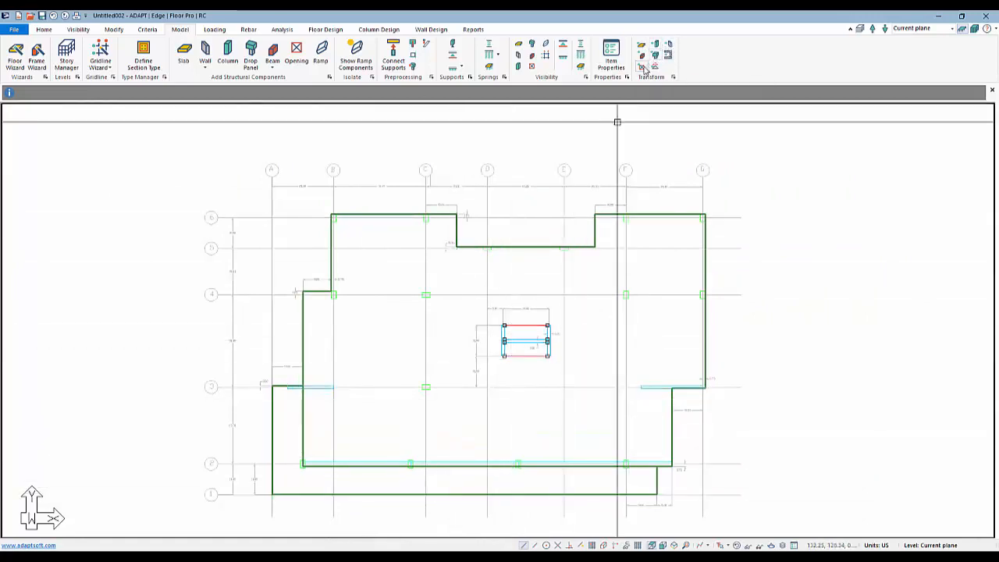
scroll(614, 464, up, 1)
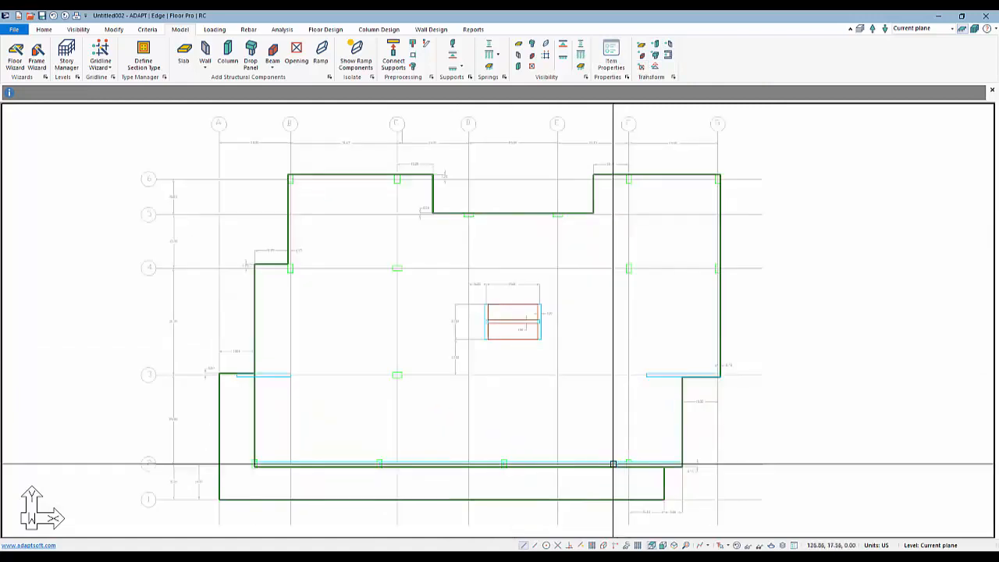
Step: Select the four beam outlines along gridline 2 and transform them into beams
scroll(614, 463, up, 1)
click(655, 461)
ctrl+click(615, 461)
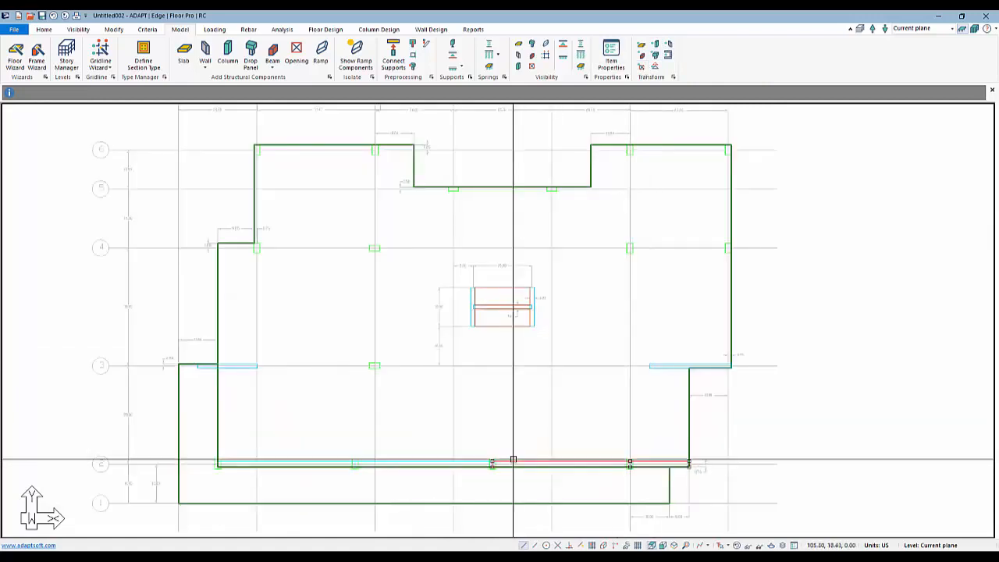
ctrl+click(473, 462)
ctrl+click(319, 462)
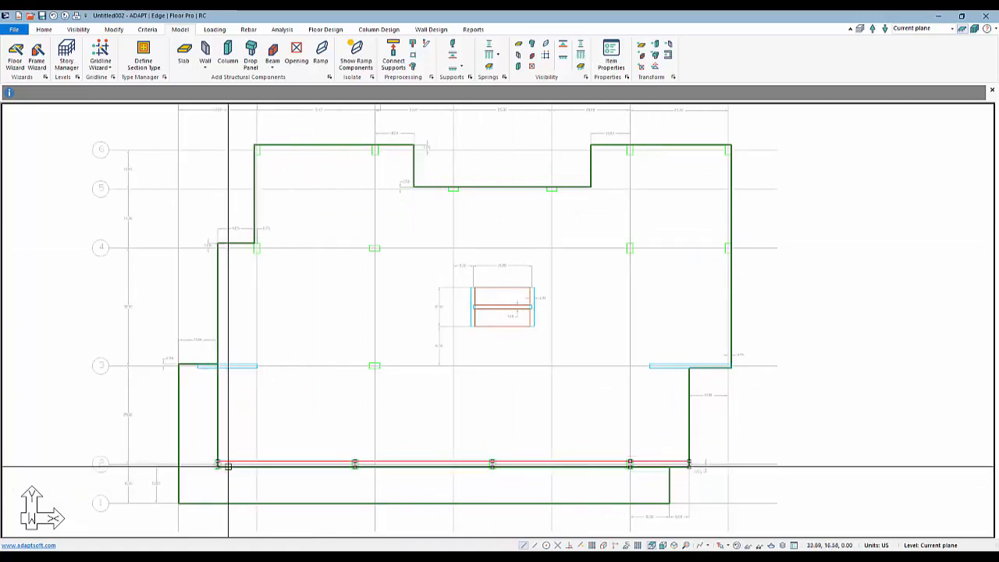
click(651, 58)
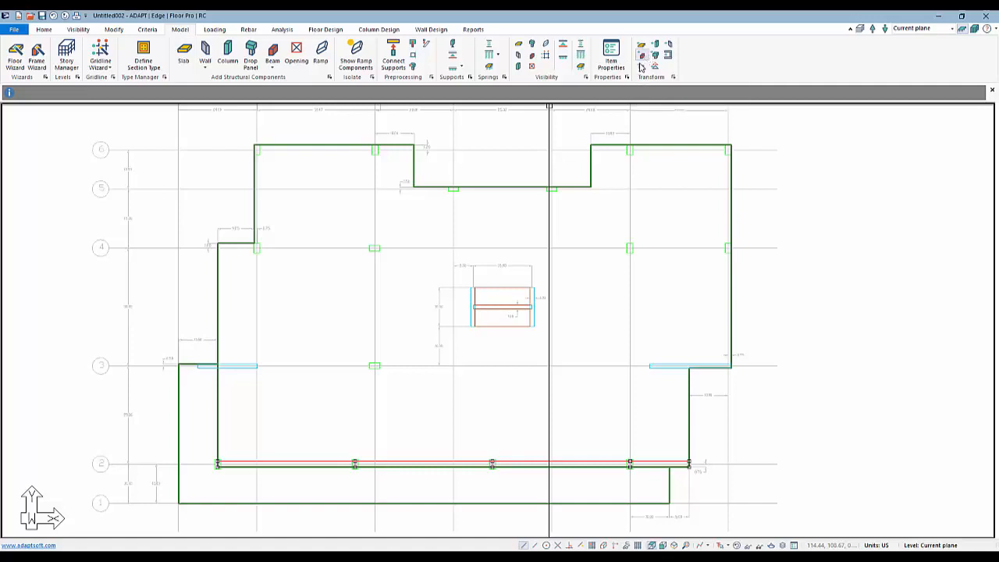
scroll(402, 466, up, 2)
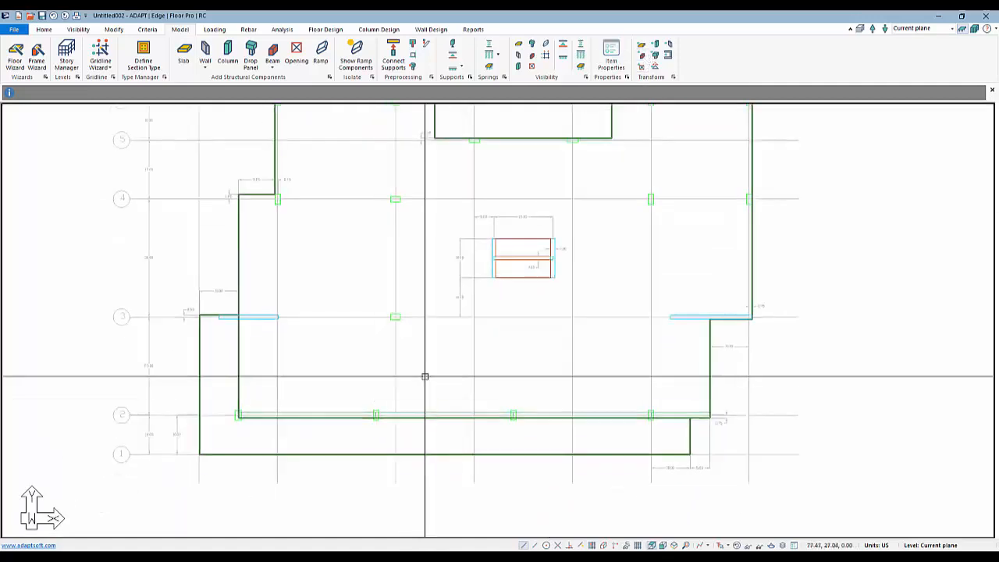
Step: Open the item properties of the westernmost beam on gridline 2 and check its width and depth
click(352, 404)
double_click(346, 405)
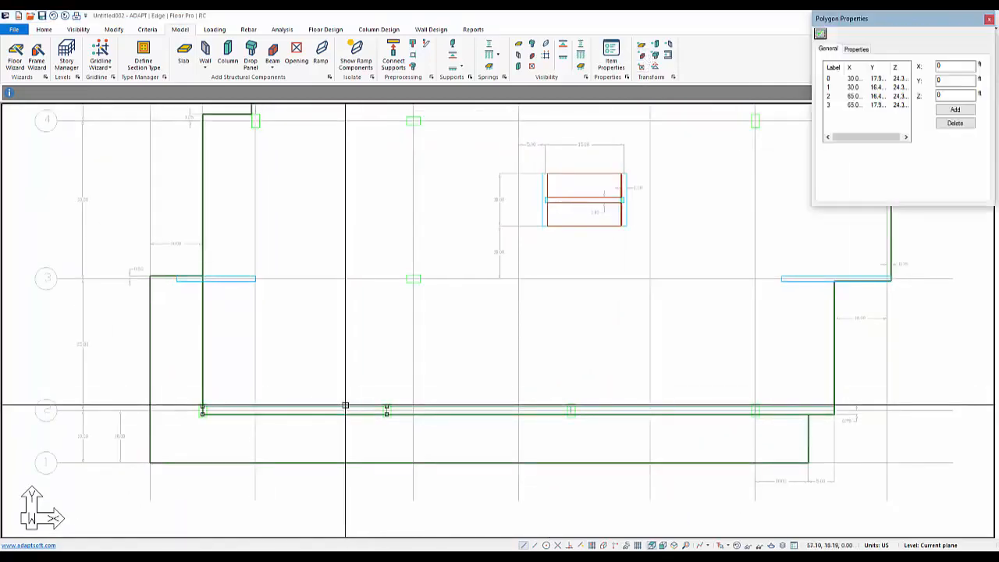
key(Escape)
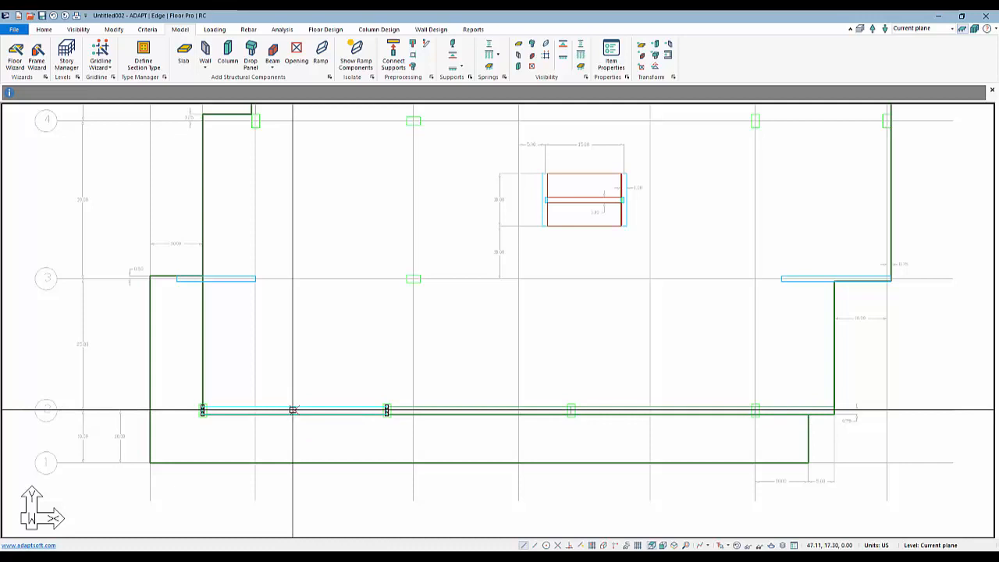
click(616, 61)
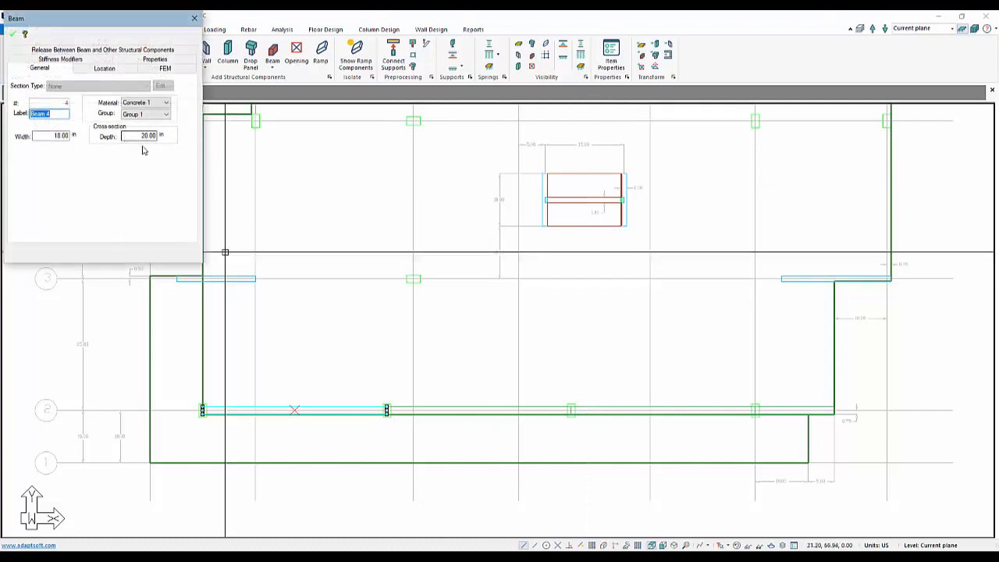
scroll(313, 346, down, 5)
key(Escape)
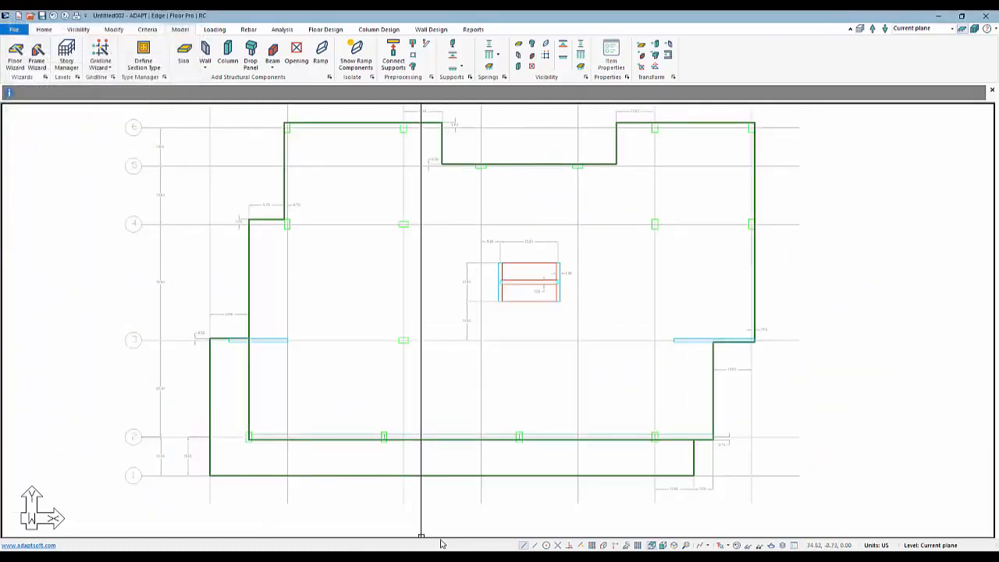
scroll(300, 464, down, 1)
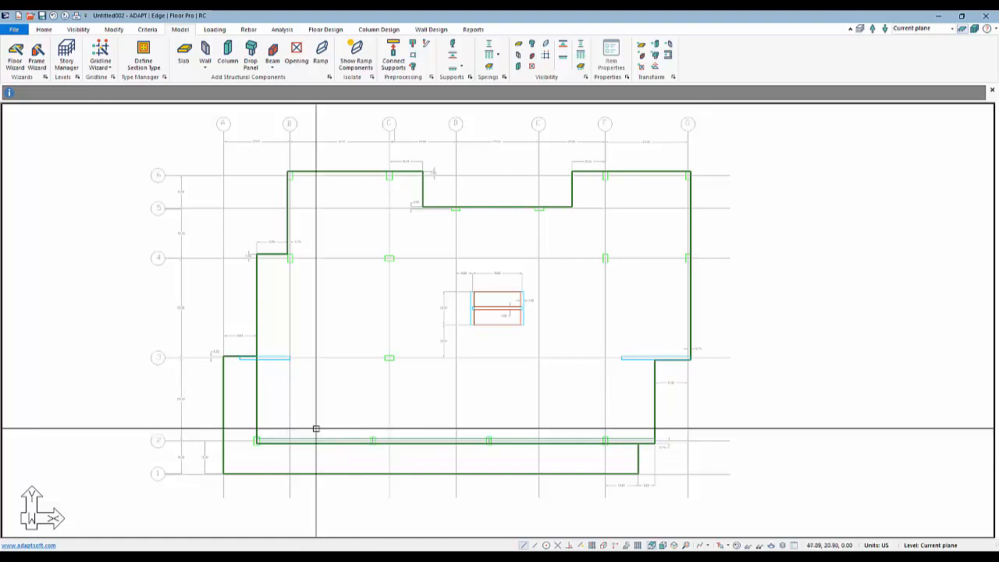
Step: Check which layer the column outline at gridlines C and 4 belongs to in its polygon properties
scroll(389, 259, up, 1)
scroll(389, 258, up, 1)
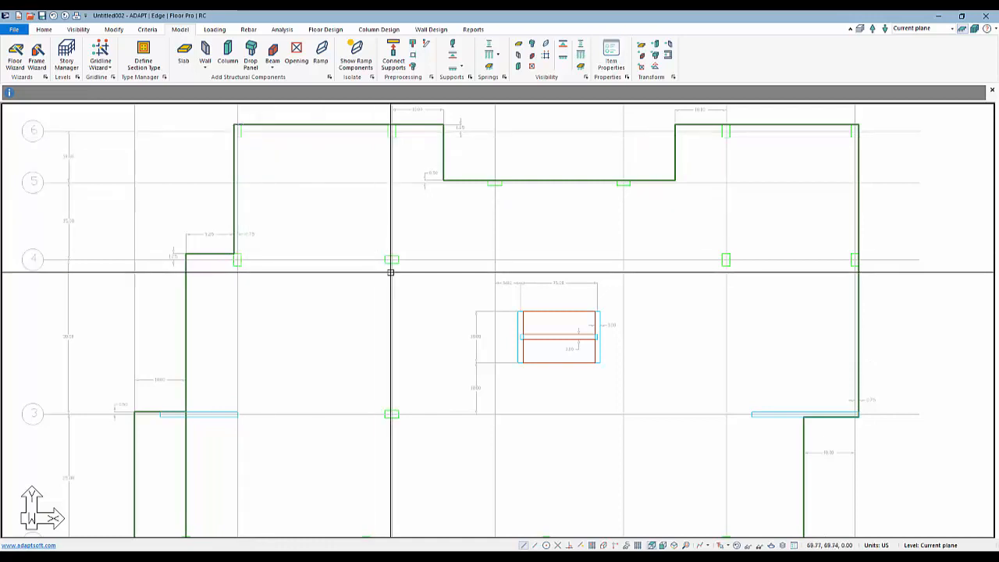
double_click(391, 260)
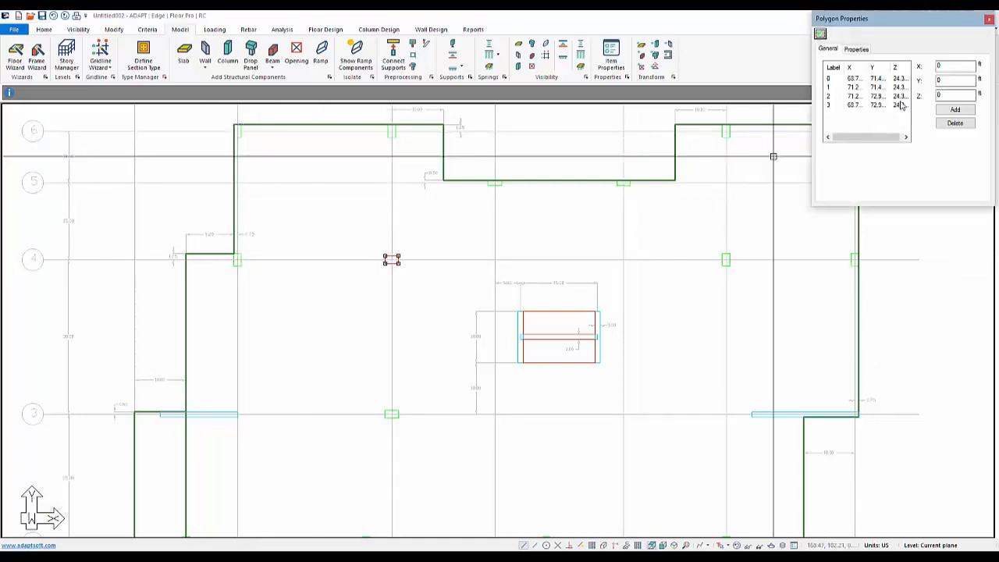
click(856, 49)
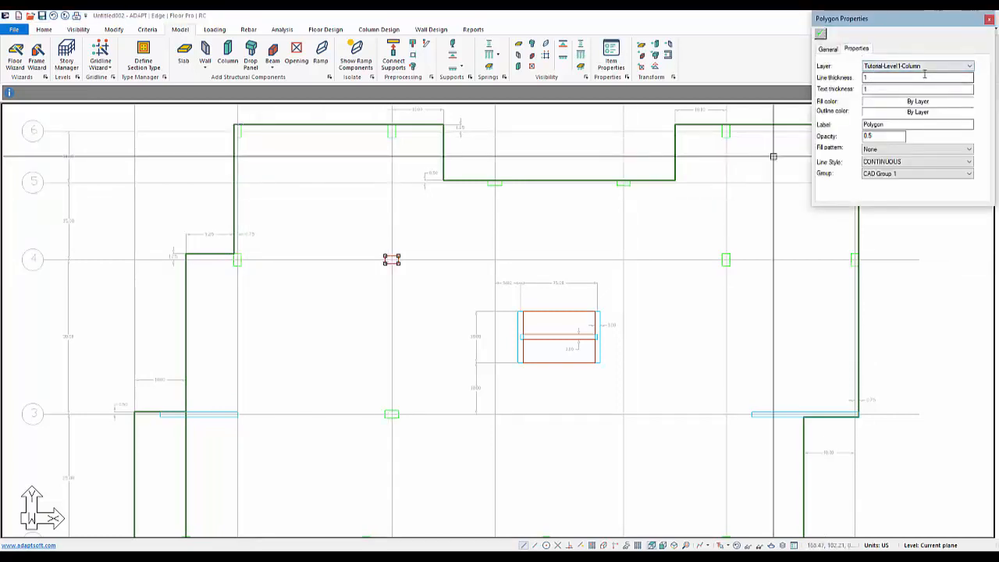
click(989, 18)
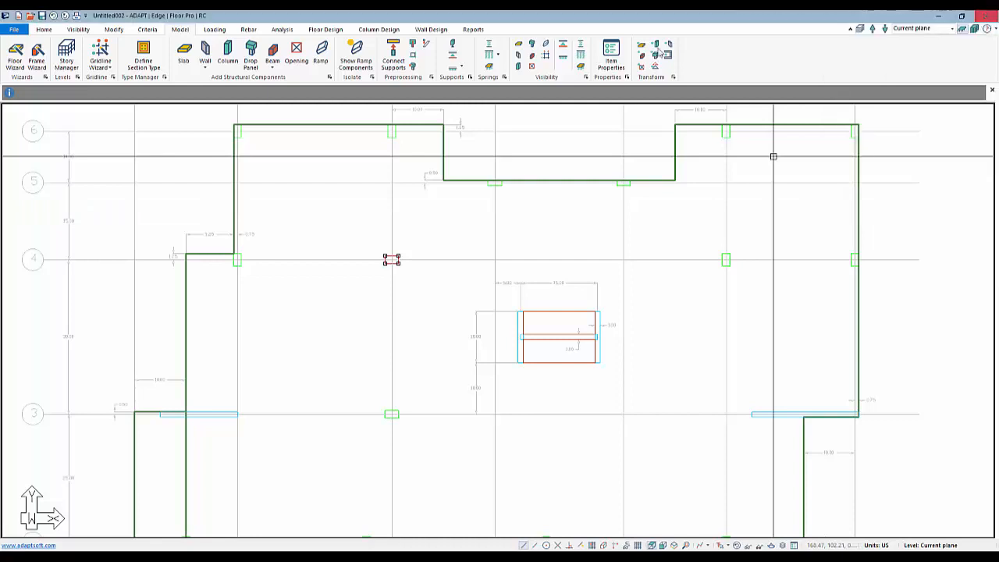
Step: Turn off all layers and turn on only the Tutorial-Level1-Column layer
click(44, 30)
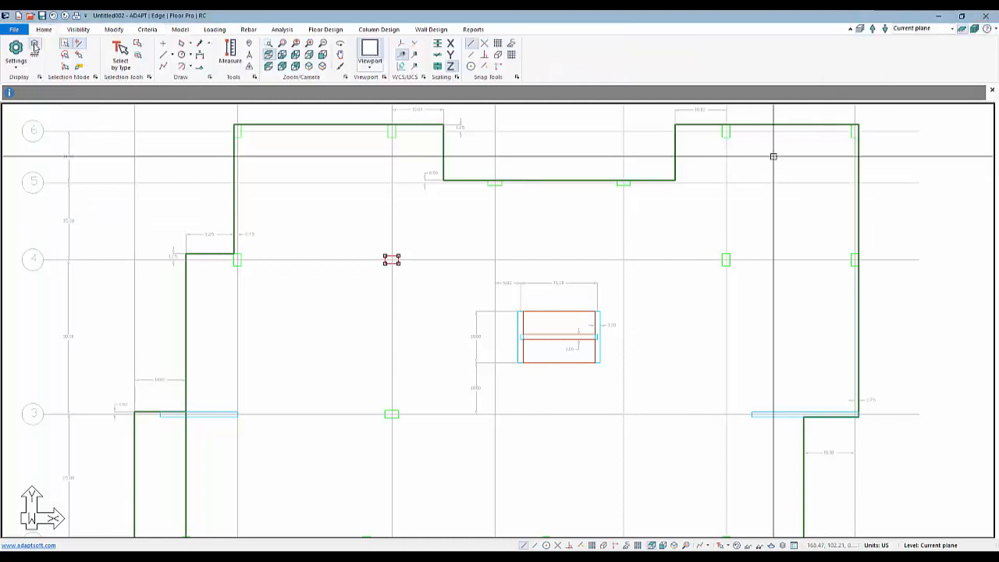
click(34, 47)
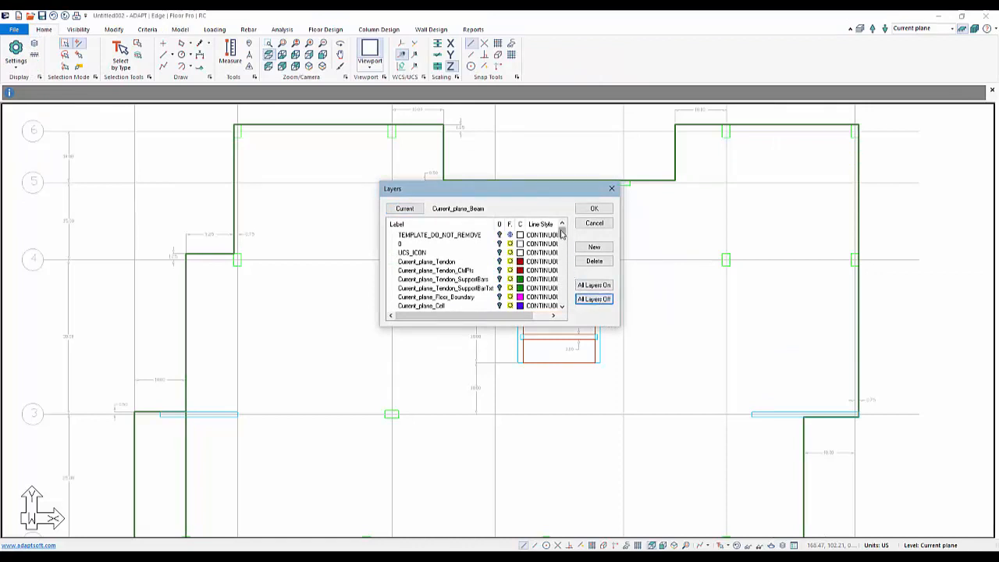
drag(562, 252, 562, 289)
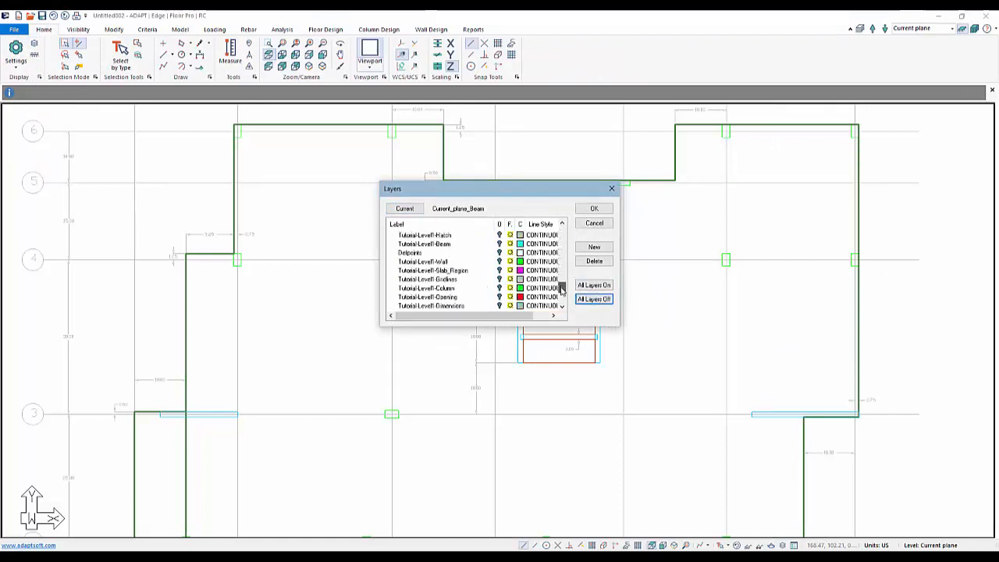
click(594, 210)
Step: Select all the column outlines of the floor plan and transform them into columns
scroll(544, 269, down, 5)
drag(761, 418, 328, 197)
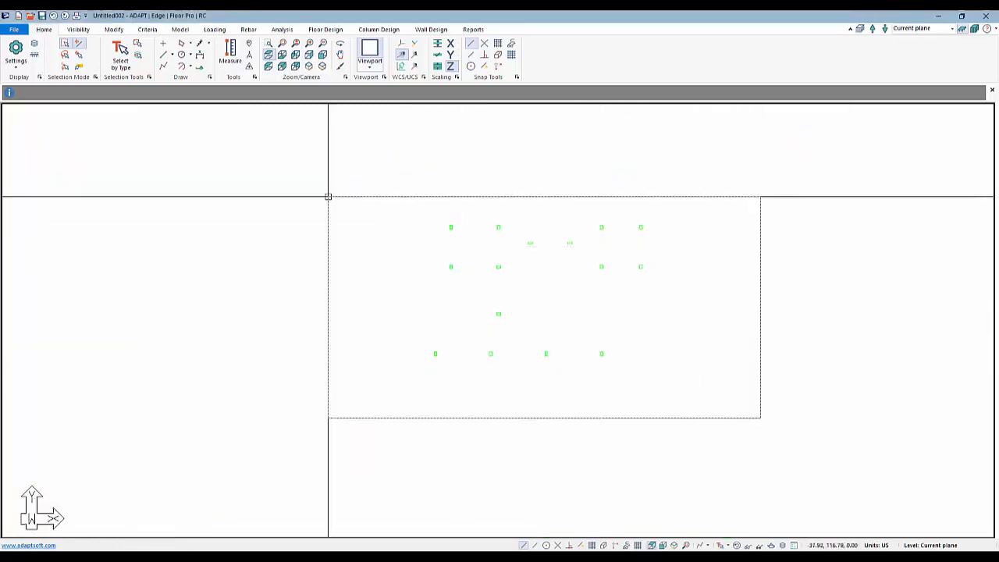
click(184, 29)
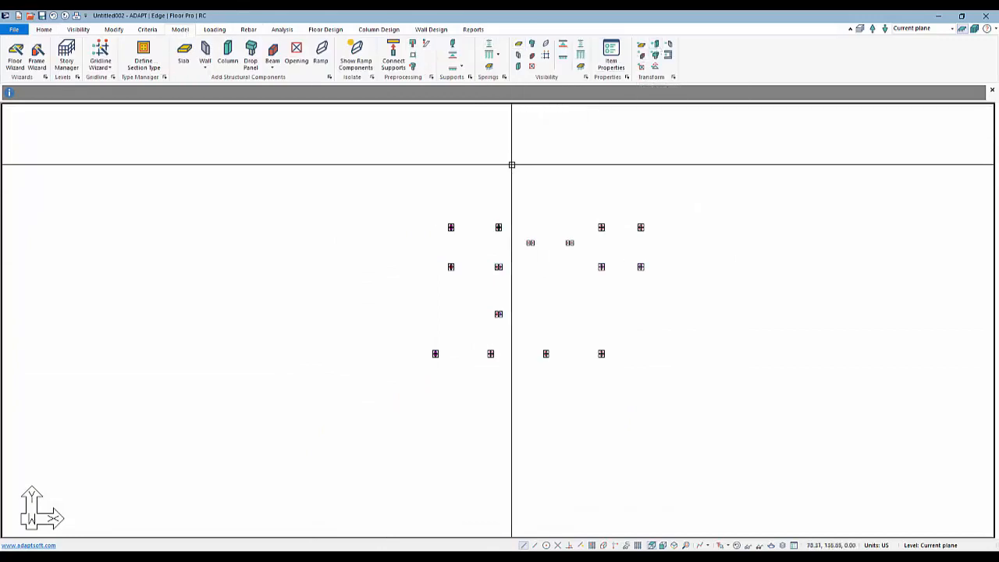
key(Escape)
middle_drag(524, 307, 458, 338)
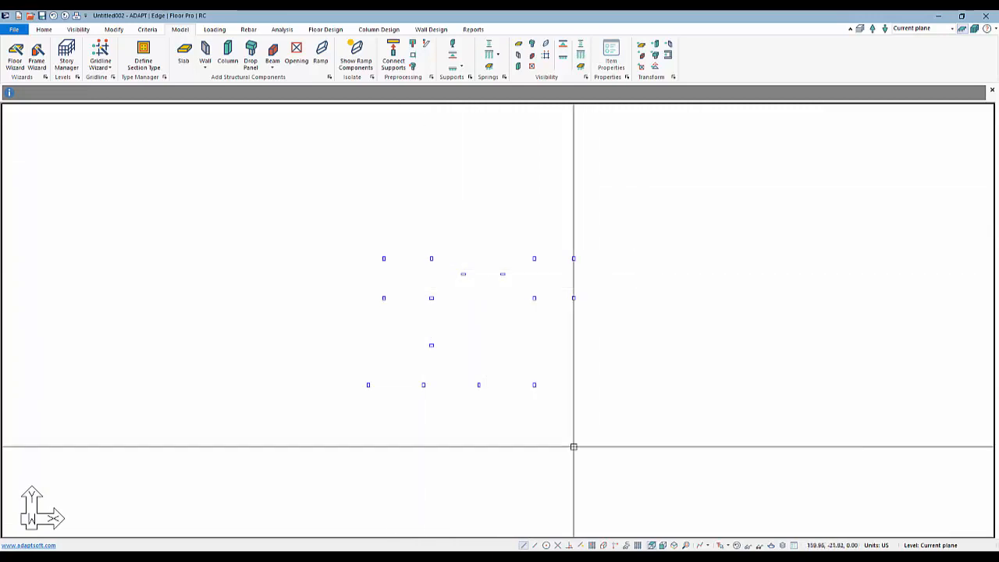
Step: Turn on the display of slab regions, columns, walls, beams, drop caps/panels and openings in the view settings
click(74, 30)
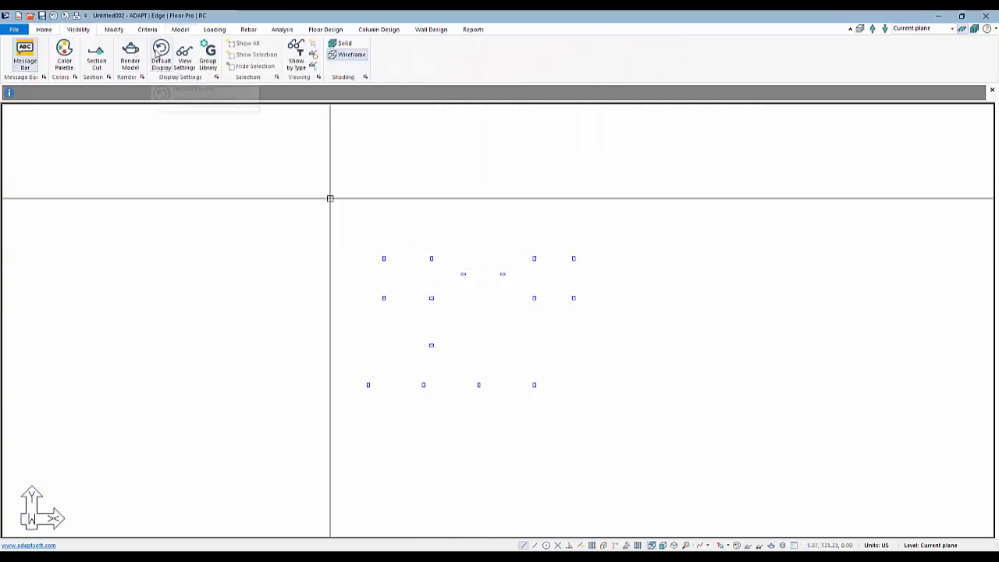
click(184, 56)
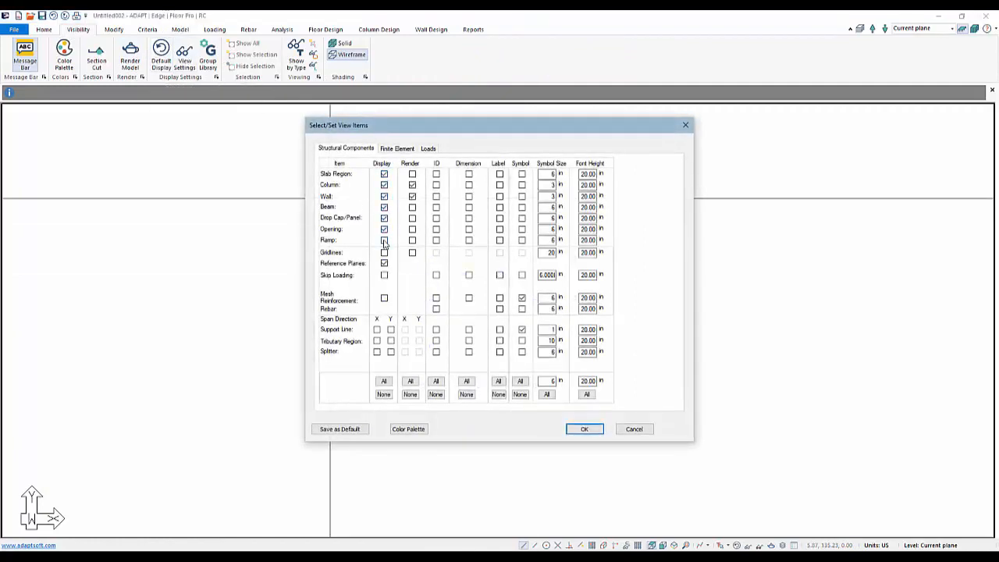
click(580, 434)
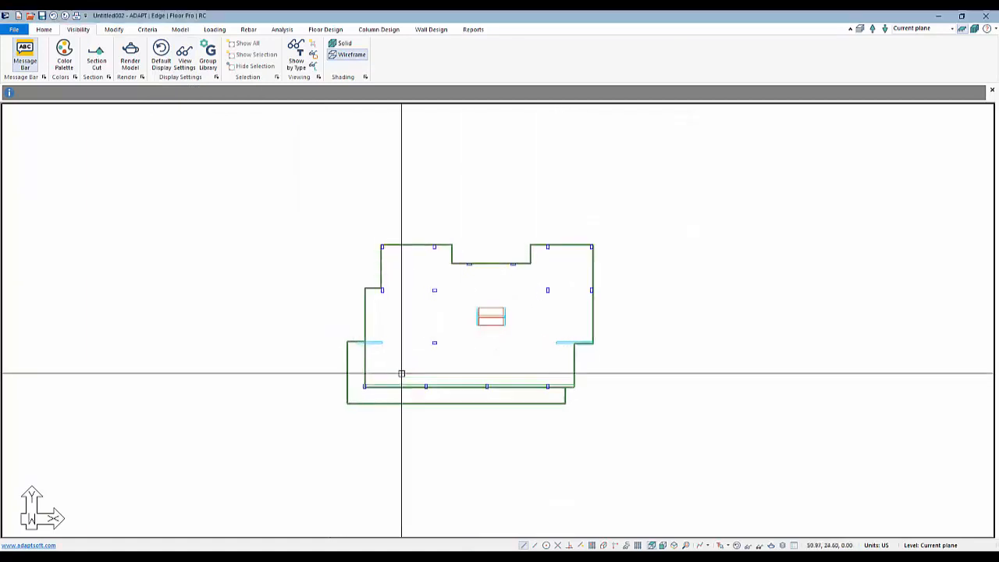
Step: Hide the slab regions and display them again
click(179, 29)
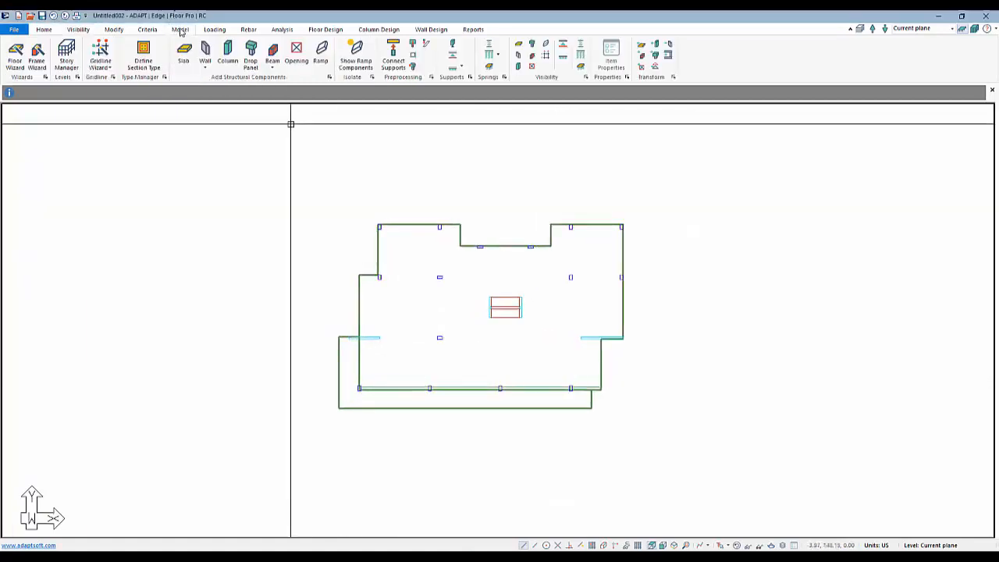
click(519, 44)
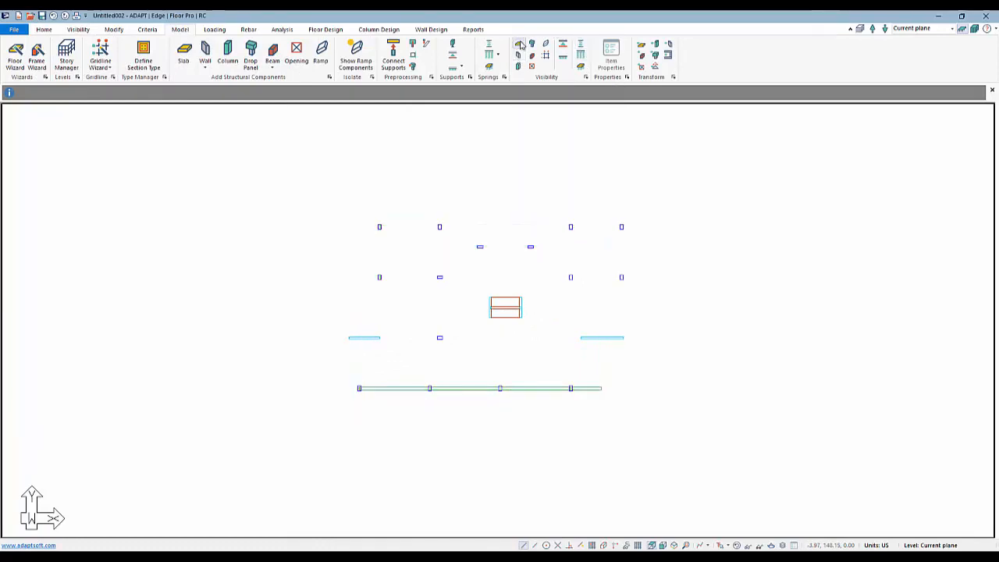
click(519, 45)
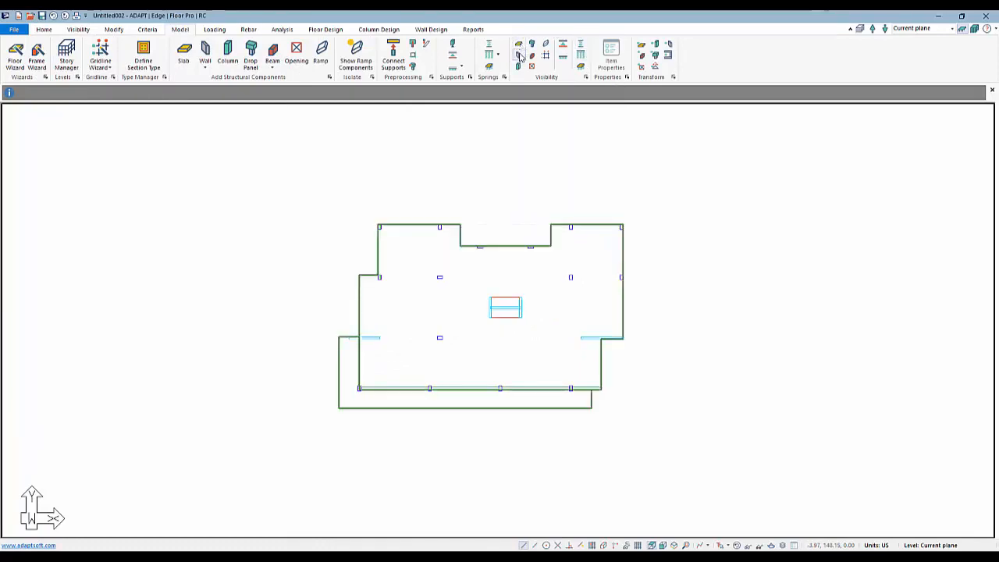
Step: View the model in front elevation and inspect the properties of a column outline polygon above the top plane
scroll(478, 265, down, 2)
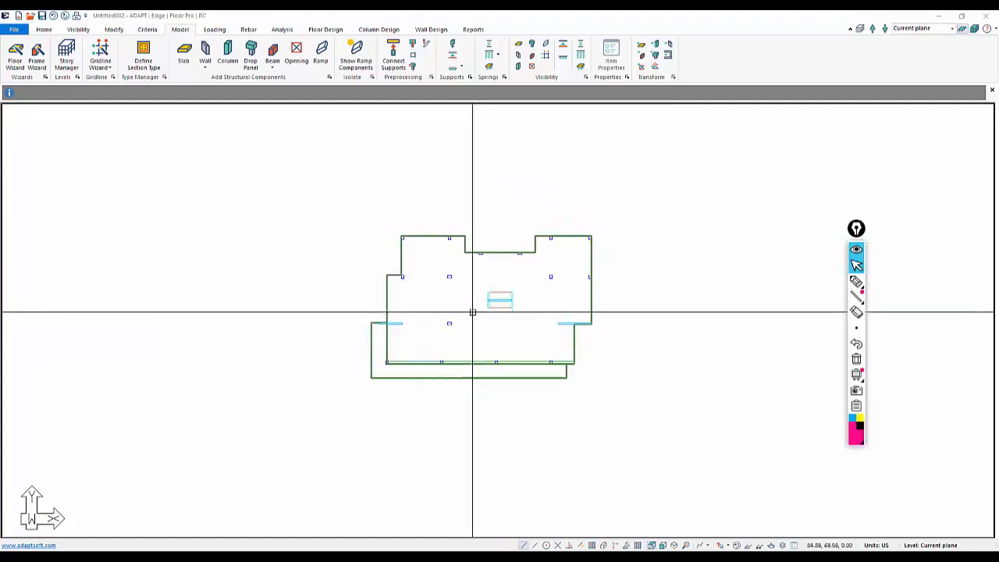
click(663, 546)
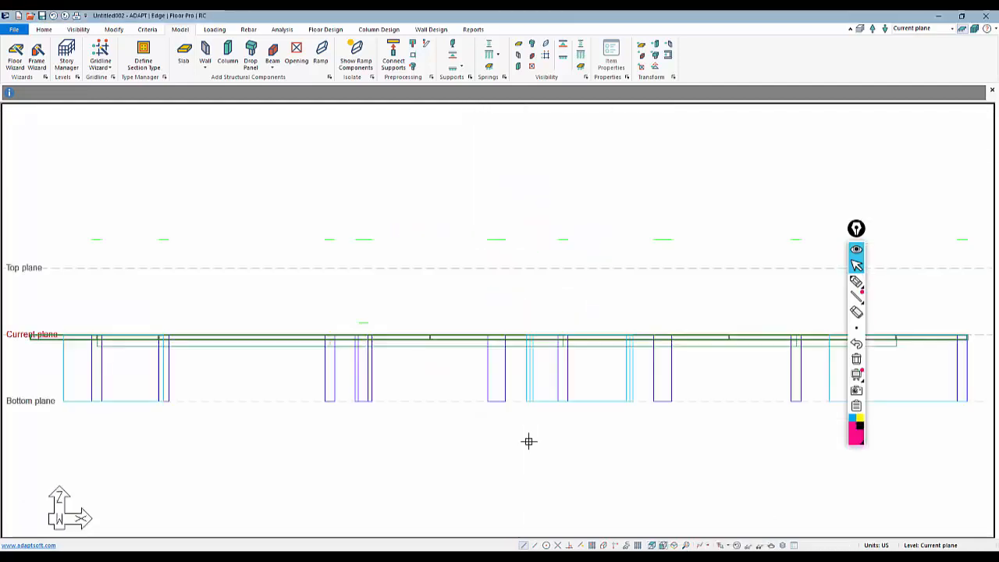
scroll(390, 252, down, 4)
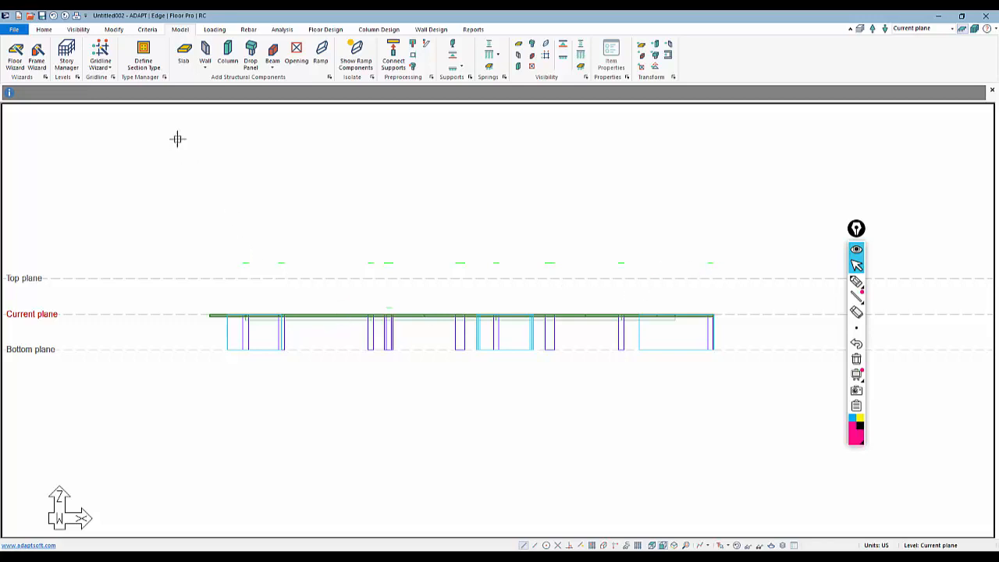
click(50, 31)
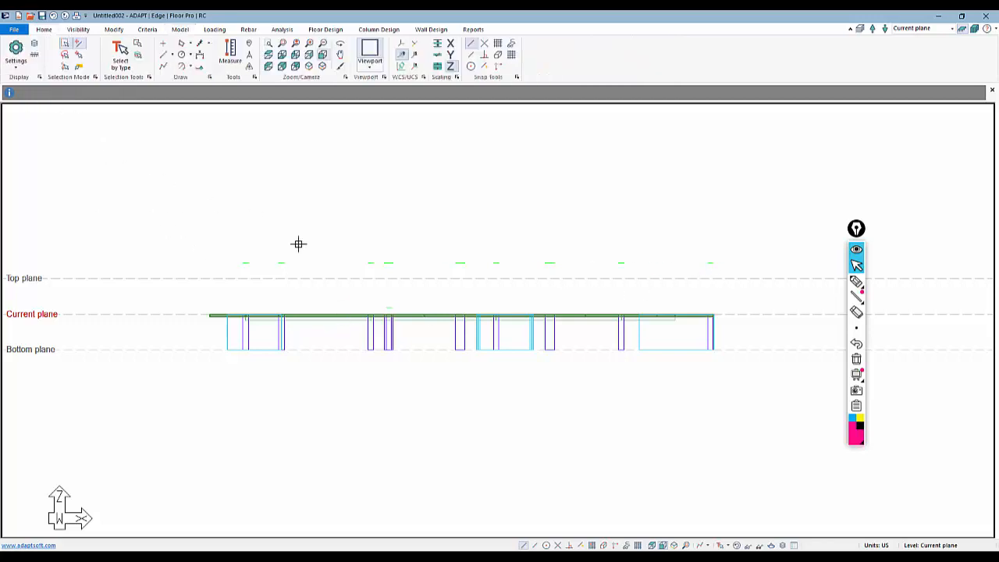
double_click(371, 262)
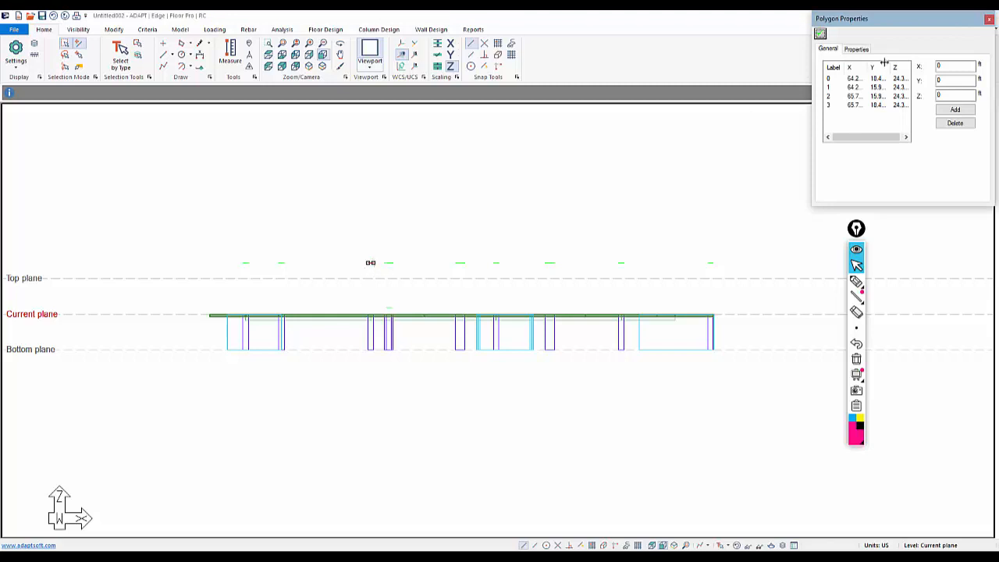
key(Escape)
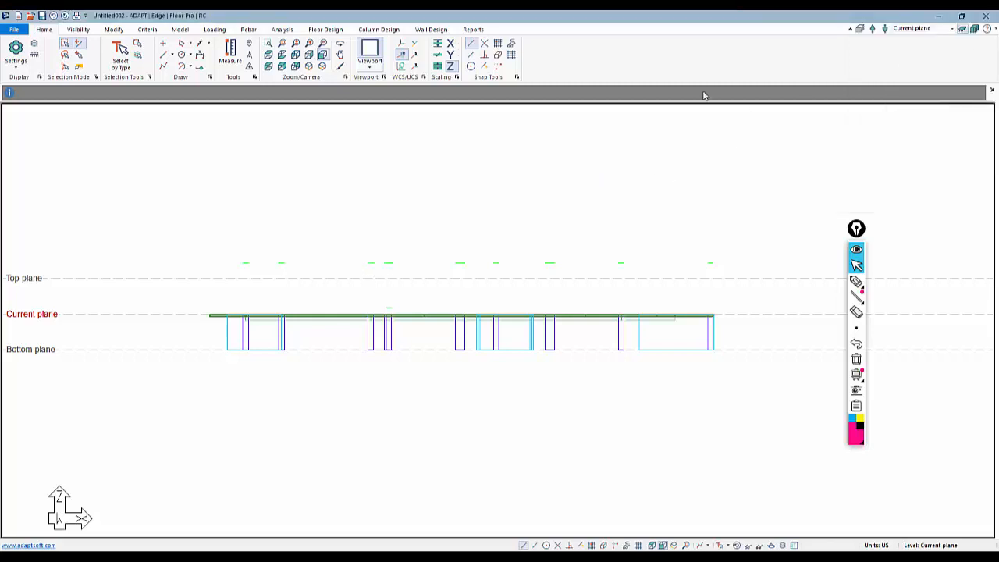
Step: Turn off CAD Group 1 in the group library to hide the imported drawing
click(73, 29)
click(208, 56)
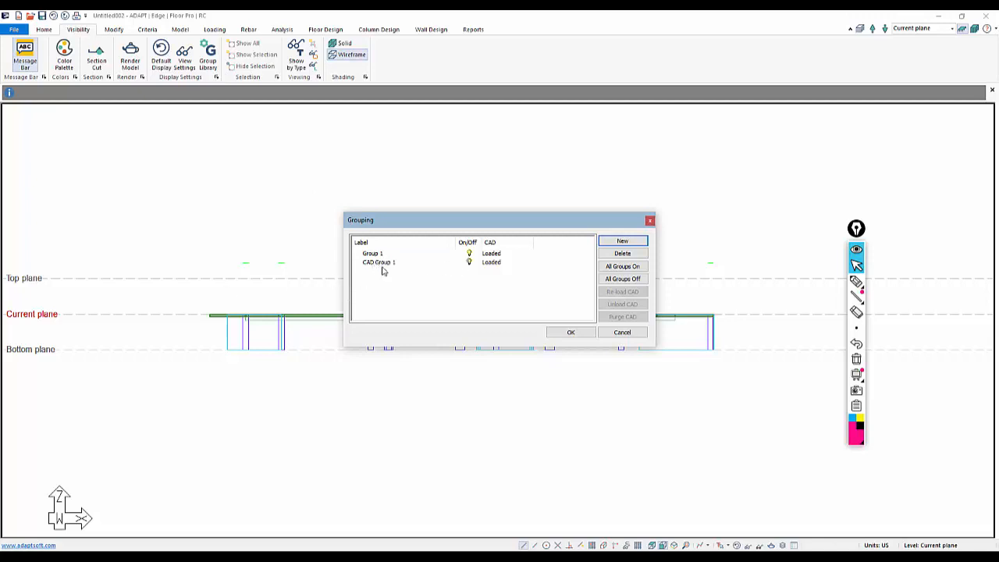
click(469, 264)
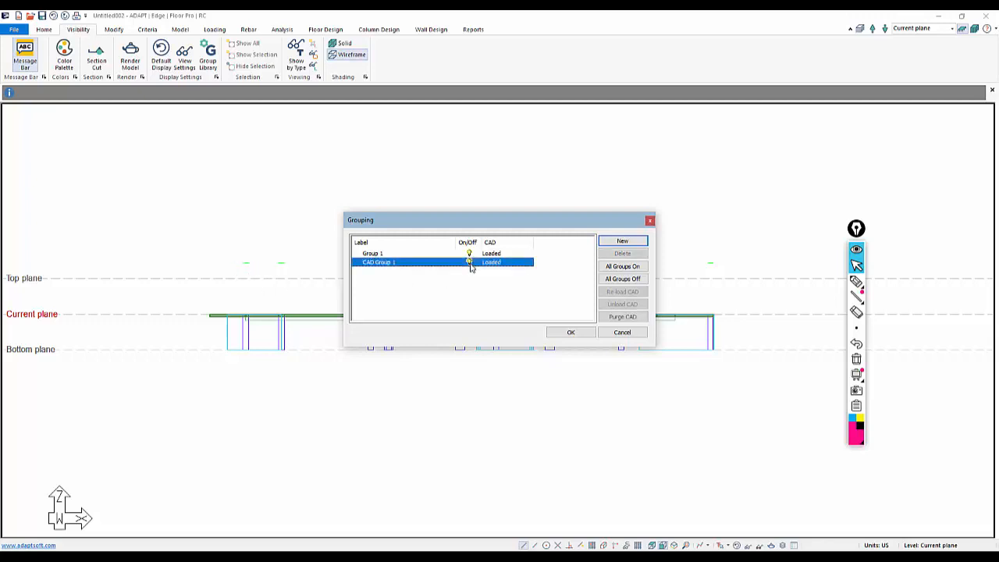
click(555, 334)
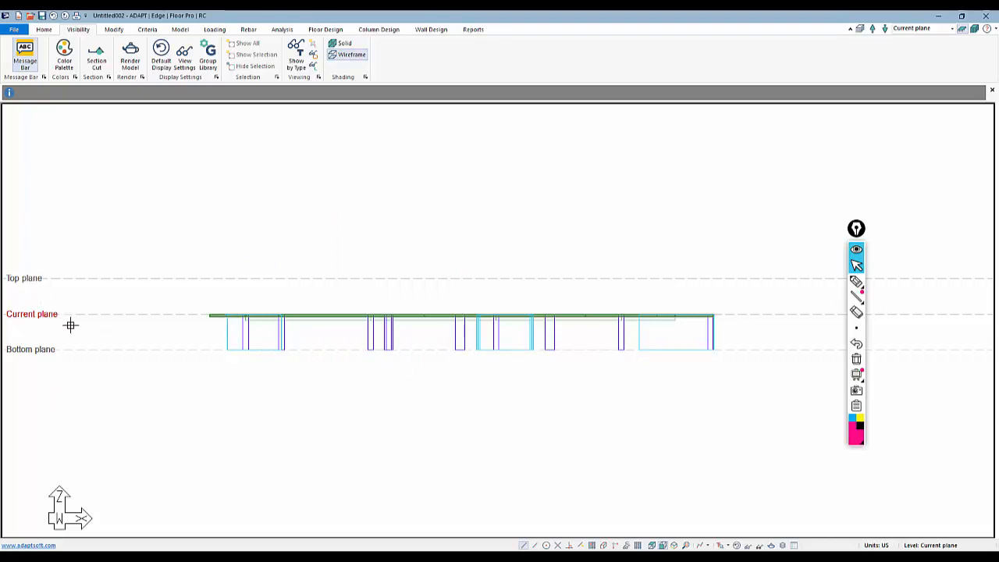
Step: Open the Story Manager, select the top plane and enter a height of 12 ft for it
scroll(323, 328, down, 2)
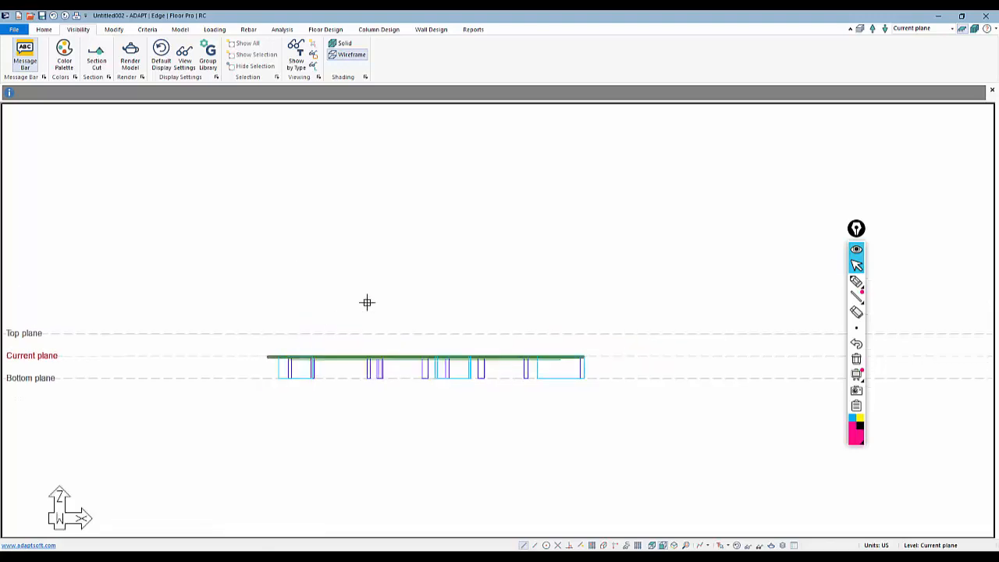
click(171, 30)
click(66, 59)
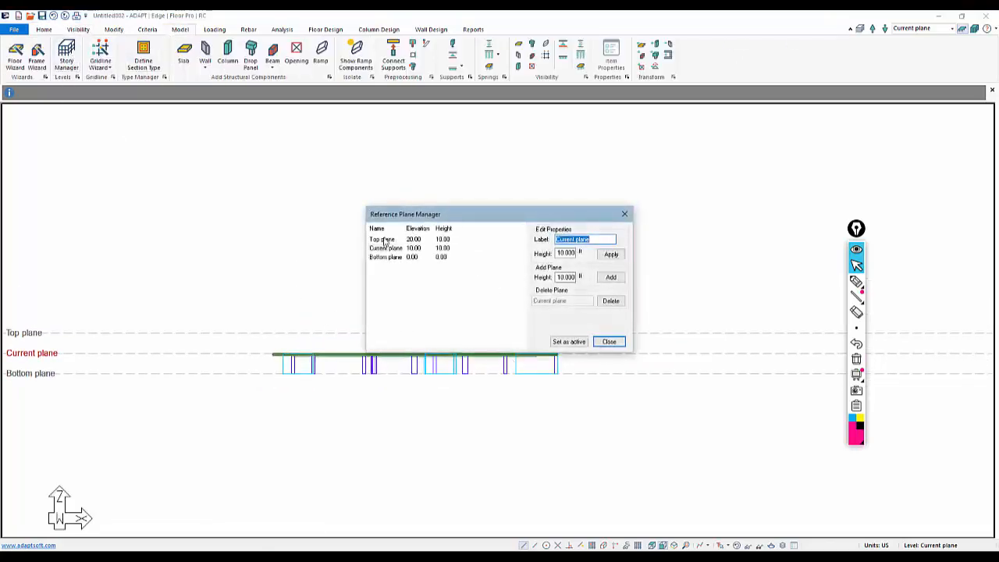
click(384, 240)
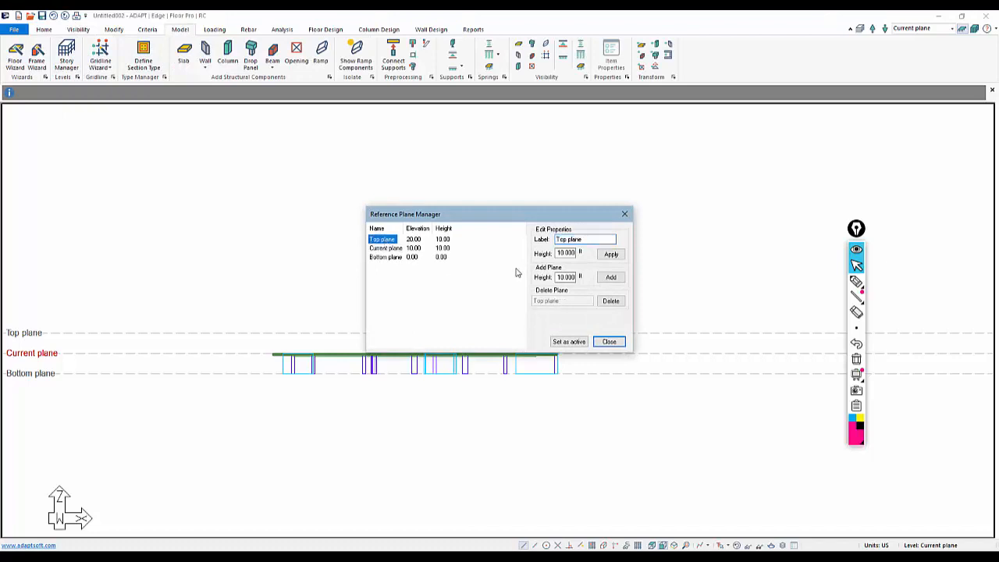
double_click(569, 254)
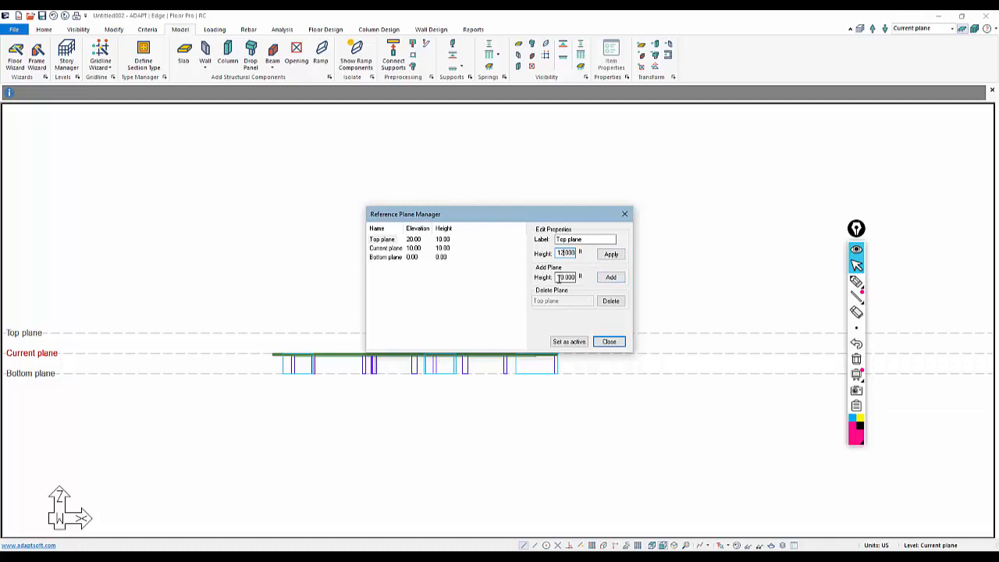
Step: Add twelve more reference planes above the top plane, each with a height of 10 ft
double_click(561, 277)
click(611, 277)
click(611, 277)
click(611, 277)
click(611, 277)
click(612, 277)
click(611, 277)
click(611, 277)
click(611, 277)
click(615, 279)
click(615, 280)
click(616, 279)
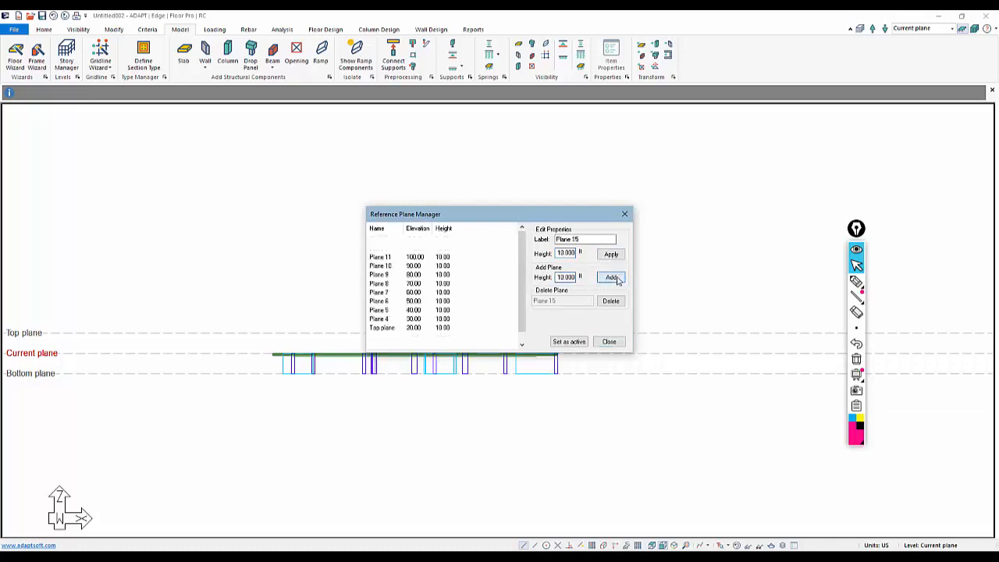
Step: Add five more reference planes up to Plane 20, each with a height of 10 ft, and close the Reference Plane Manager
click(616, 279)
click(616, 279)
click(616, 280)
click(616, 280)
click(615, 280)
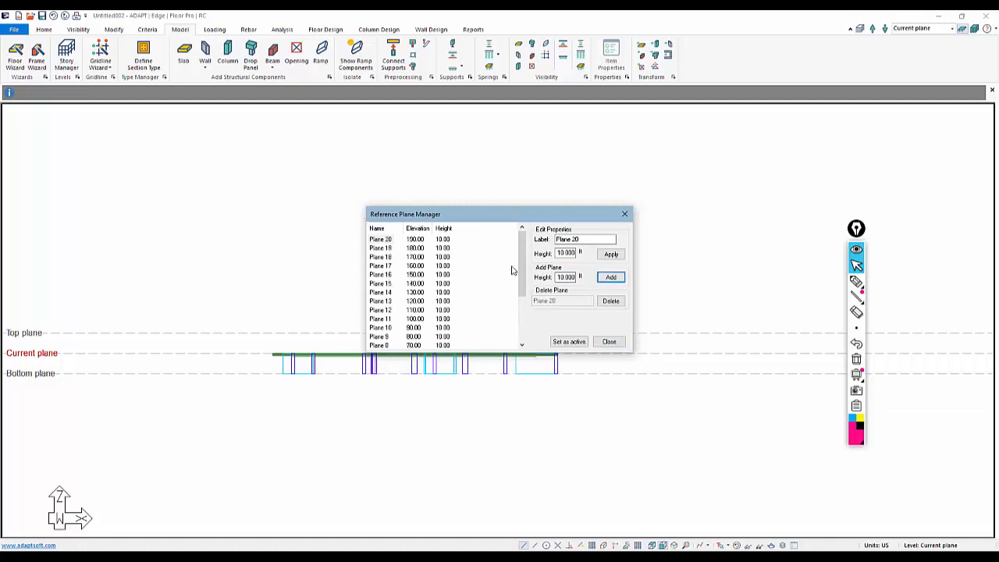
drag(522, 267, 531, 331)
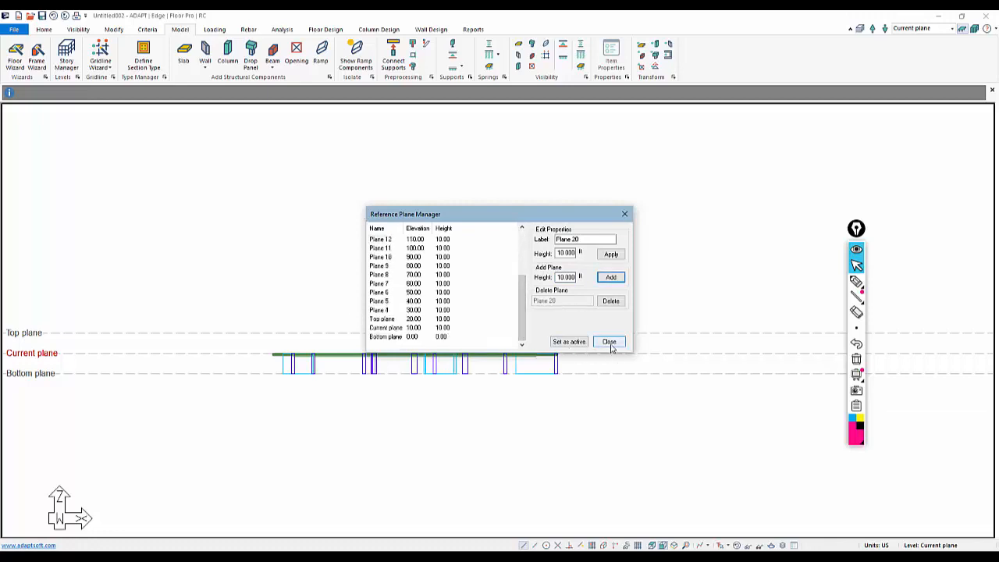
click(610, 342)
Step: Clear the component selection and switch to Multi-Level Mode so that all reference planes up to Plane 20 are displayed
drag(606, 399, 226, 323)
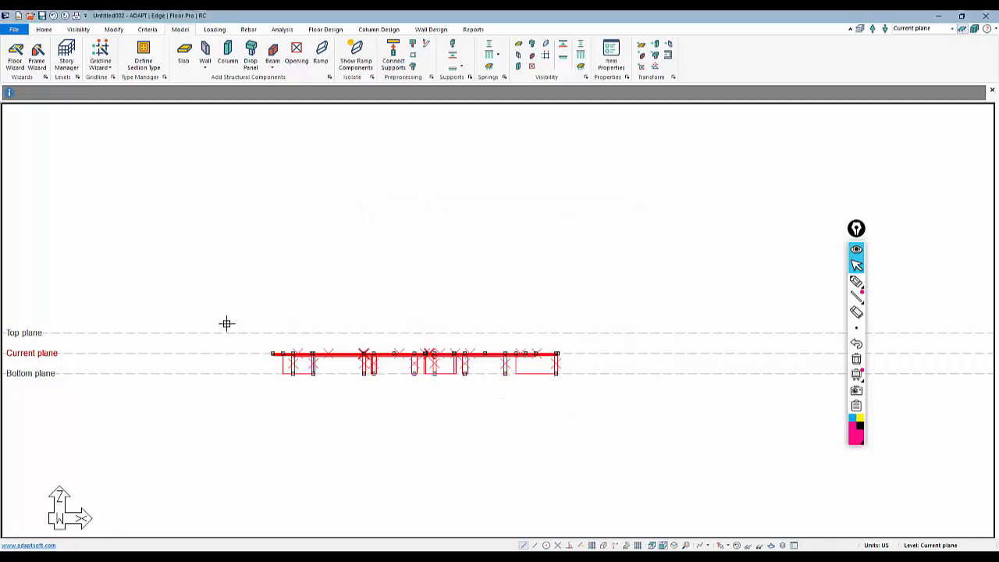
middle_drag(314, 365, 362, 364)
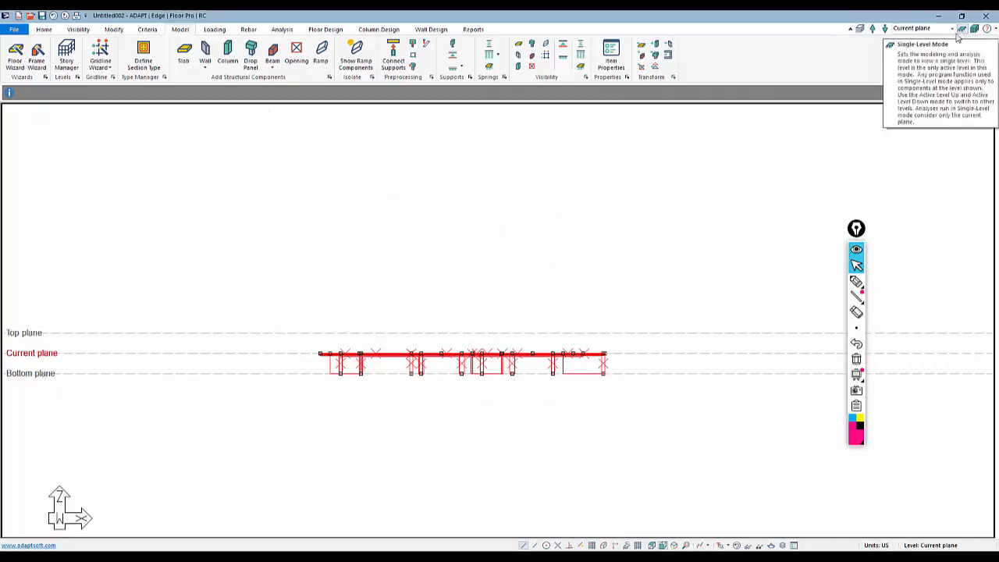
key(Escape)
scroll(461, 410, down, 2)
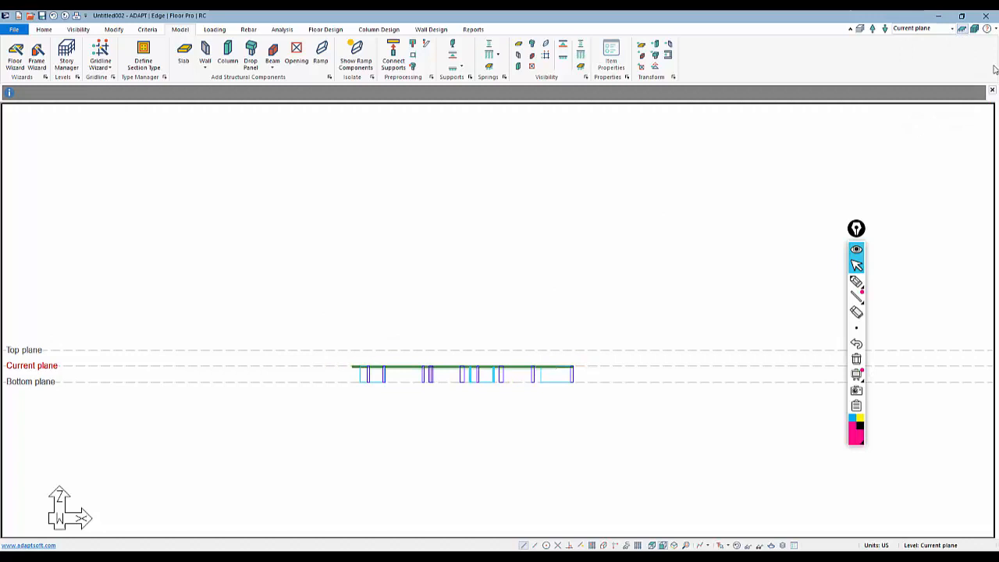
click(974, 29)
scroll(565, 305, down, 2)
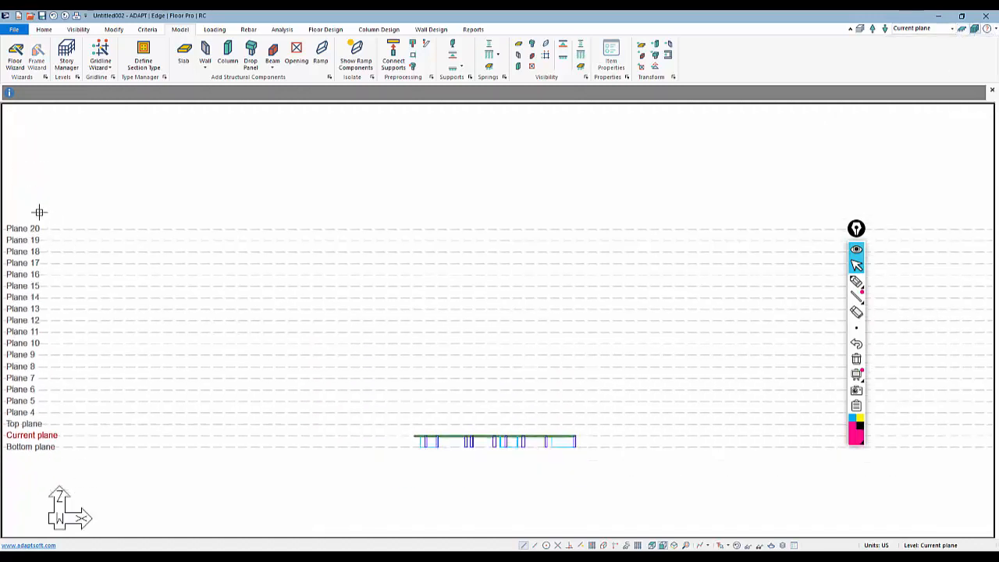
middle_drag(545, 490, 548, 381)
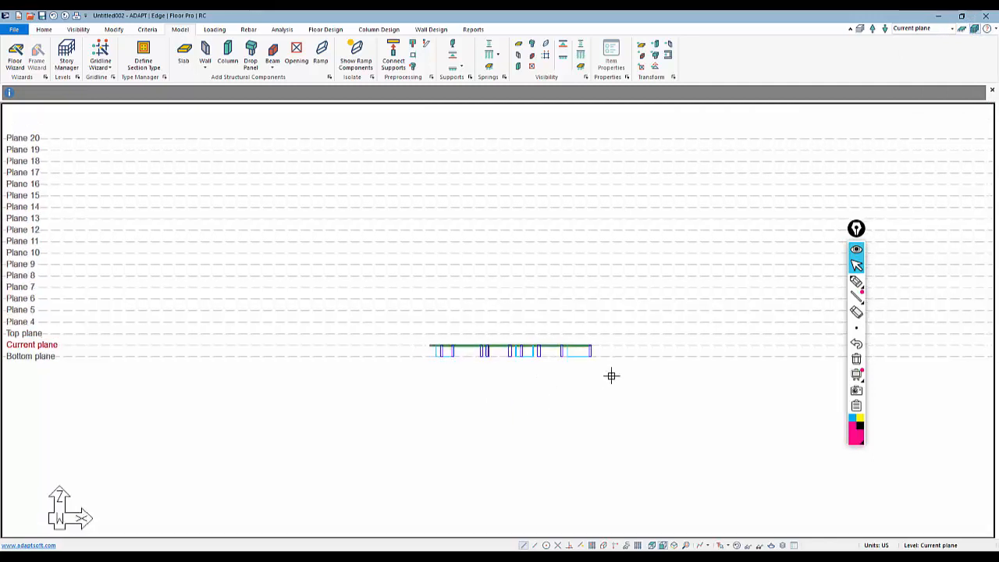
Step: Select all components of the current level and copy them vertically up to every existing plane through Plane 20
drag(630, 375, 352, 328)
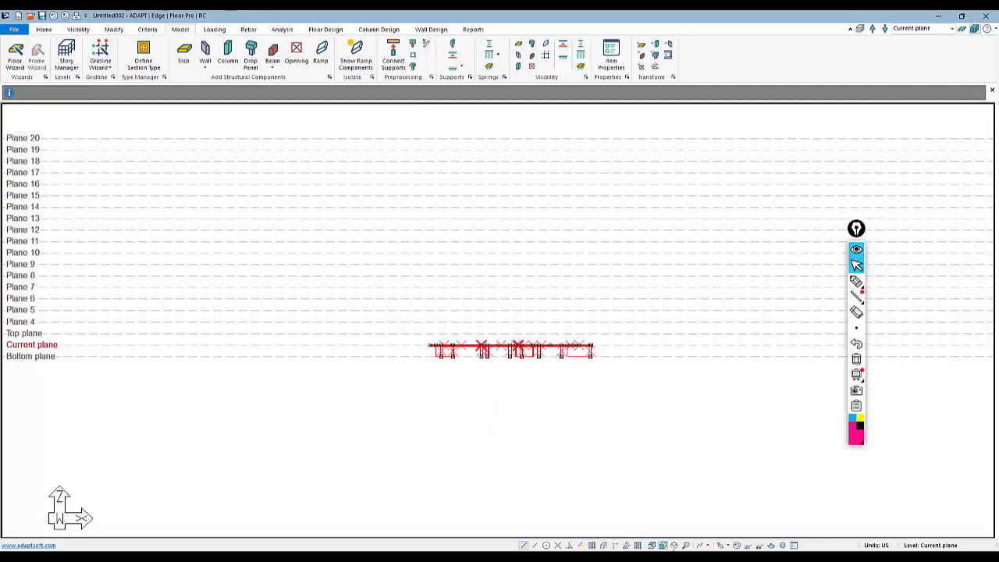
click(673, 545)
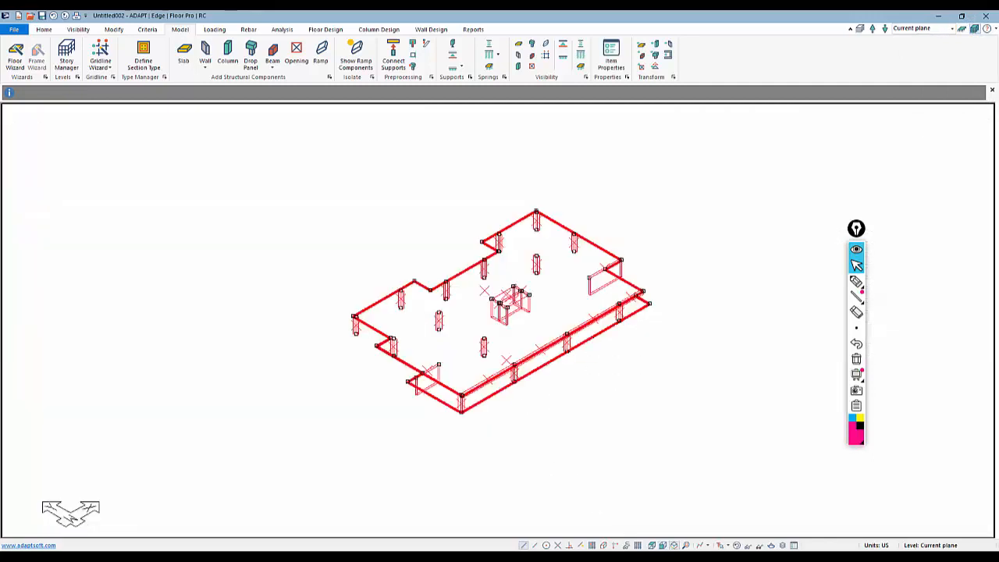
click(662, 544)
scroll(410, 343, down, 5)
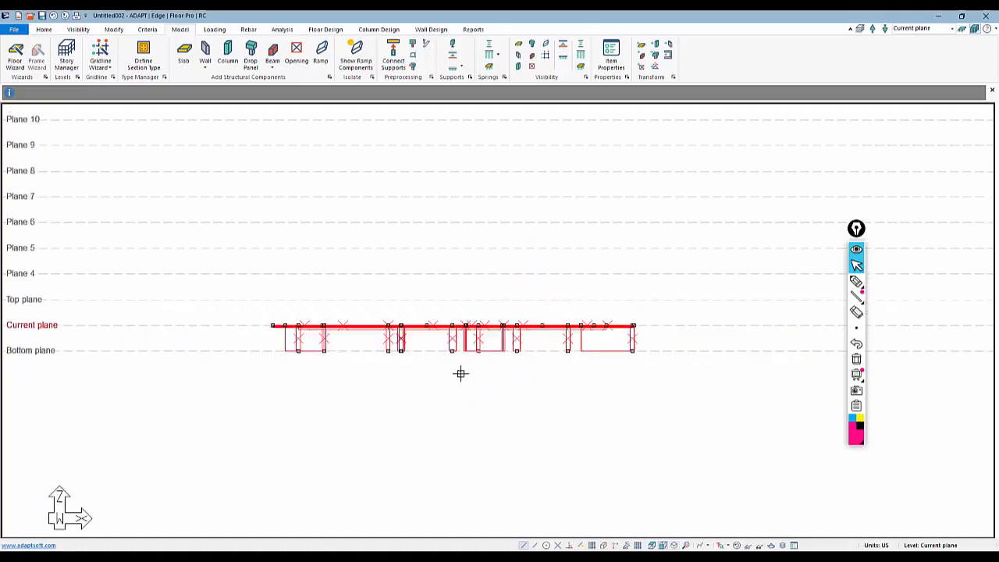
scroll(448, 438, down, 3)
click(114, 29)
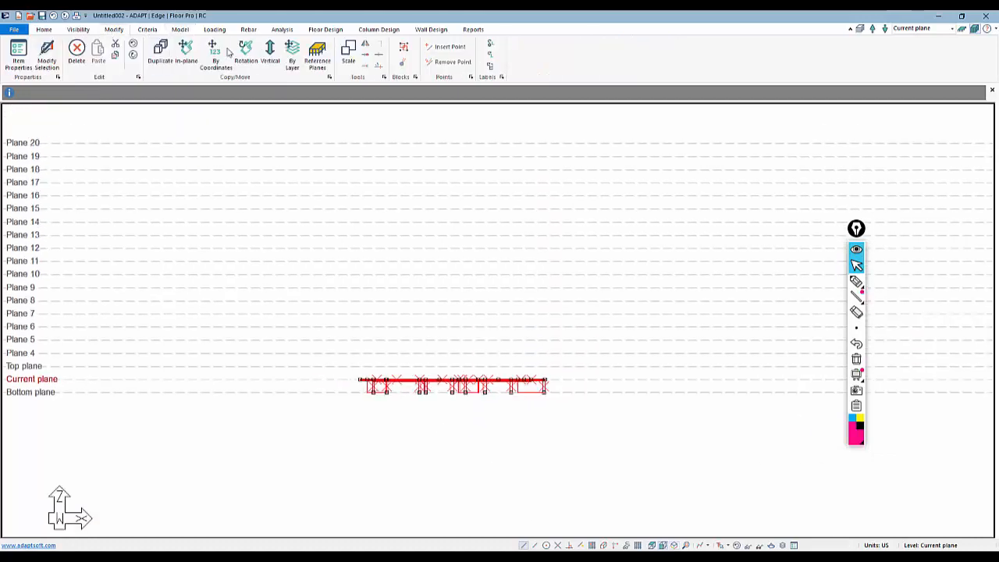
click(269, 53)
click(484, 279)
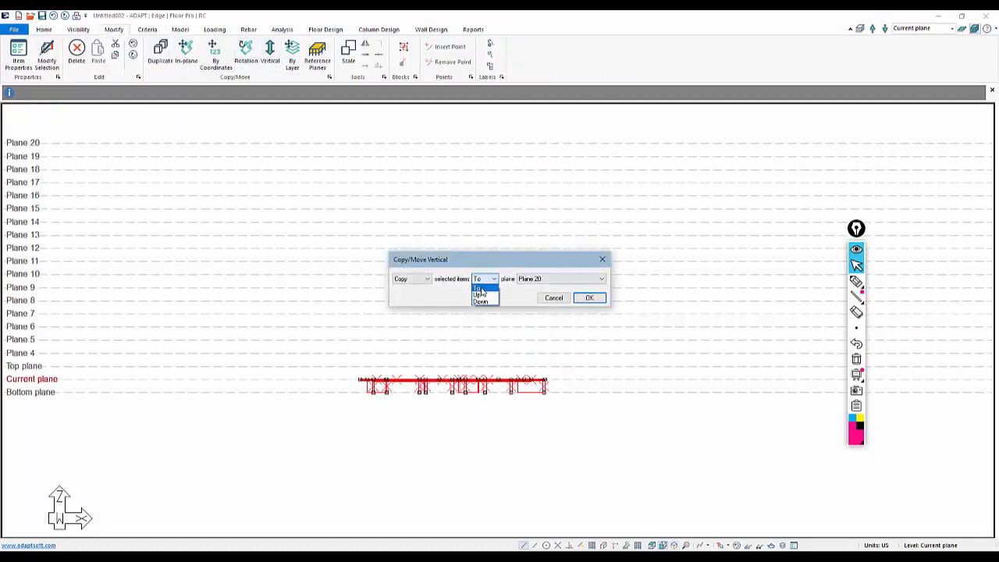
click(491, 294)
click(511, 279)
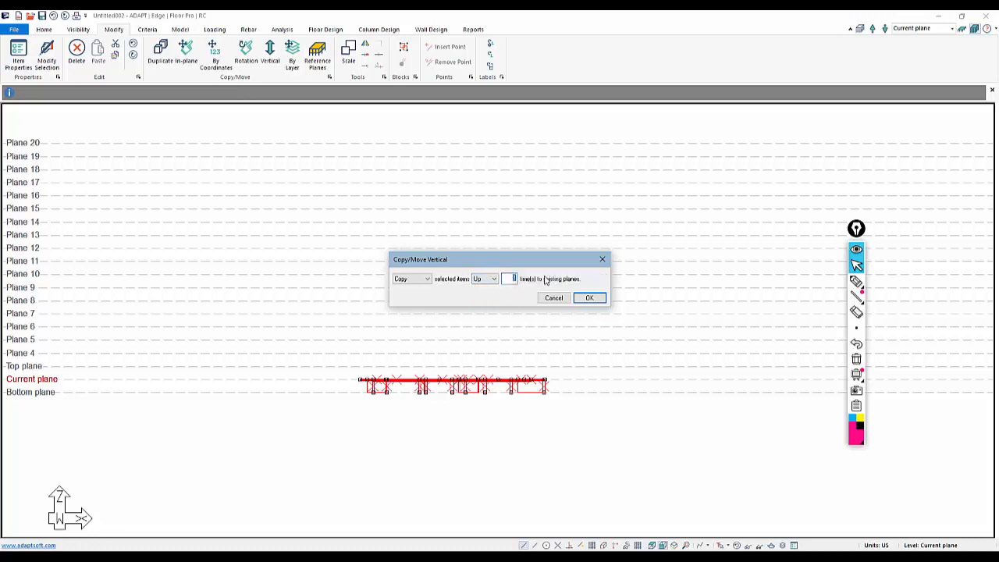
click(587, 299)
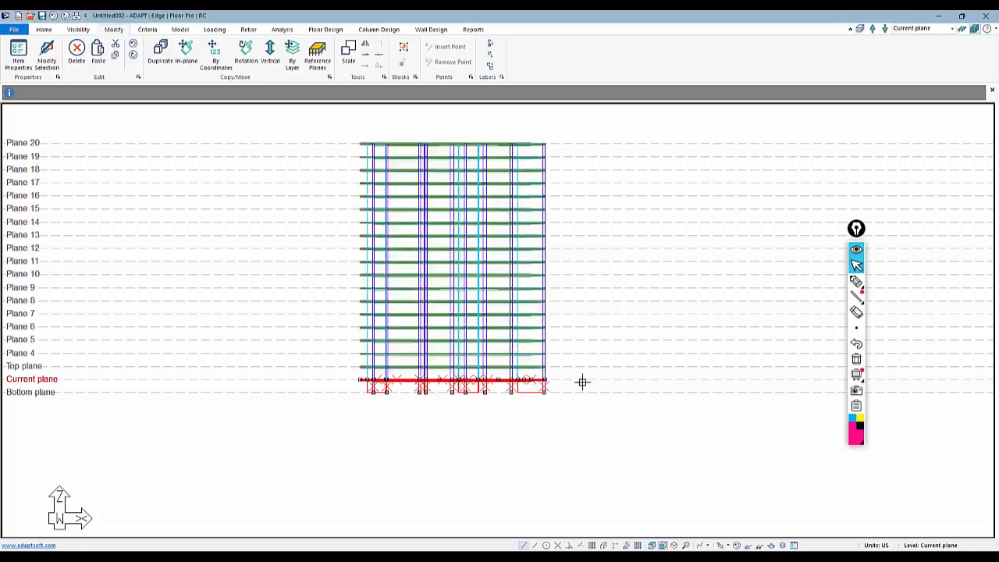
Step: Render the multi-story model as a solid 3D view, orbit around the building and close the rendering
click(78, 29)
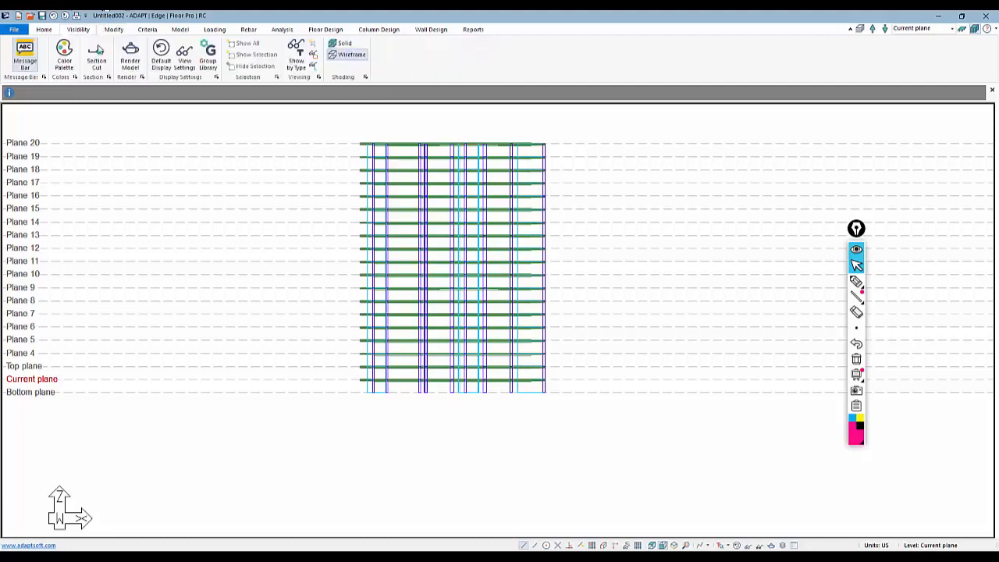
click(125, 54)
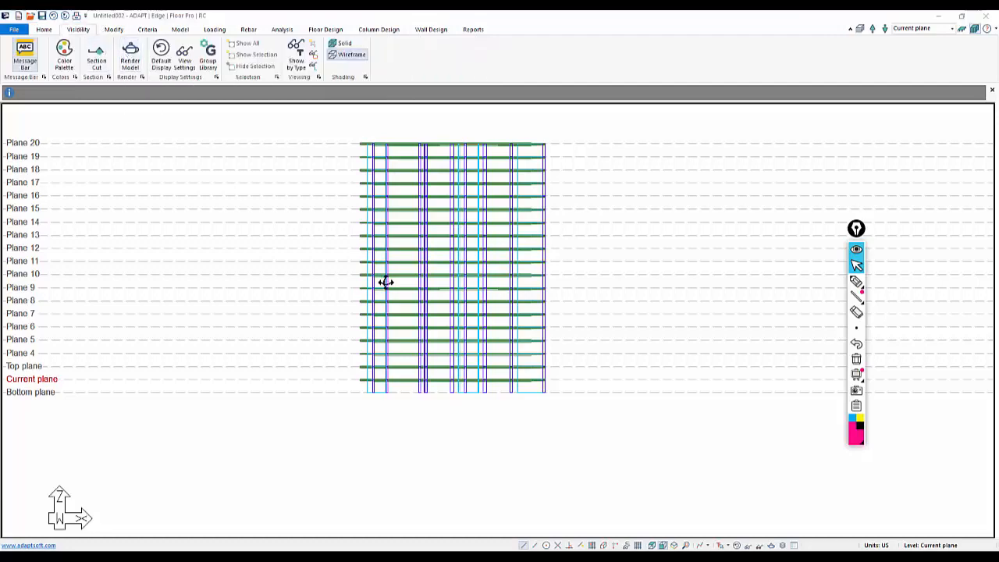
drag(386, 283, 395, 236)
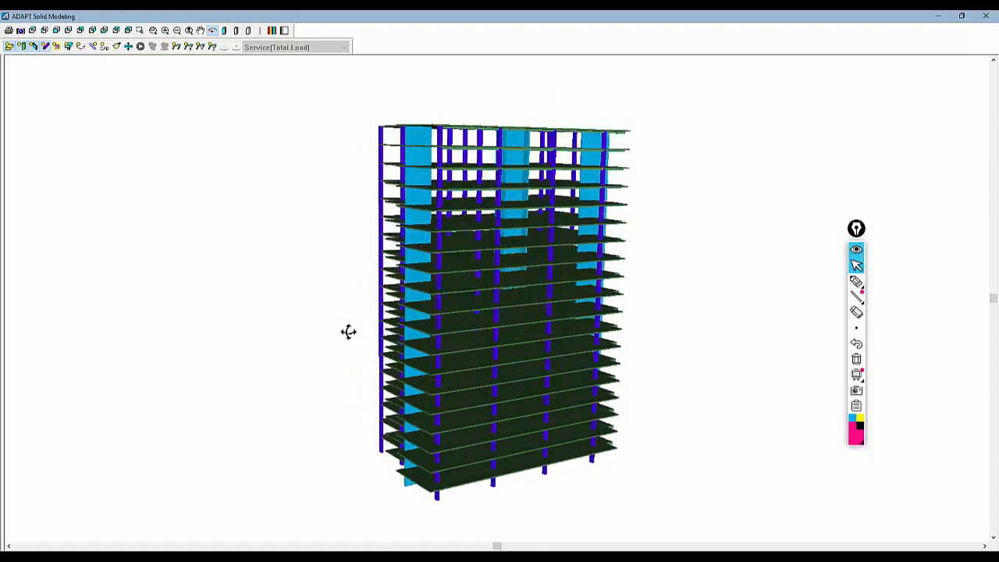
drag(348, 330, 350, 303)
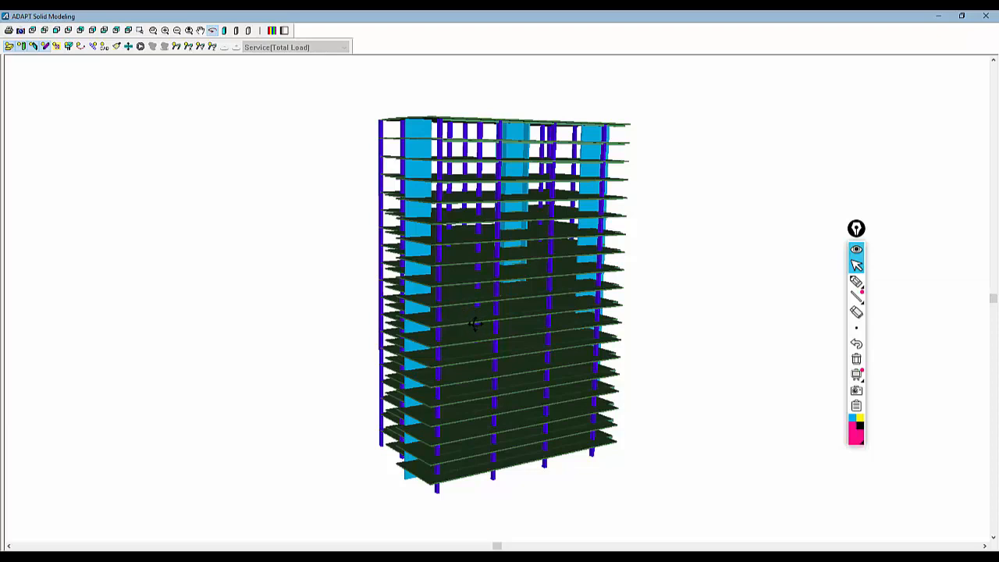
drag(466, 369, 365, 270)
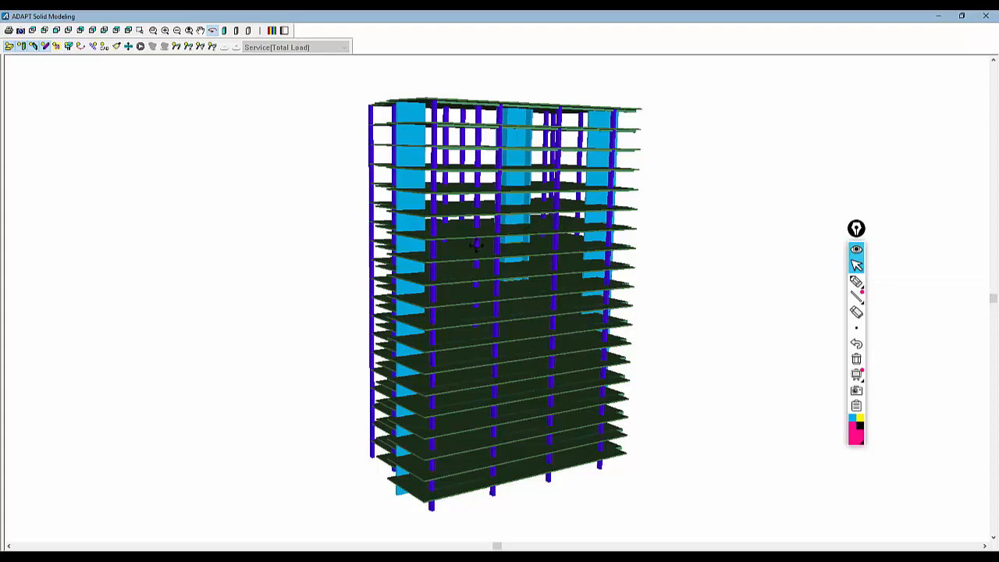
click(986, 16)
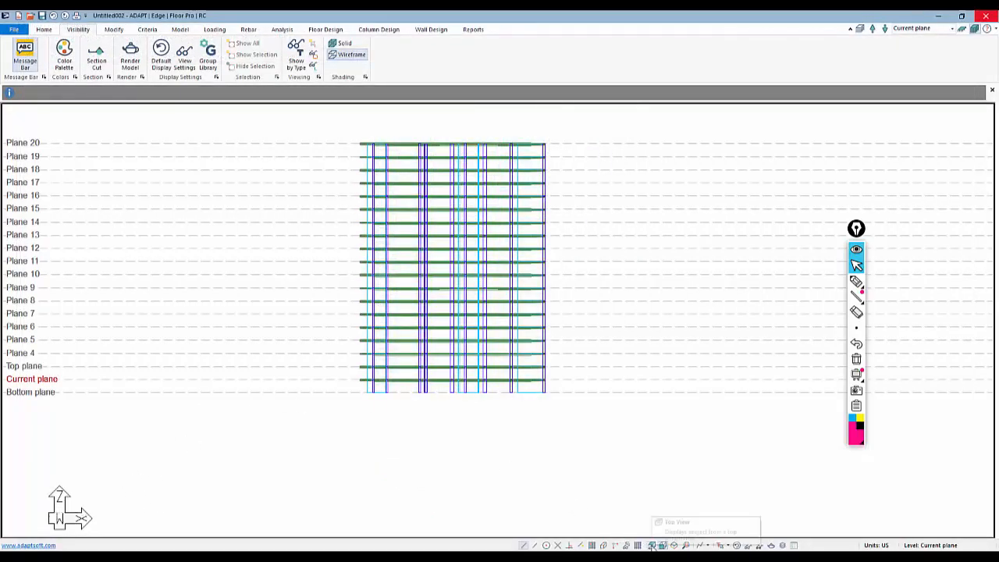
Step: Display the model in top view with the whole floor plan in sight
click(651, 546)
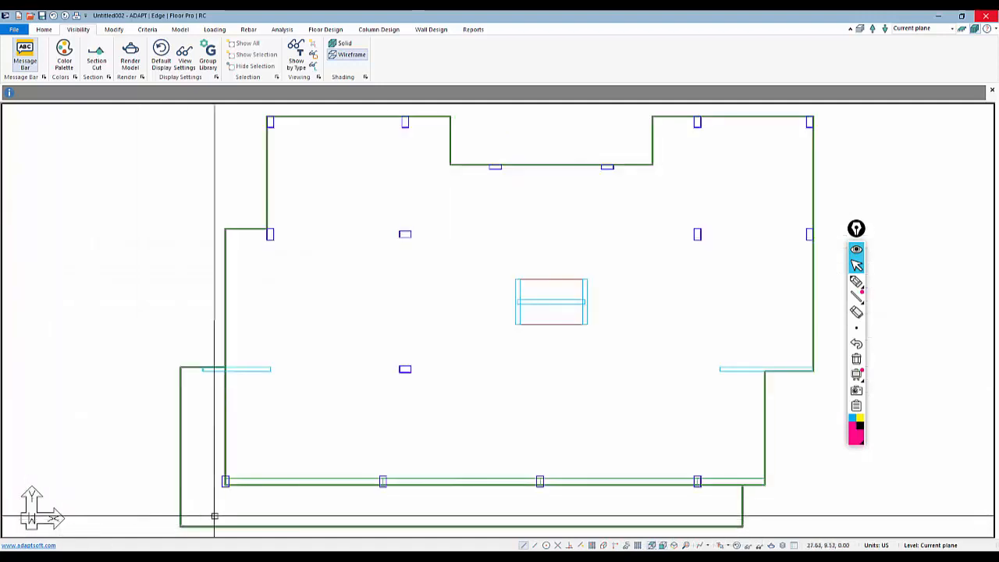
scroll(519, 402, down, 2)
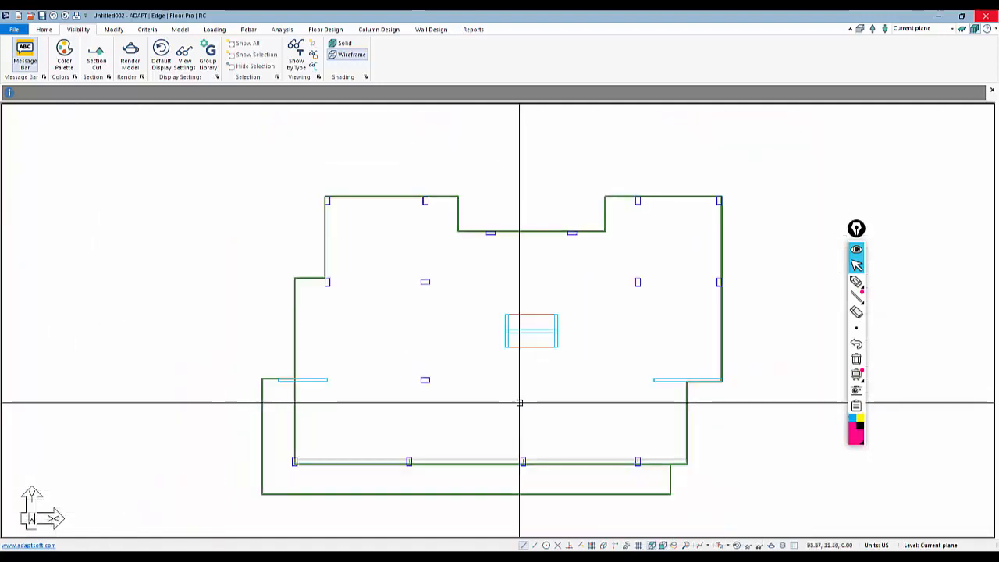
middle_drag(527, 413, 533, 398)
scroll(535, 321, down, 1)
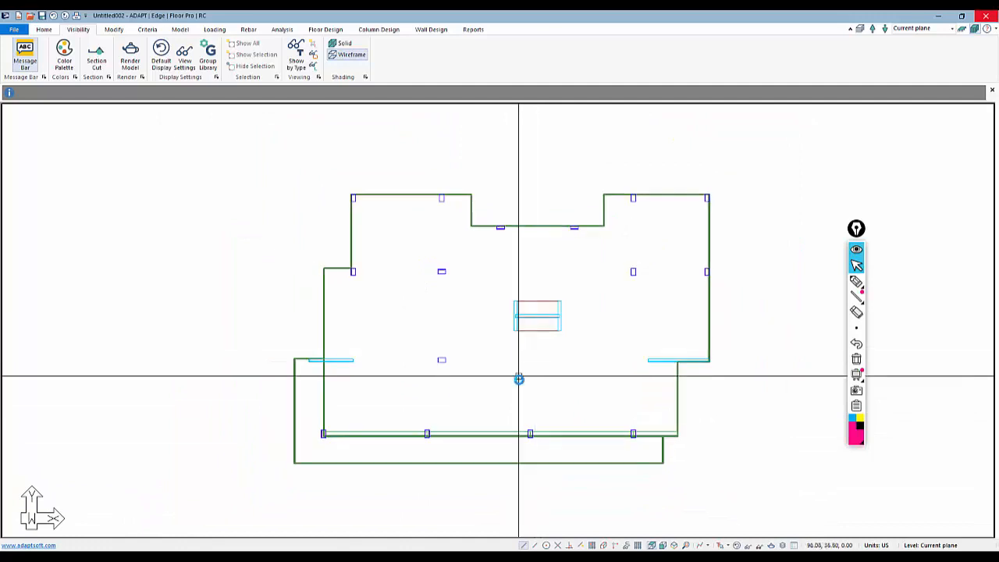
scroll(519, 379, up, 1)
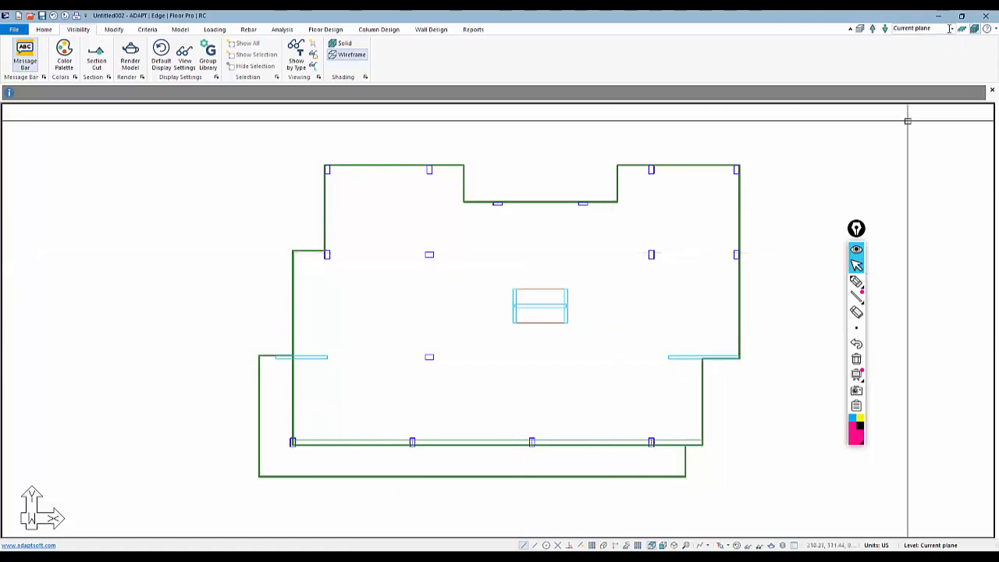
Step: Inspect the stiffness modifiers of an interior 18 x 30 column and of the main slab region without changing them
double_click(648, 255)
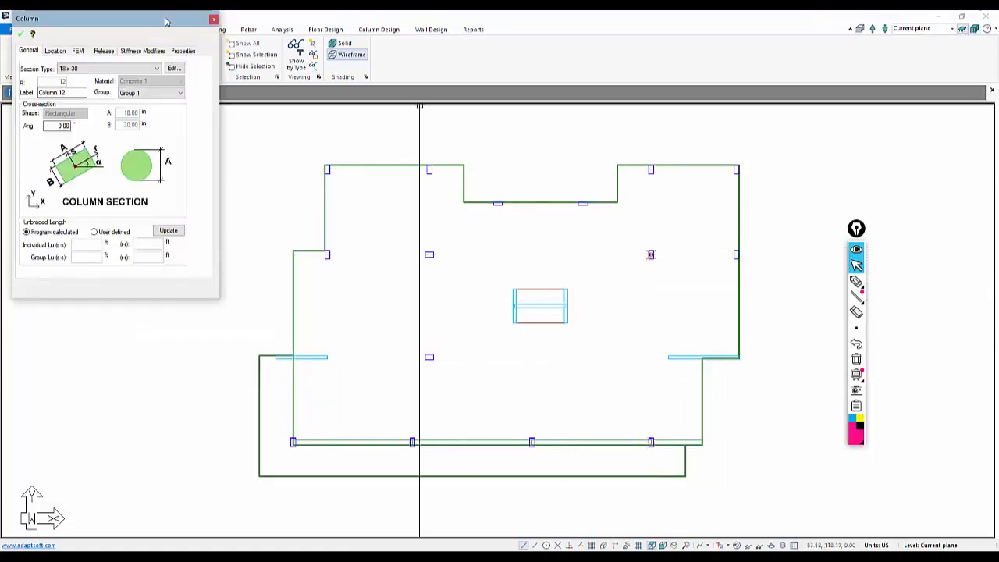
click(152, 51)
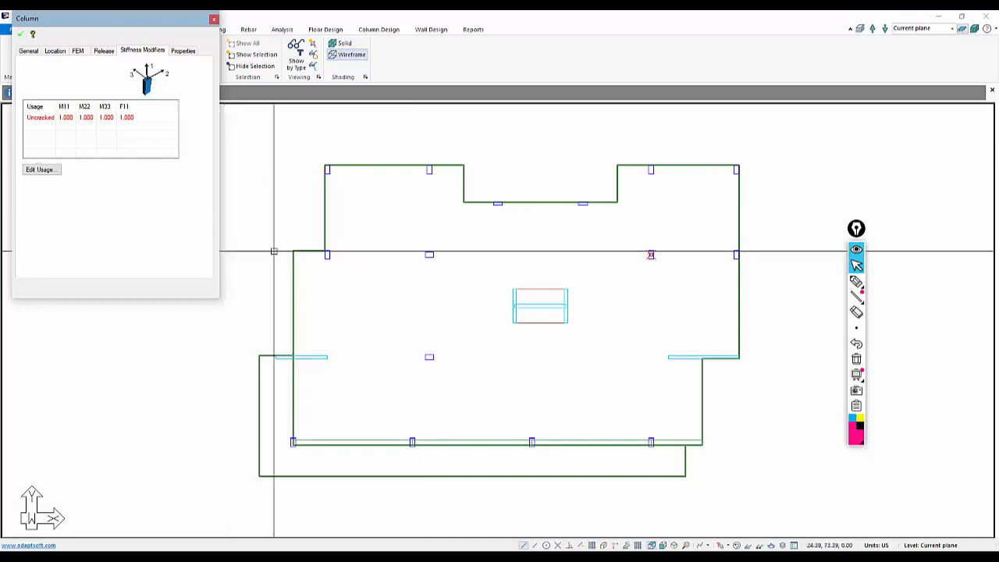
key(Escape)
click(521, 203)
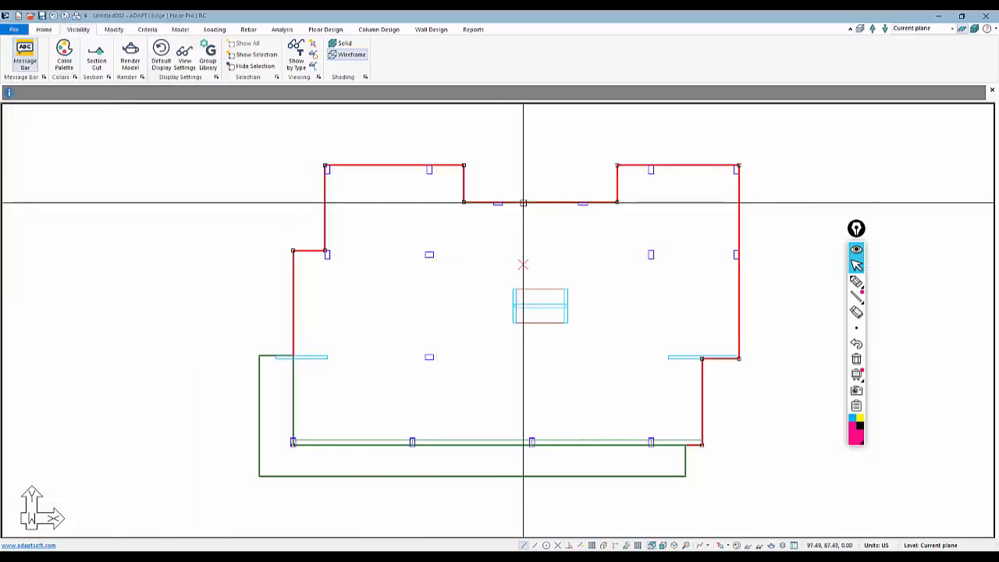
click(106, 54)
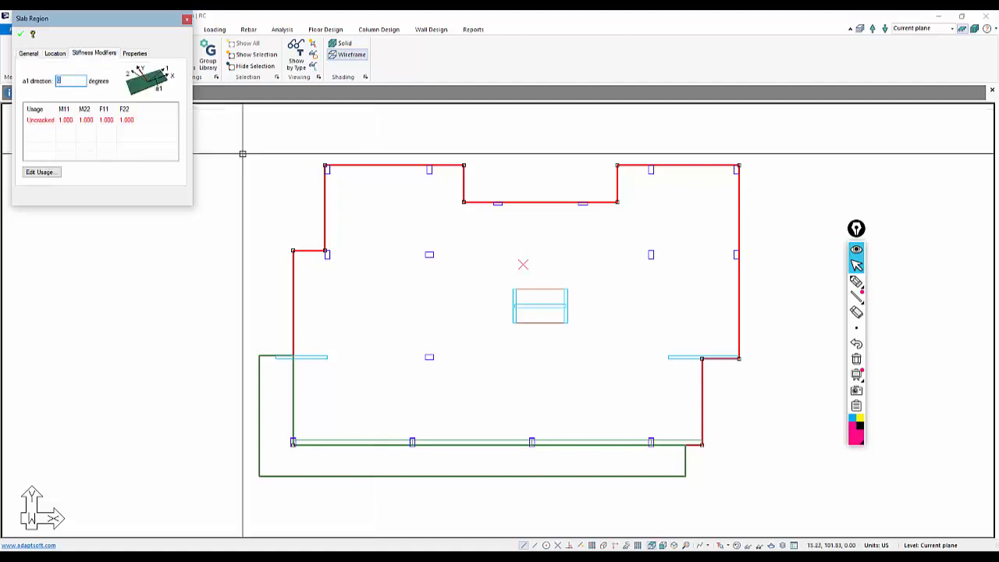
key(Escape)
scroll(504, 301, down, 3)
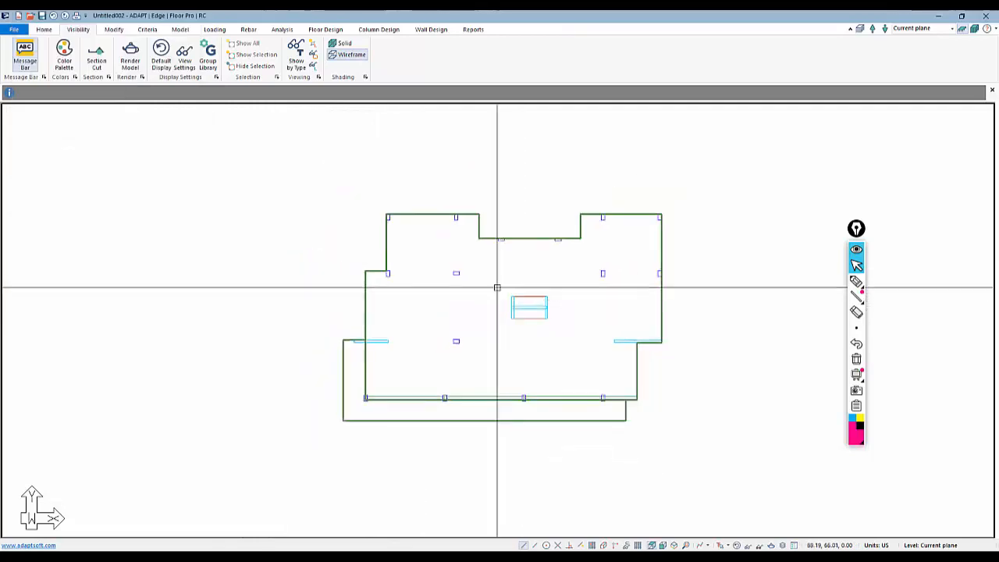
Step: Start the analysis to review the available stiffness modifier usages in its options, and cancel without running it
click(282, 28)
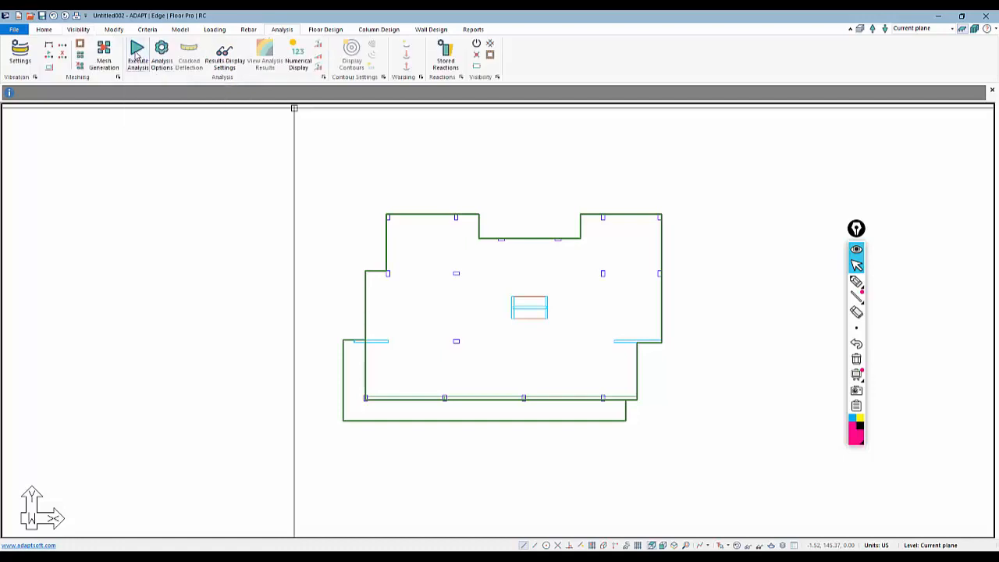
click(135, 55)
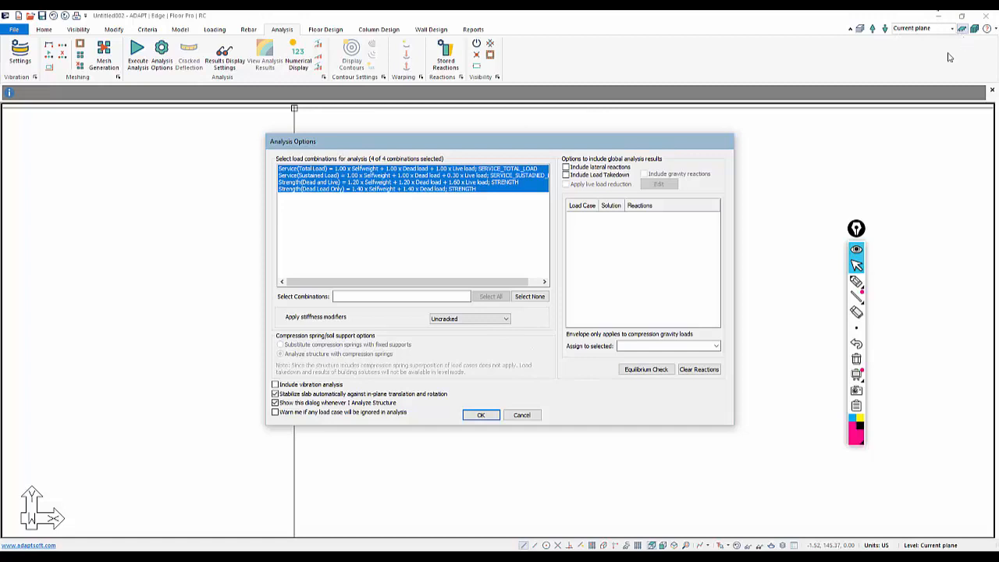
click(457, 320)
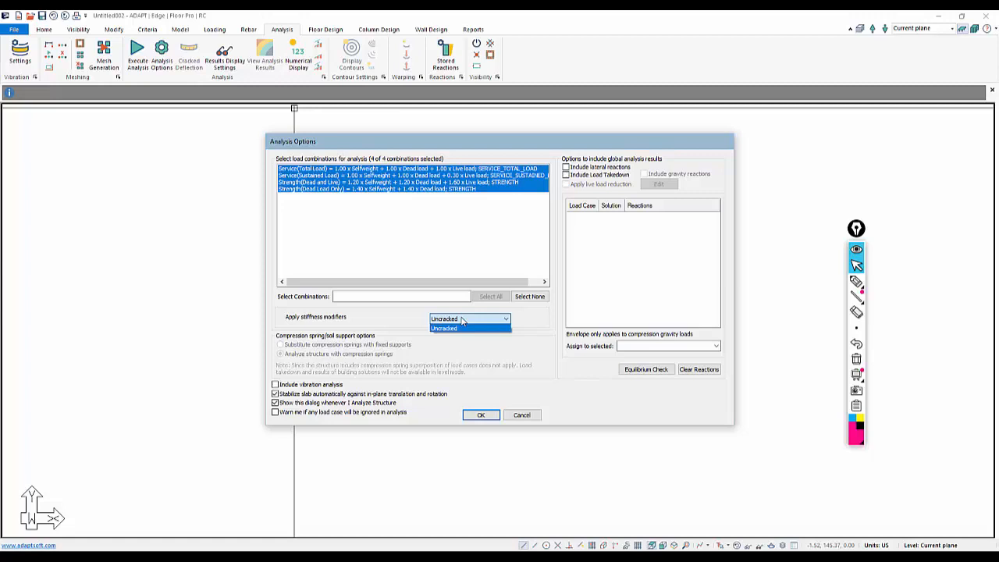
click(520, 420)
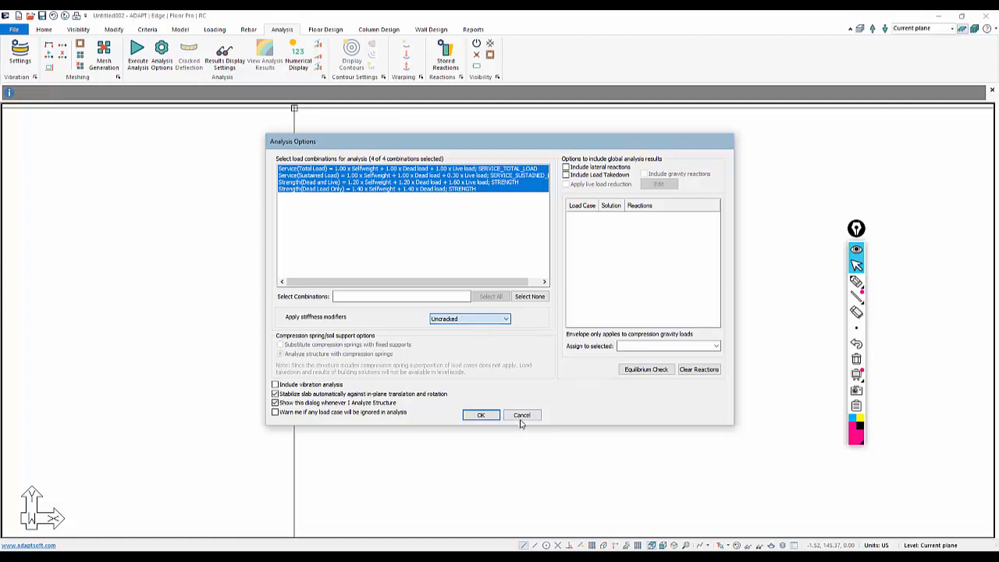
click(530, 418)
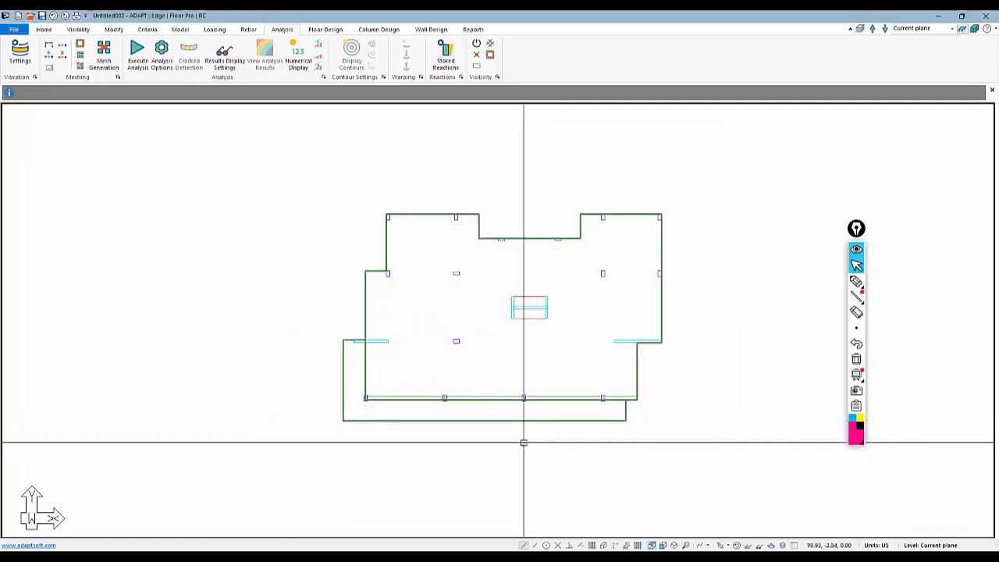
scroll(502, 411, down, 1)
scroll(502, 411, down, 2)
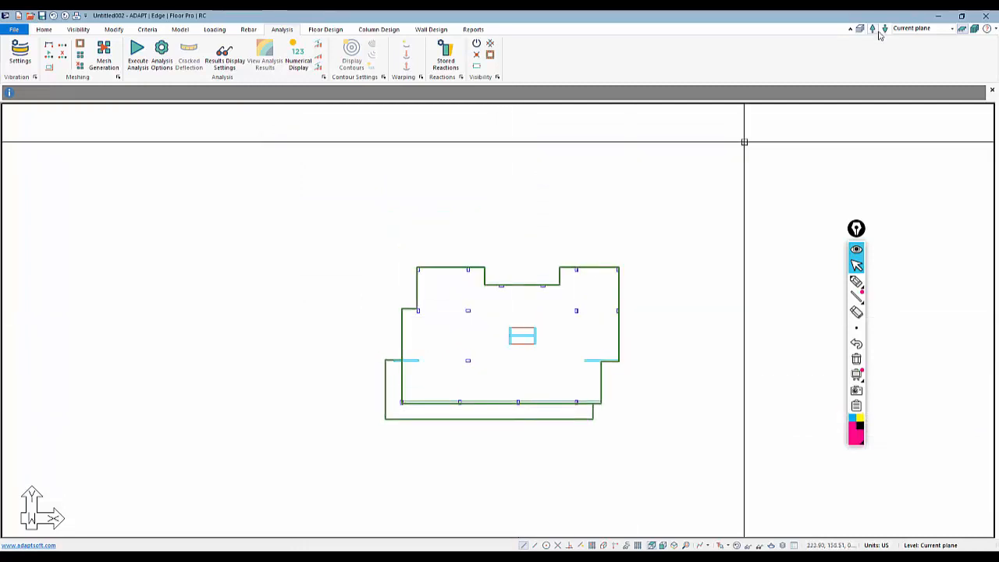
scroll(589, 348, up, 2)
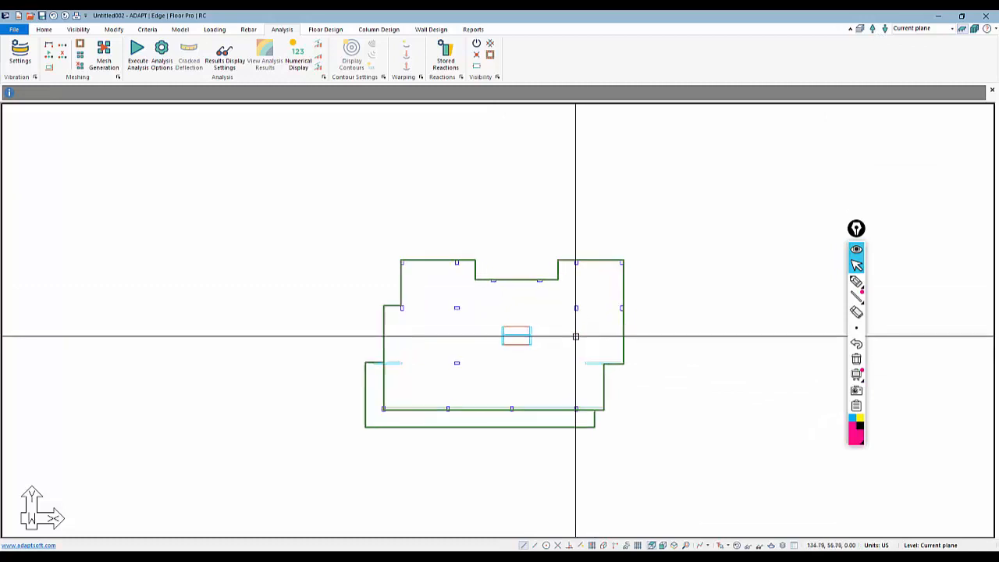
scroll(518, 294, down, 2)
scroll(518, 309, up, 3)
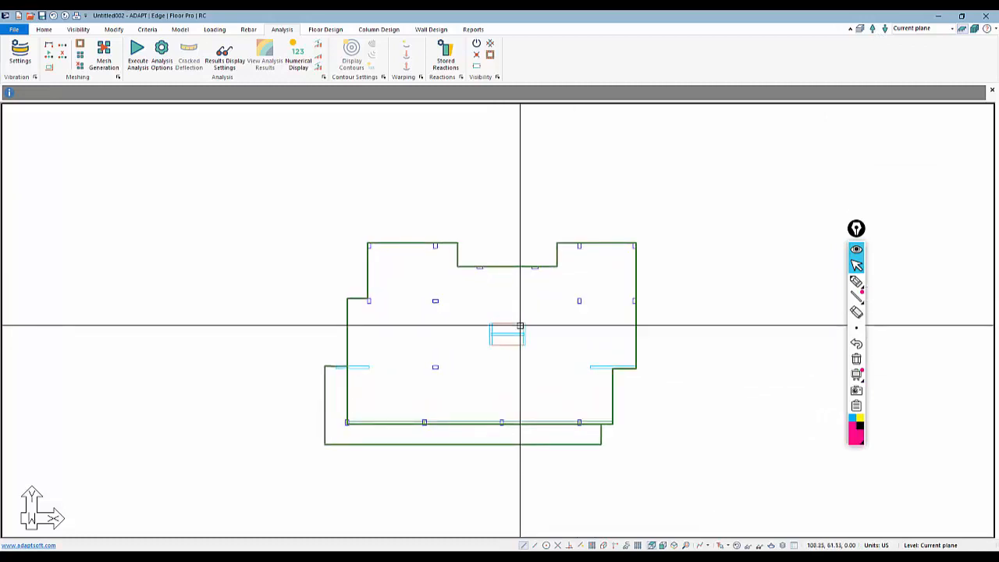
scroll(503, 356, up, 1)
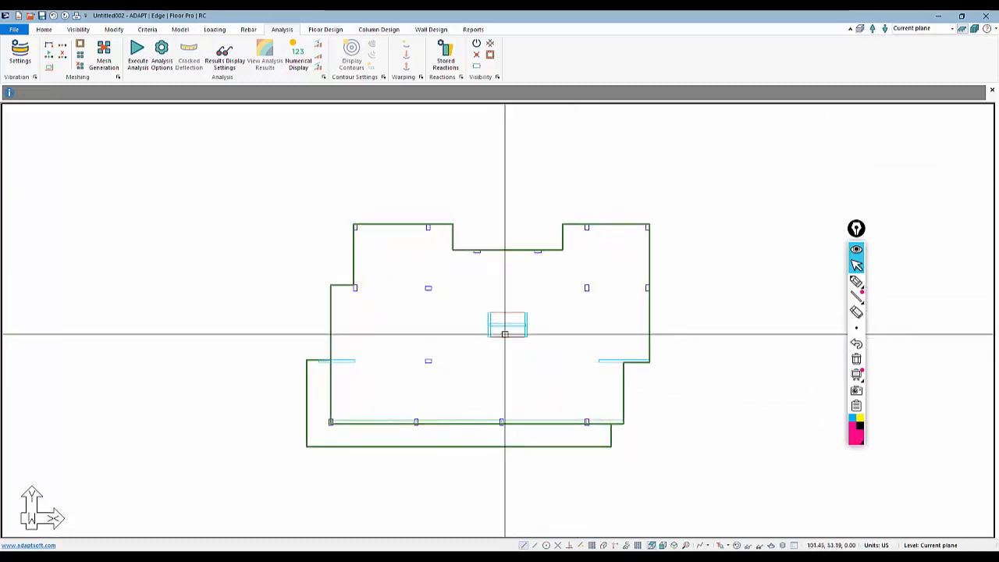
scroll(508, 356, down, 1)
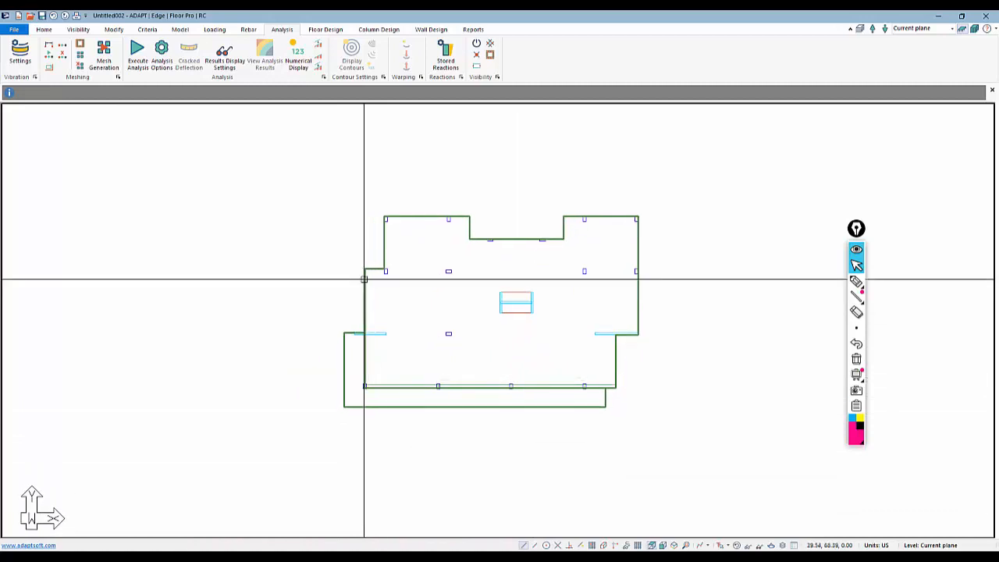
Step: Add the stiffness modifier usages Cracked70, Cracked50 and Cracked25 from the properties of the wall at the floor plan's right edge
scroll(512, 300, up, 2)
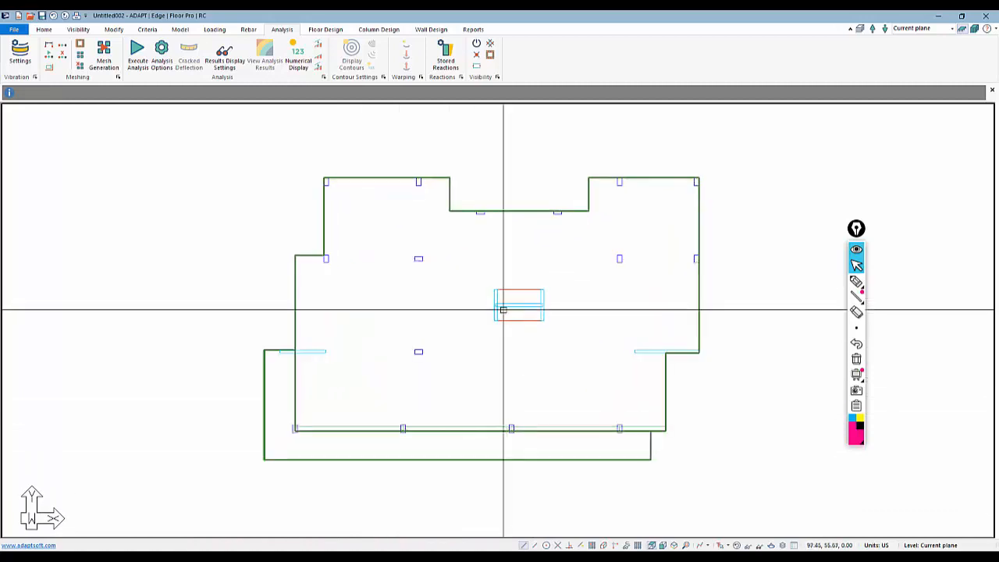
double_click(646, 355)
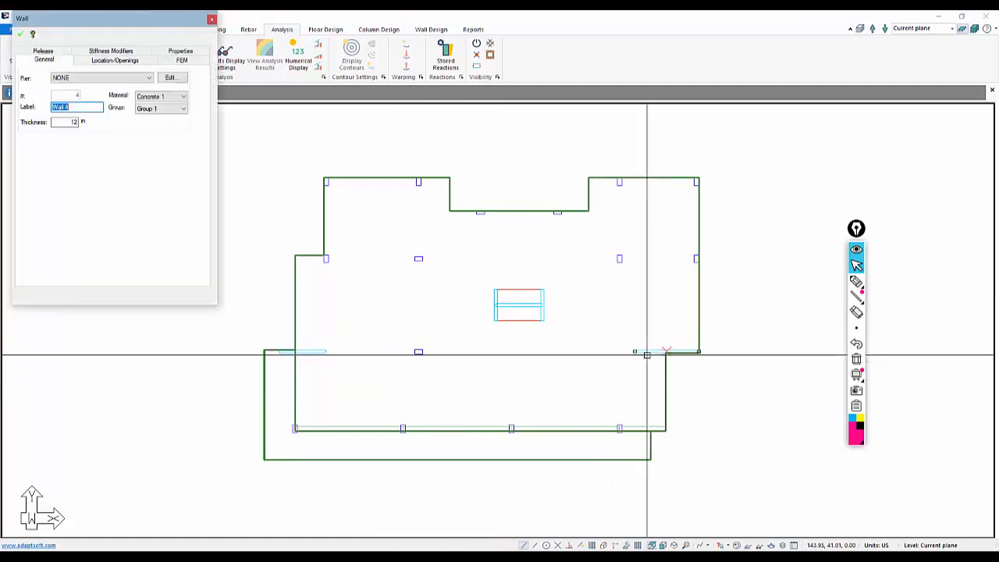
click(111, 59)
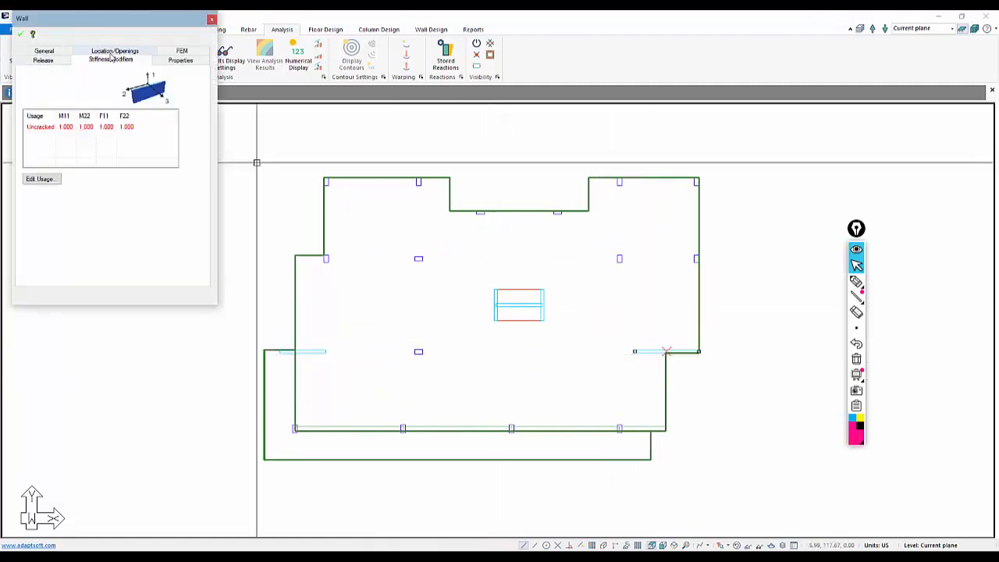
click(45, 180)
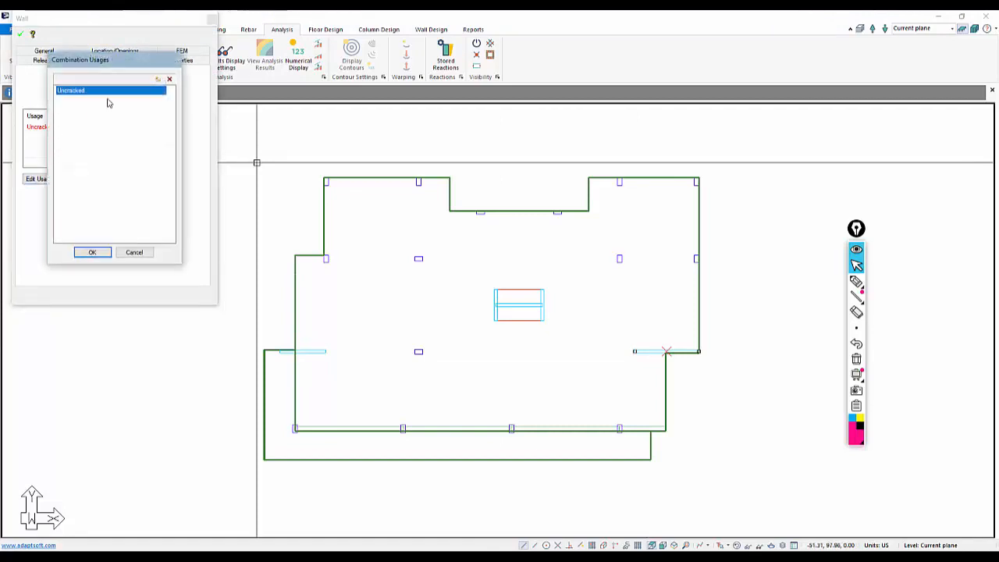
click(158, 79)
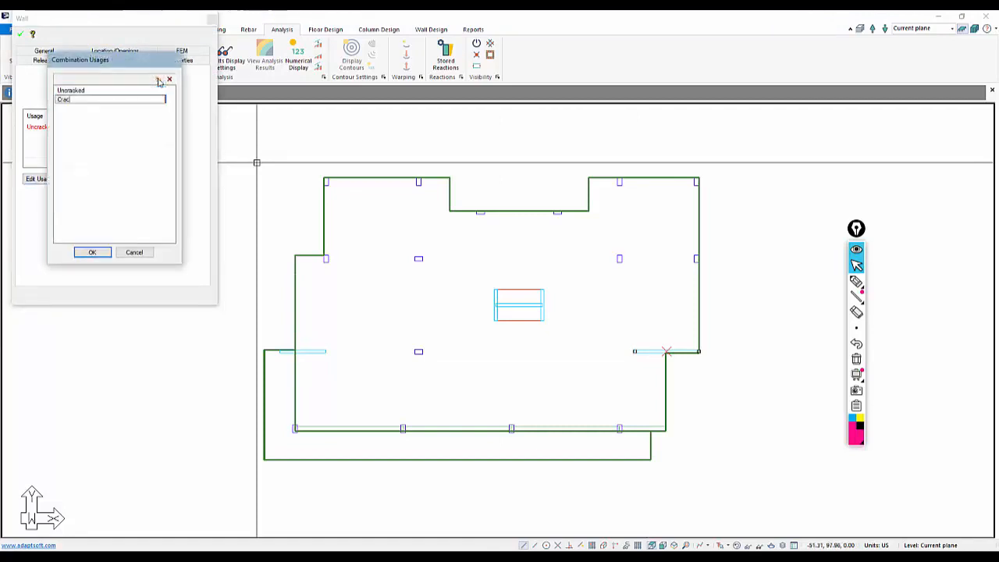
text(Cracked70)
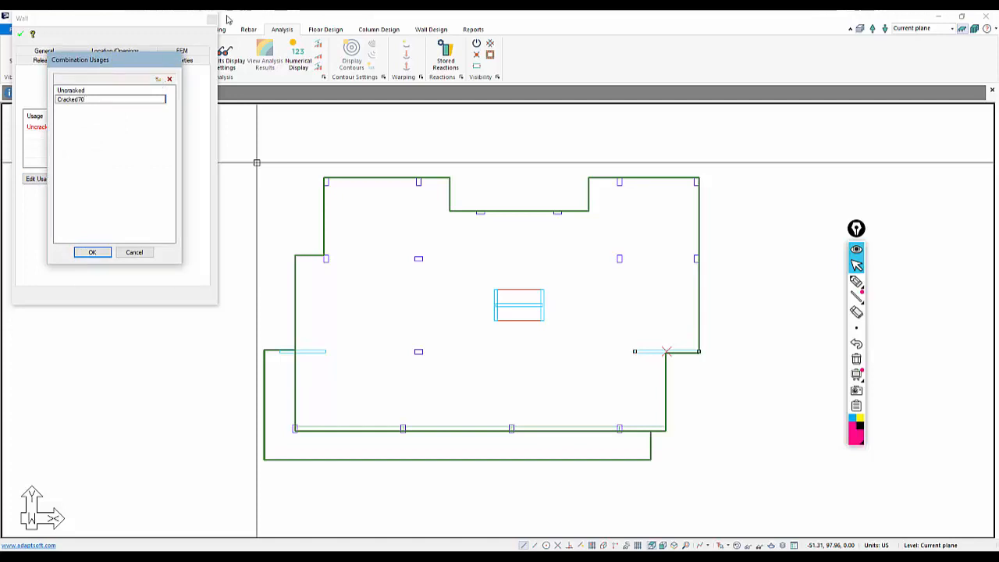
click(166, 130)
click(157, 80)
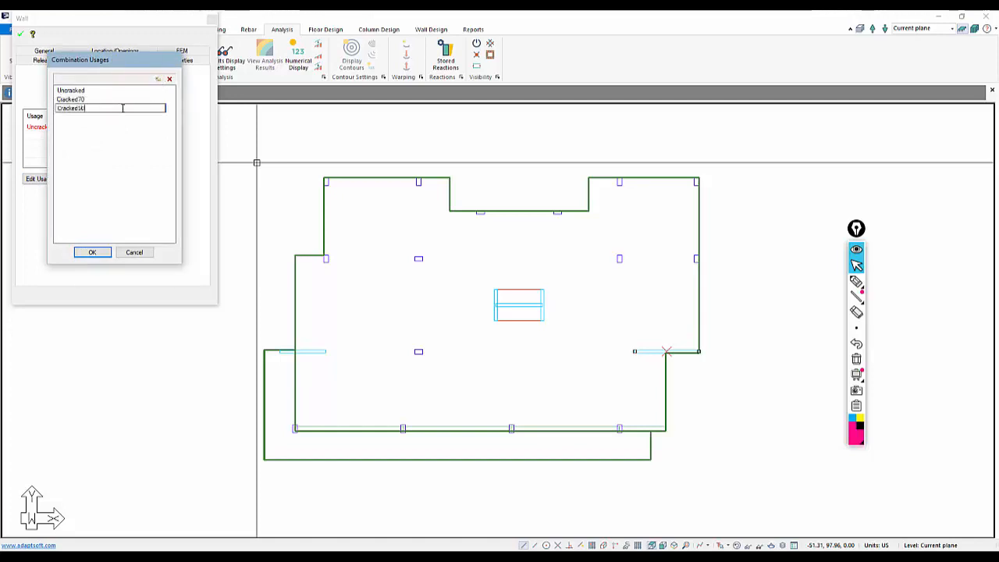
click(123, 163)
click(158, 80)
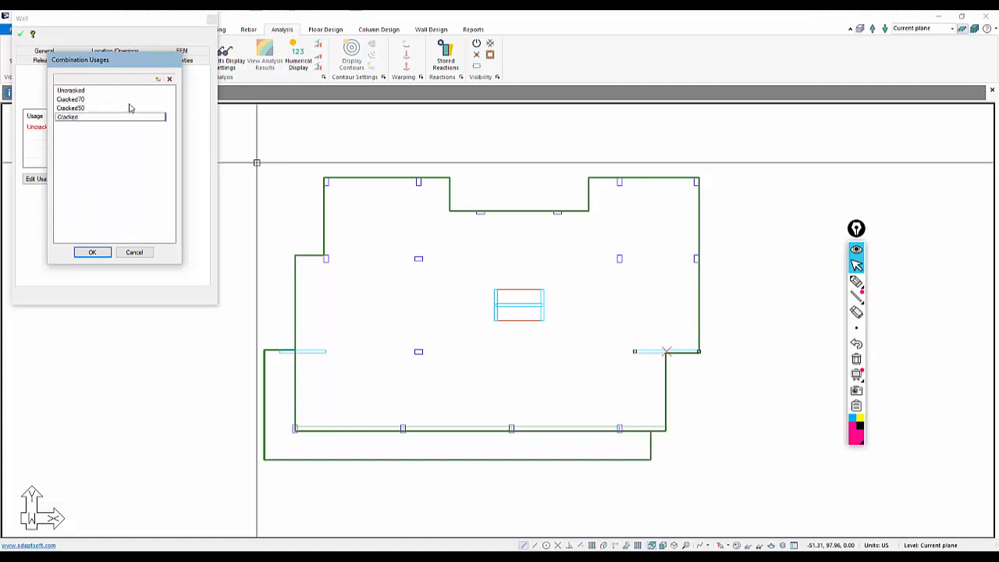
text(Cracked25)
click(103, 252)
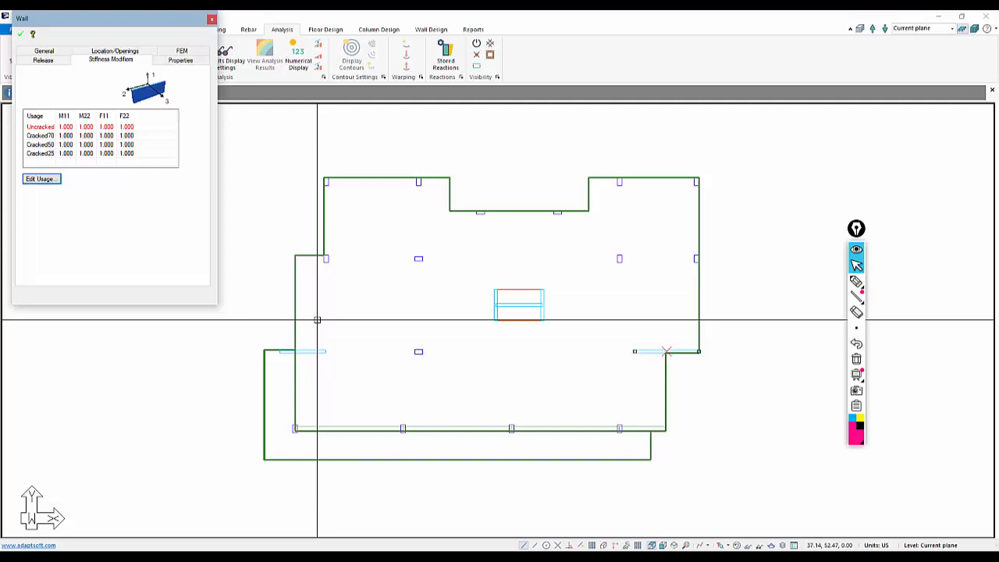
key(Escape)
Step: Display all levels of the model in an isometric view with the whole building in sight
scroll(460, 313, down, 2)
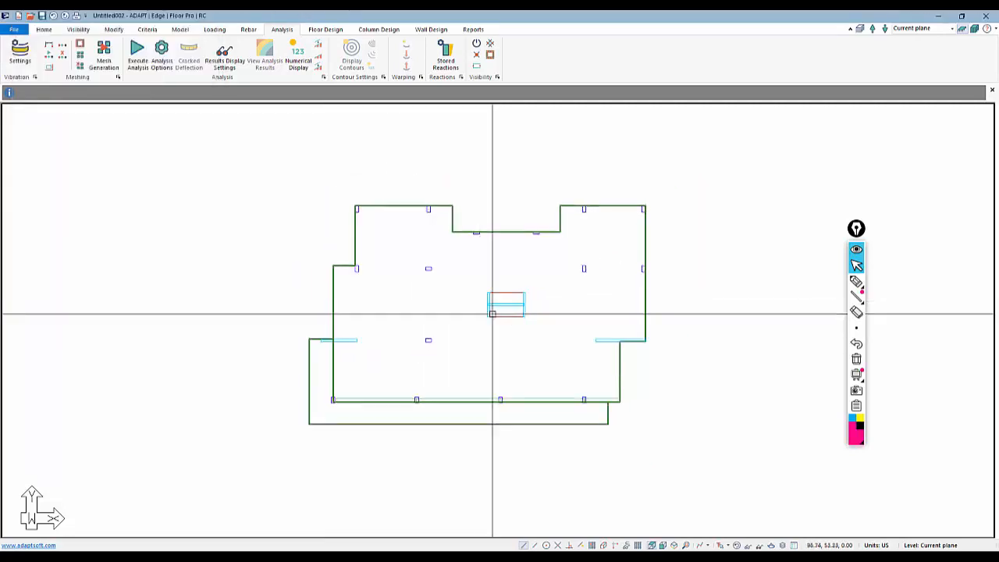
scroll(491, 314, up, 2)
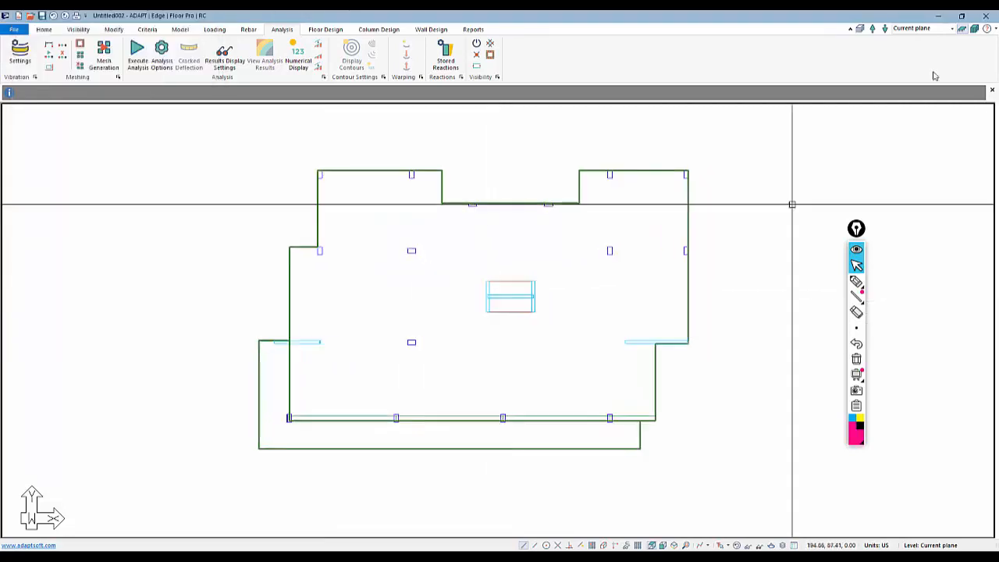
click(974, 32)
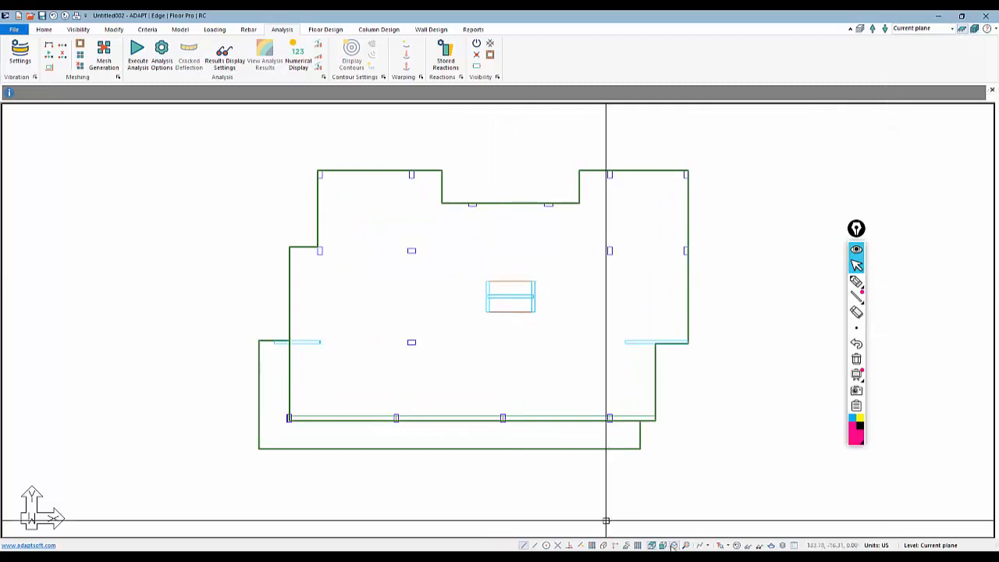
click(970, 28)
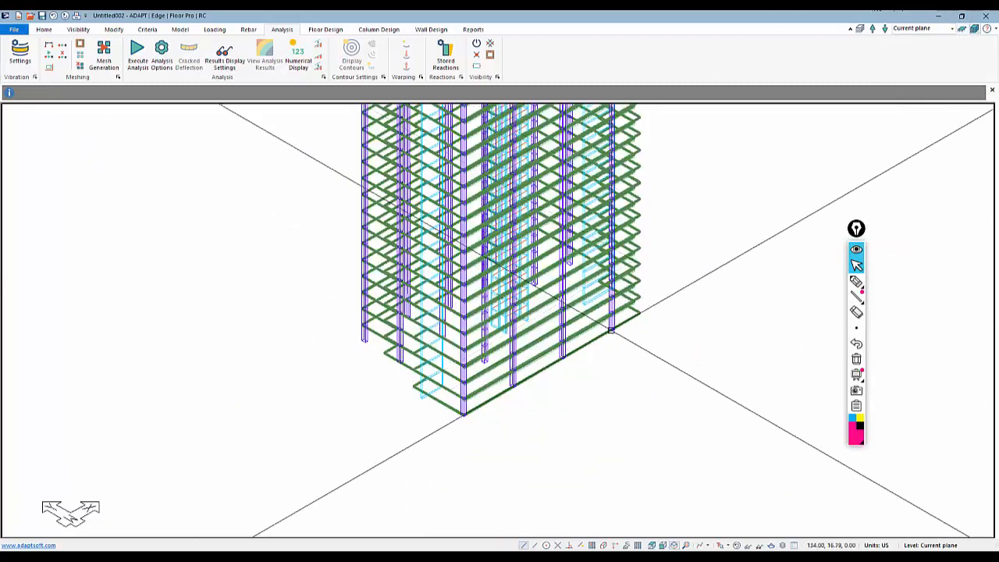
middle_drag(571, 469, 540, 242)
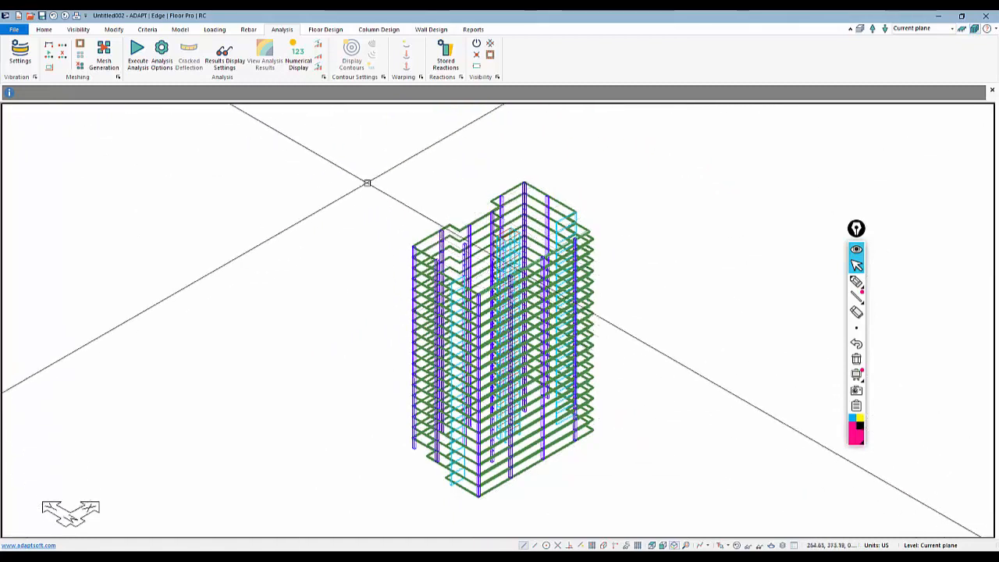
Step: Select all components, enable the wall stiffness modifiers for group modification to review the usages, and cancel without applying changes
click(665, 516)
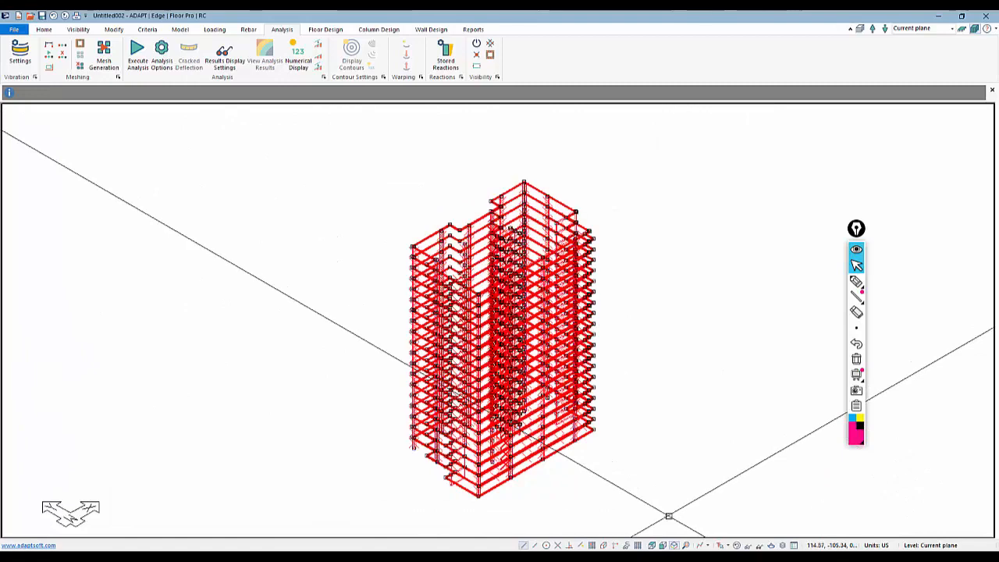
click(114, 29)
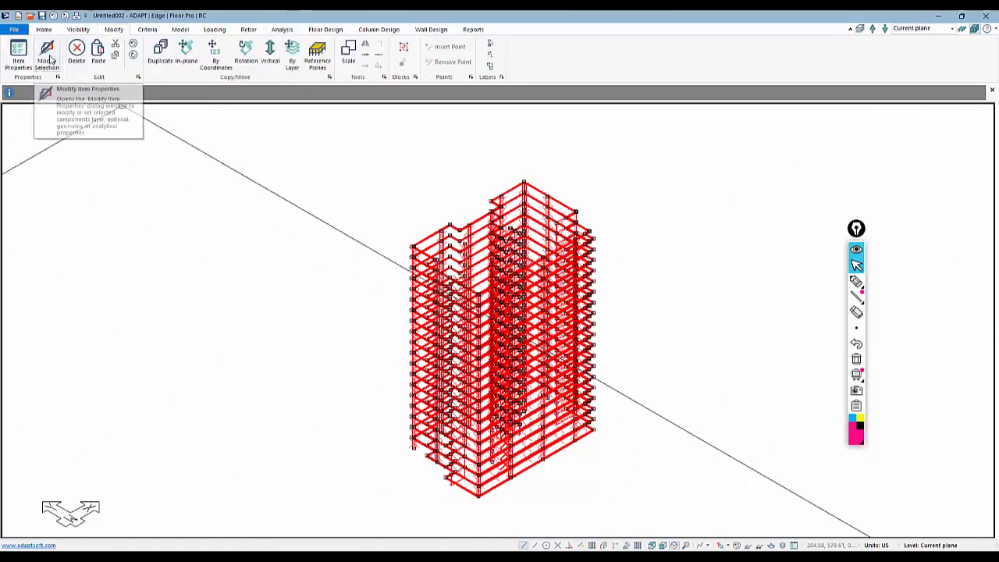
click(48, 56)
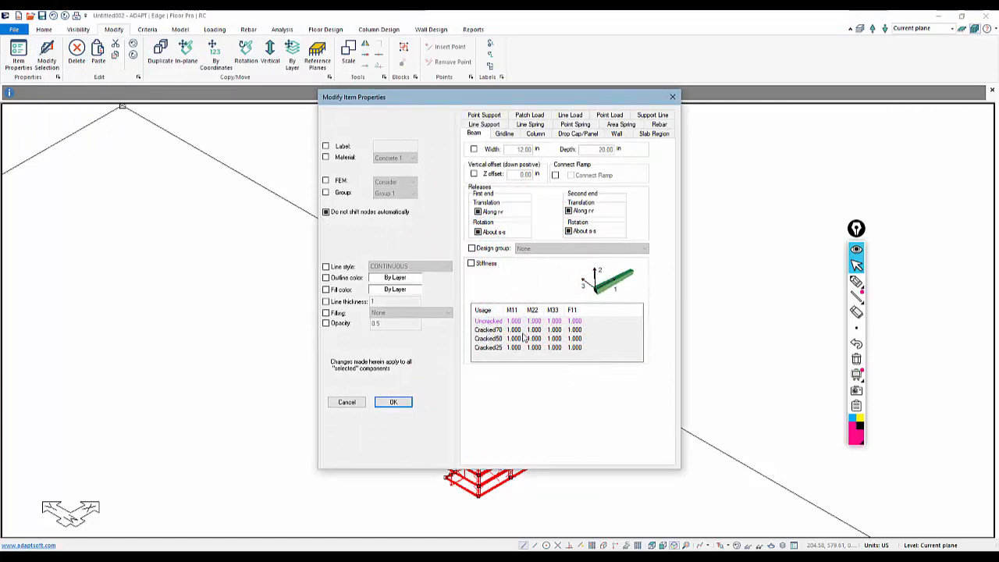
click(615, 134)
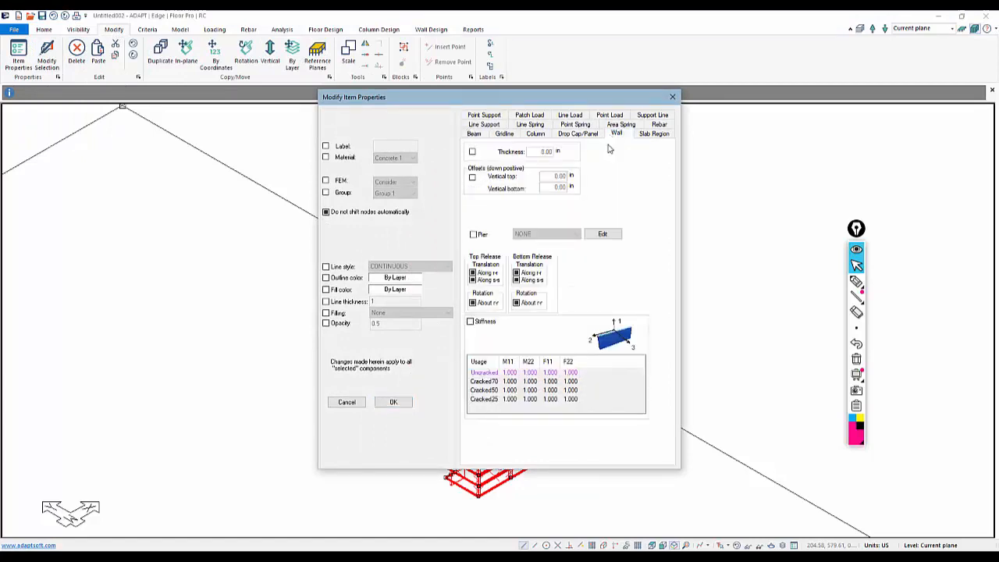
click(471, 322)
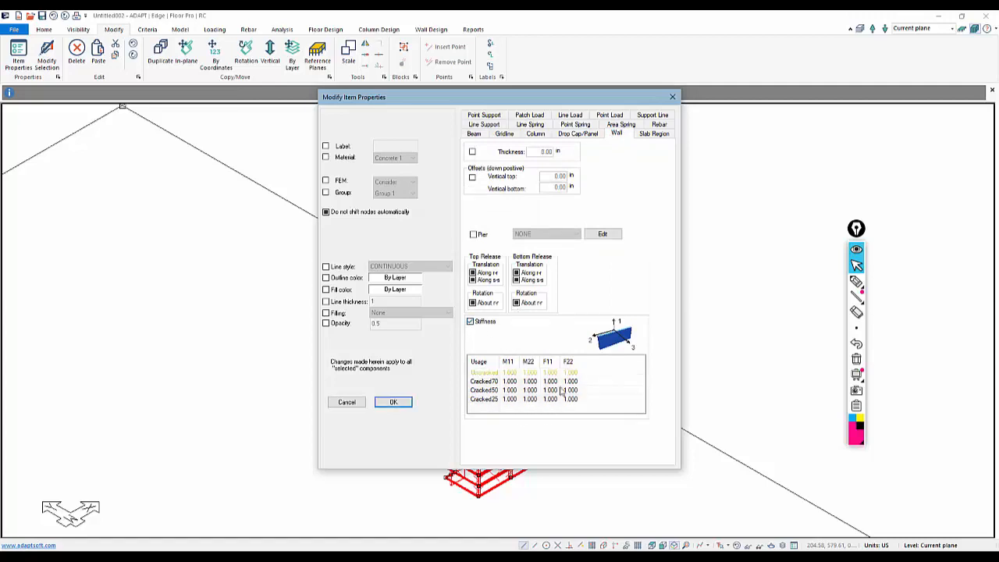
drag(428, 103, 852, 126)
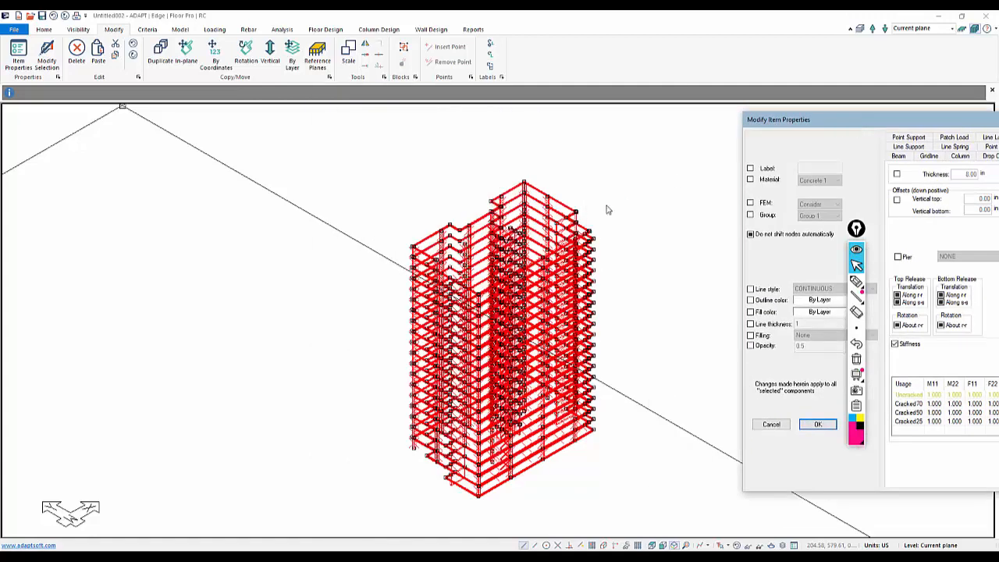
click(771, 424)
Step: Isolate the walls of all levels in the isometric view, select them with a window and release the selection
click(429, 30)
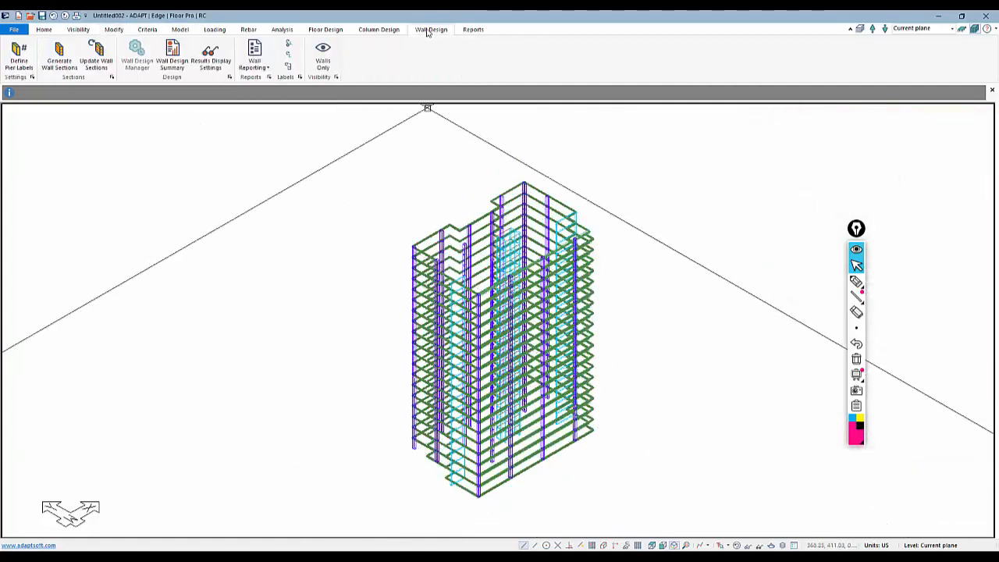
click(322, 54)
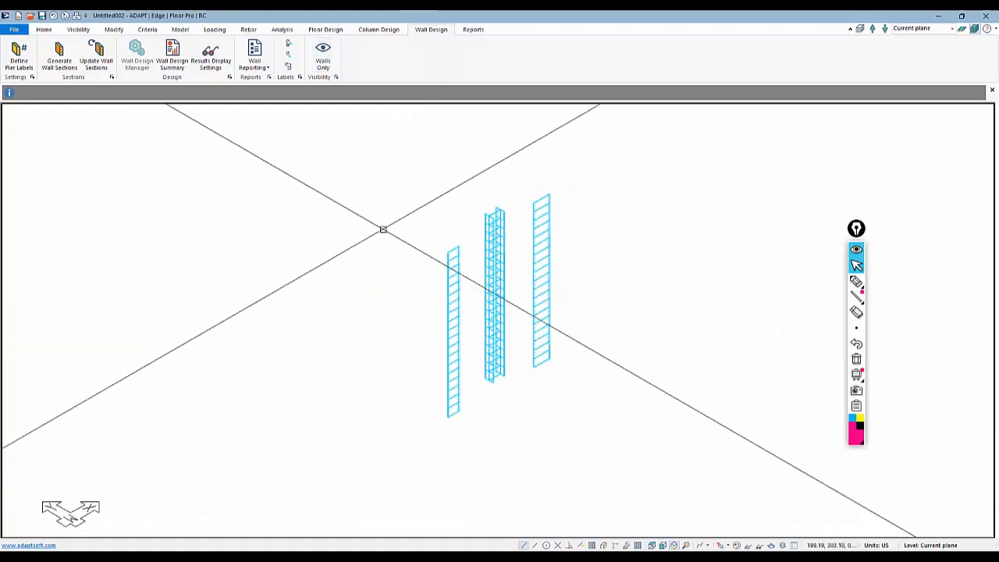
drag(395, 169, 550, 425)
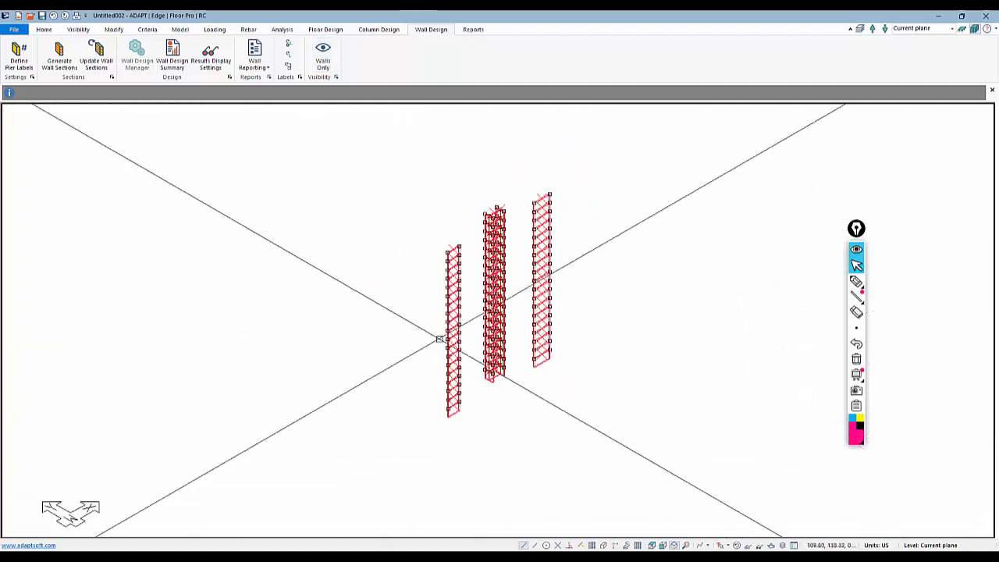
key(Escape)
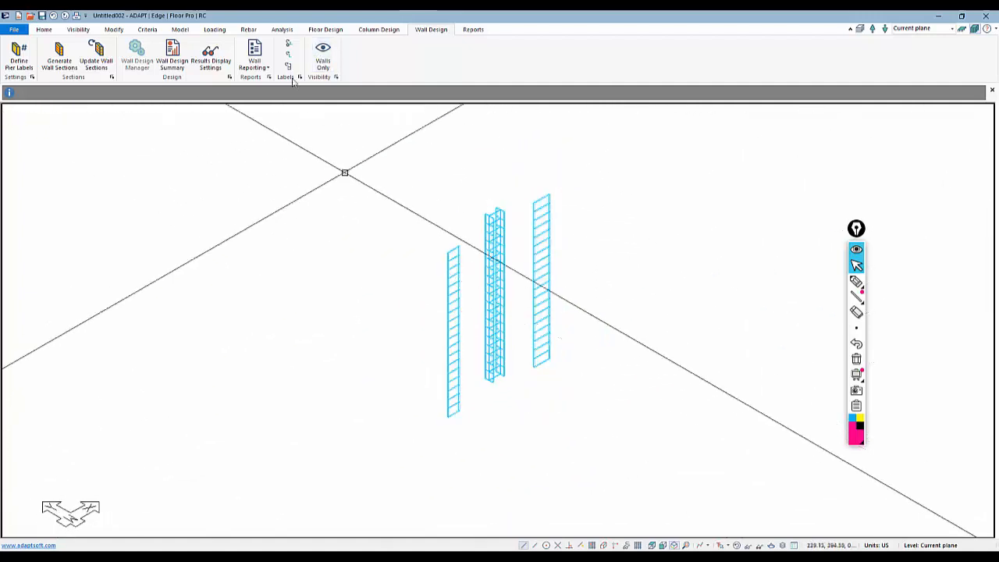
Step: Colorize the walls by material to check the assignment, switch the coloring off and close the results display settings
click(281, 30)
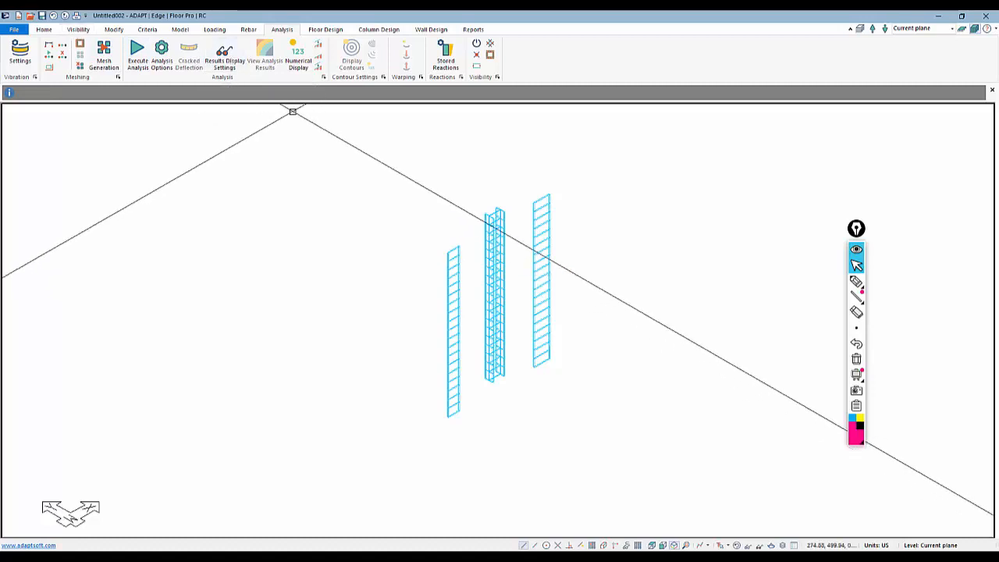
click(224, 59)
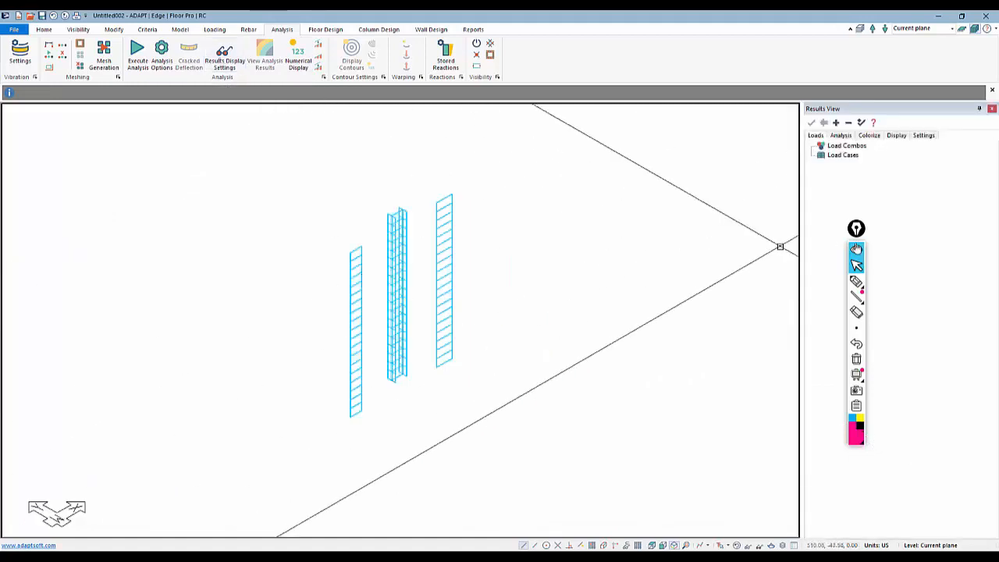
click(871, 135)
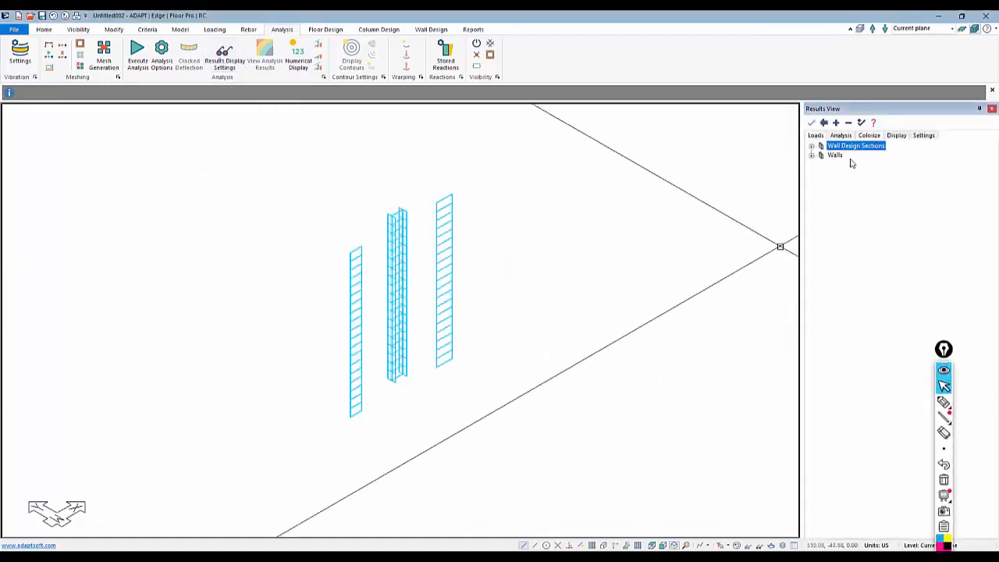
click(811, 155)
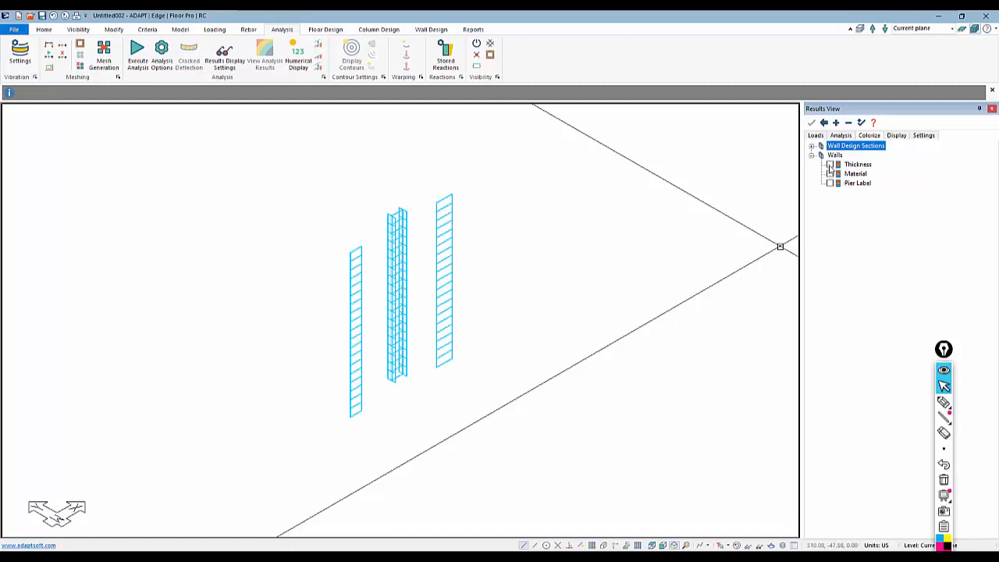
click(830, 173)
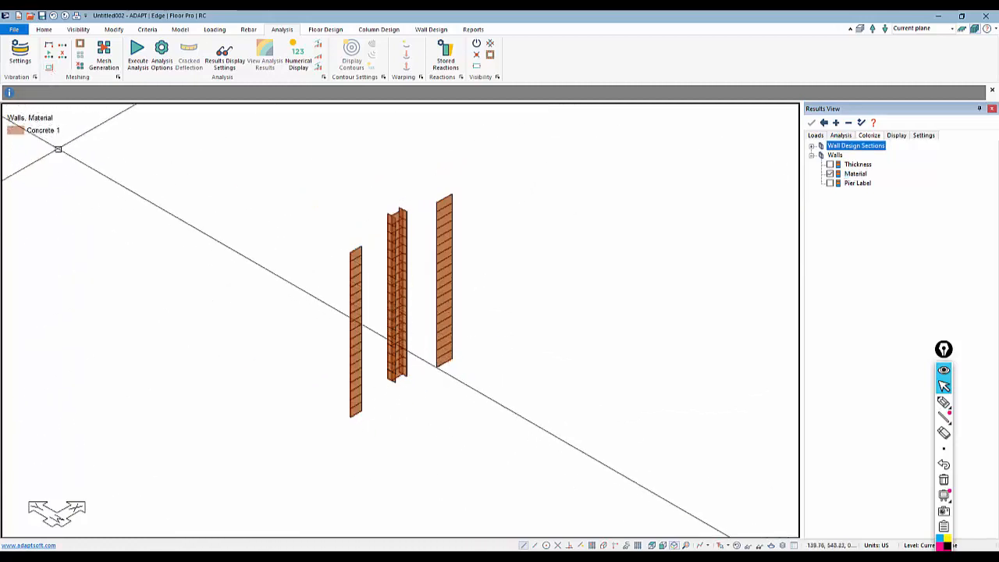
click(830, 174)
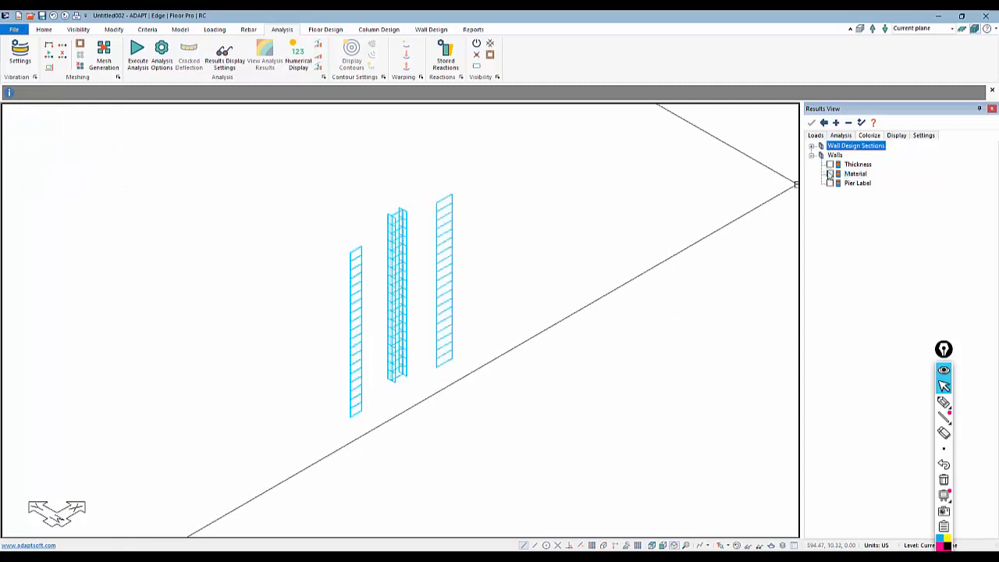
click(992, 109)
scroll(725, 269, down, 3)
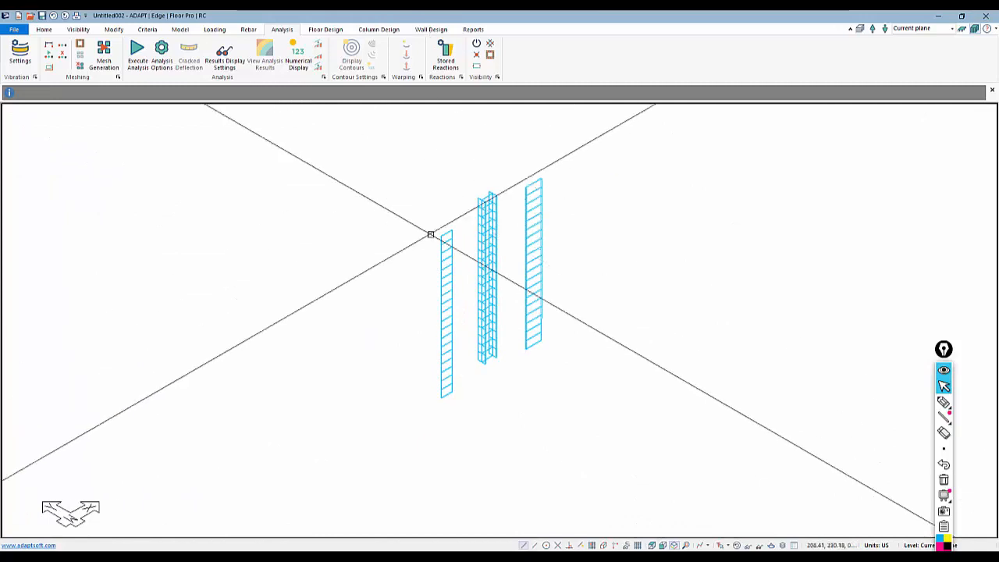
Step: Release the window selection of the walls and select all walls of the building by component type
drag(348, 133, 648, 471)
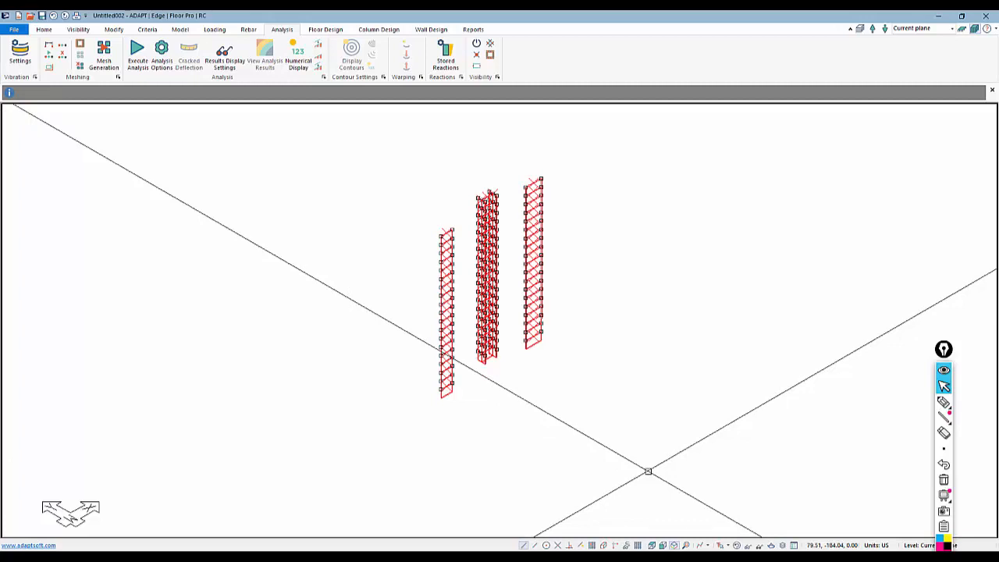
key(Escape)
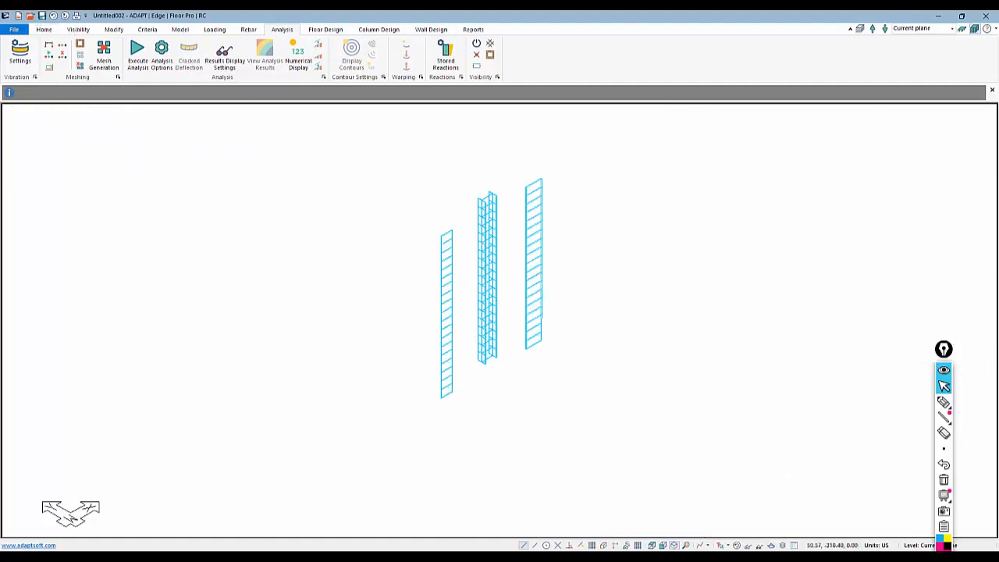
click(49, 30)
click(119, 53)
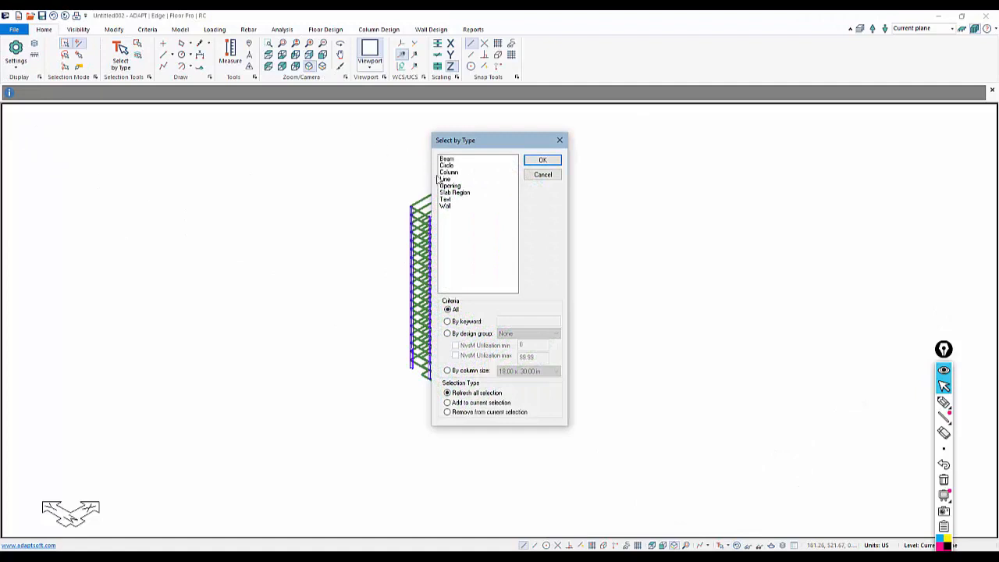
click(446, 206)
click(542, 160)
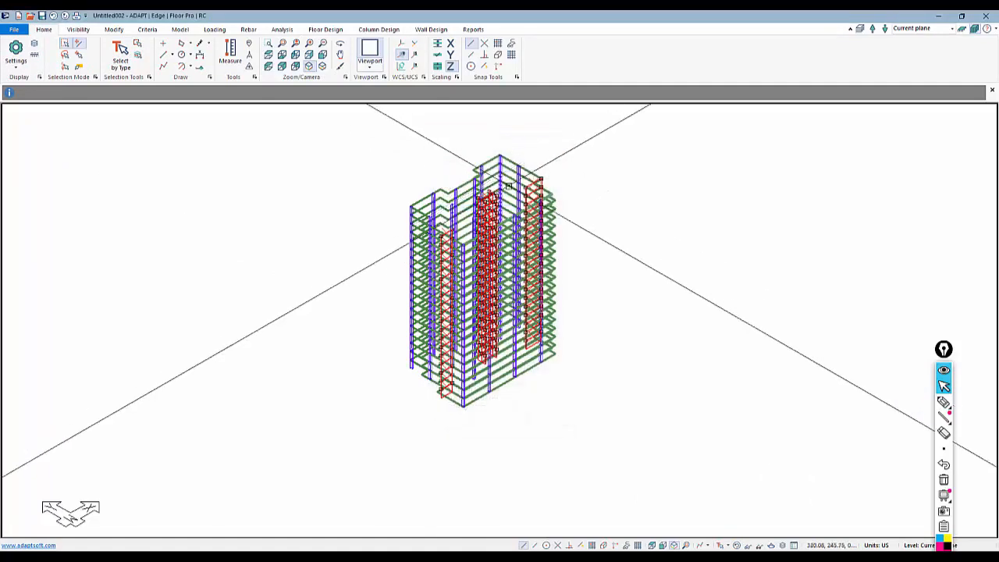
Step: Set the selected walls' M11, M22, F11 and F22 stiffness modifiers to 0.7 for Cracked70, 0.5 for Cracked50 and 0.25 for Cracked25
click(114, 28)
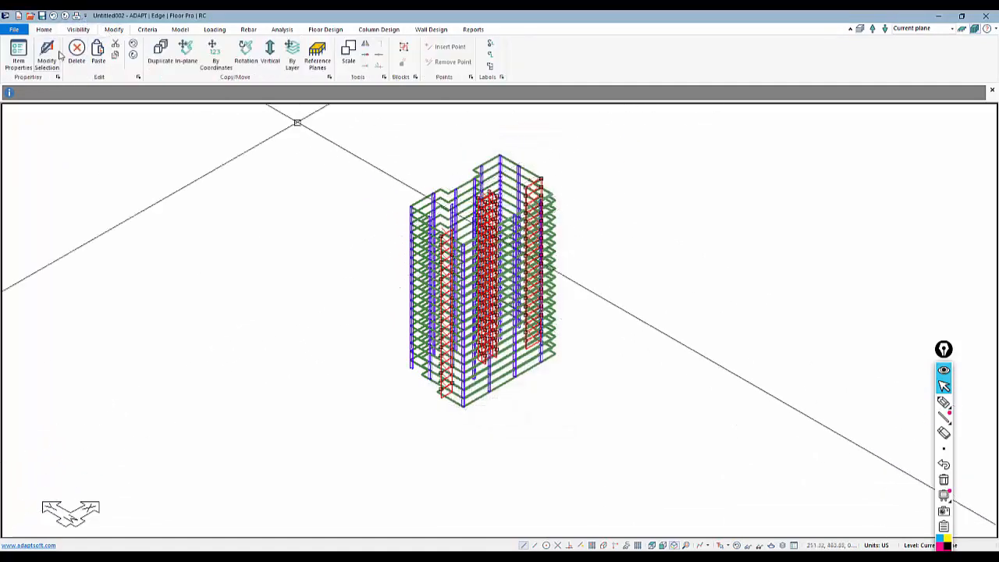
double_click(457, 387)
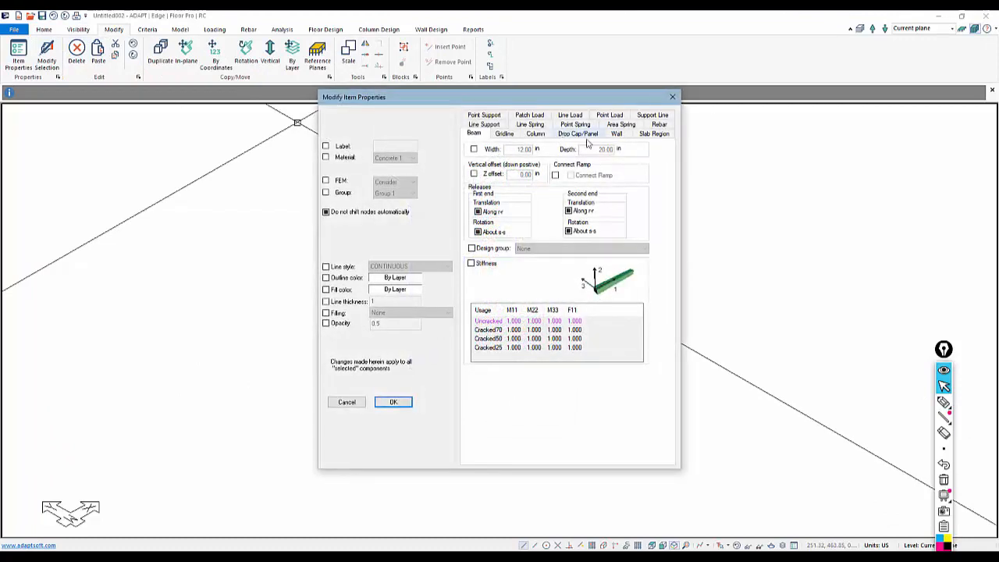
click(616, 134)
click(470, 321)
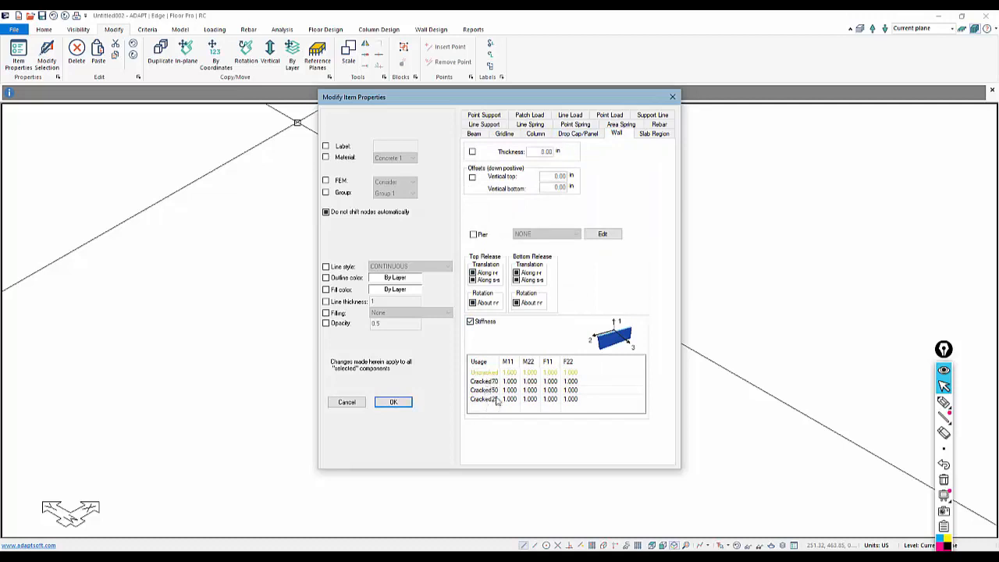
double_click(510, 382)
text(0.7)
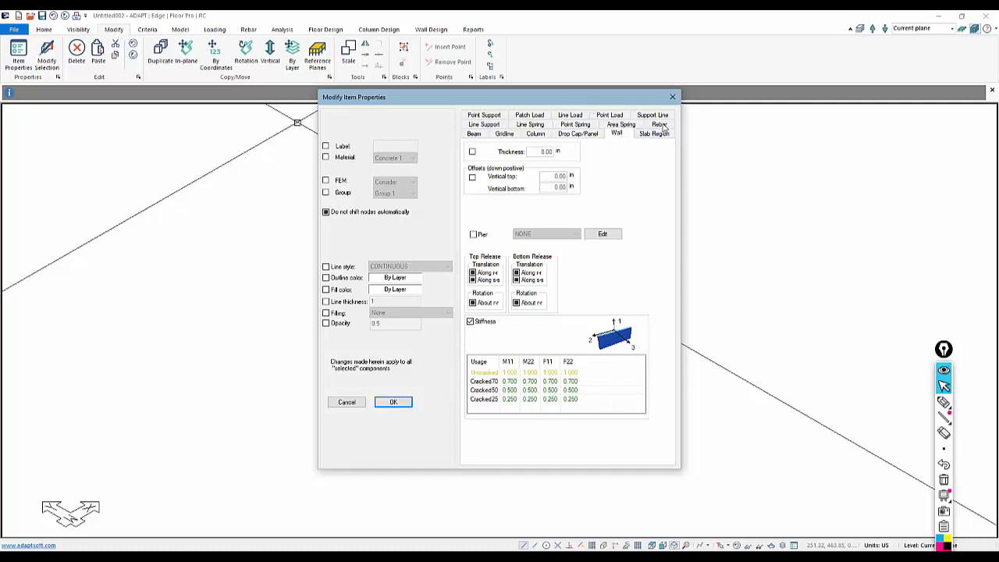
drag(636, 103, 942, 128)
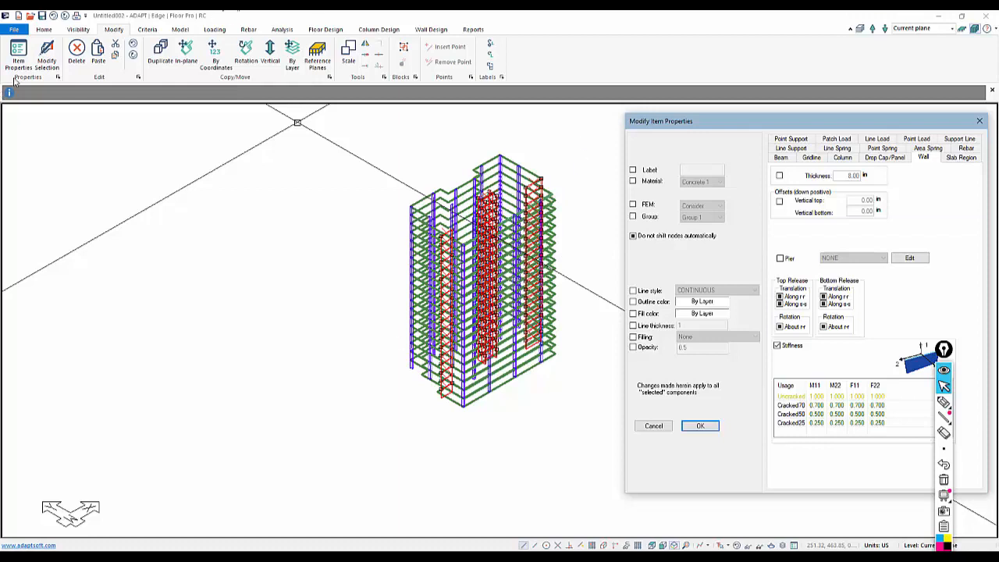
click(700, 425)
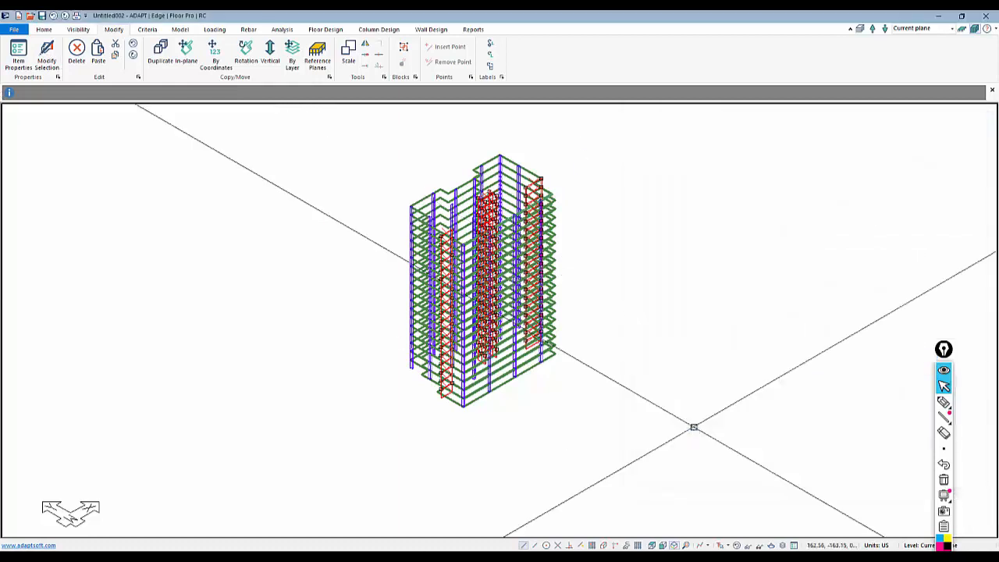
Step: Check the stiffness modifiers of a core wall near the top of the building and close its properties
scroll(483, 214, up, 10)
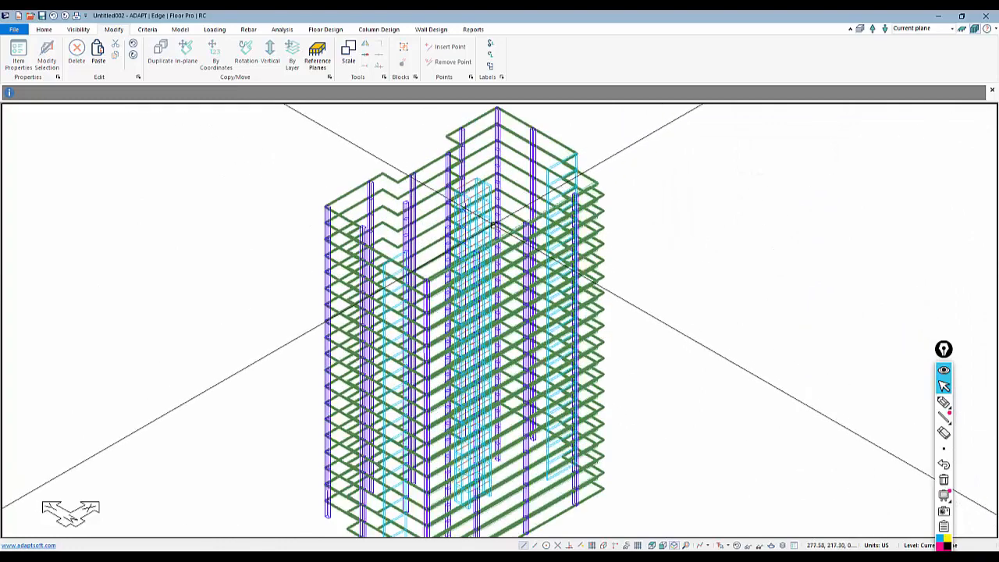
scroll(483, 214, up, 2)
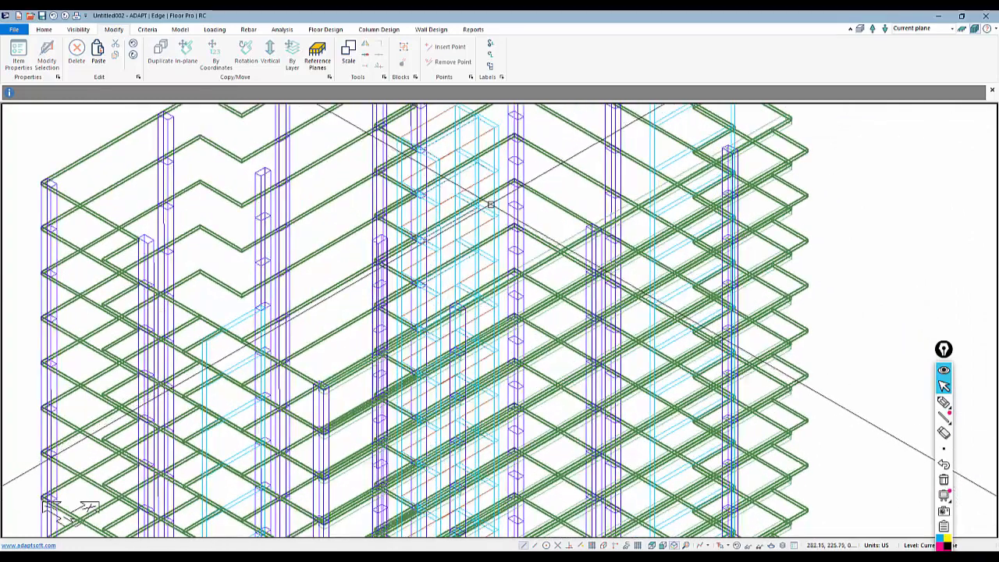
double_click(484, 173)
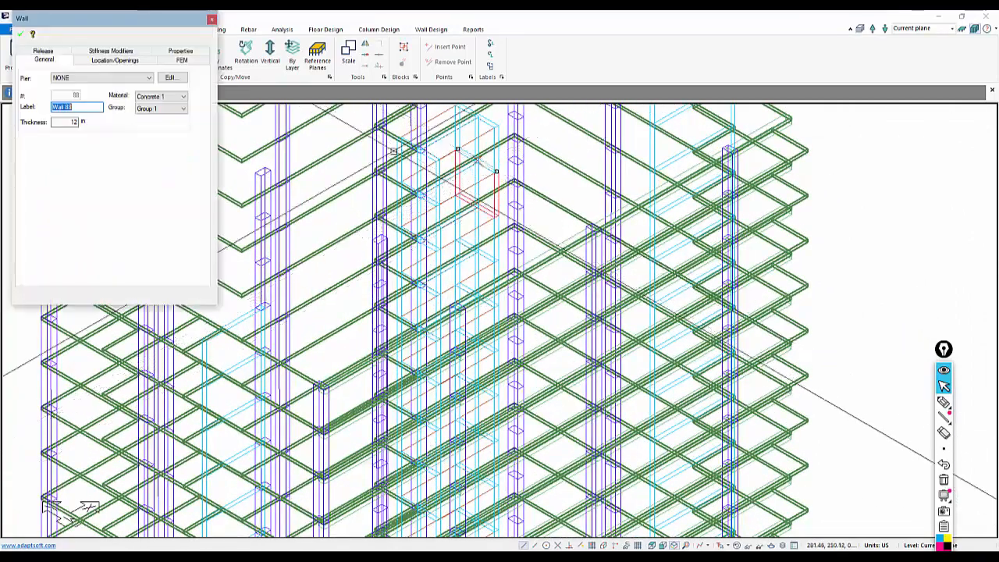
click(111, 59)
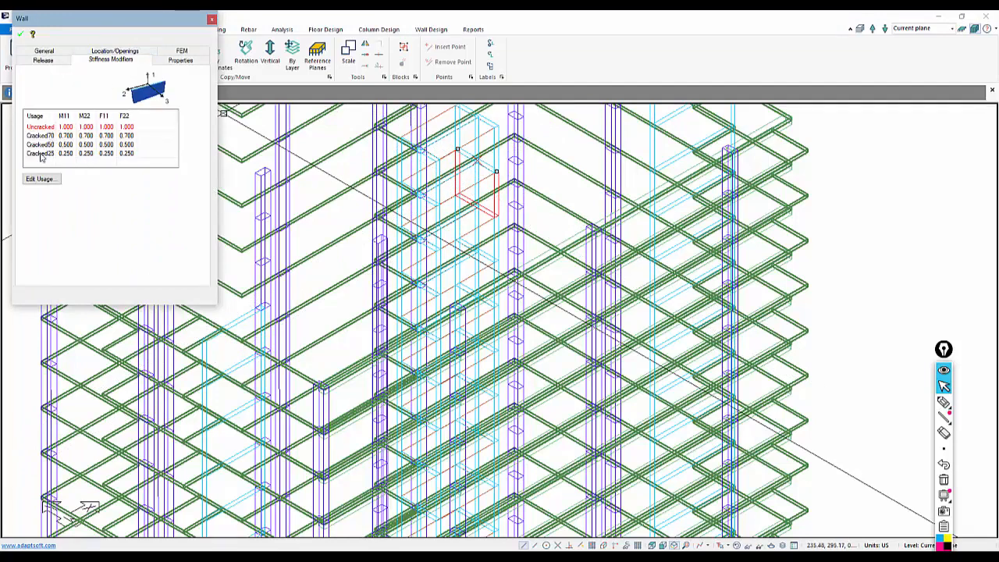
scroll(557, 361, down, 10)
key(Escape)
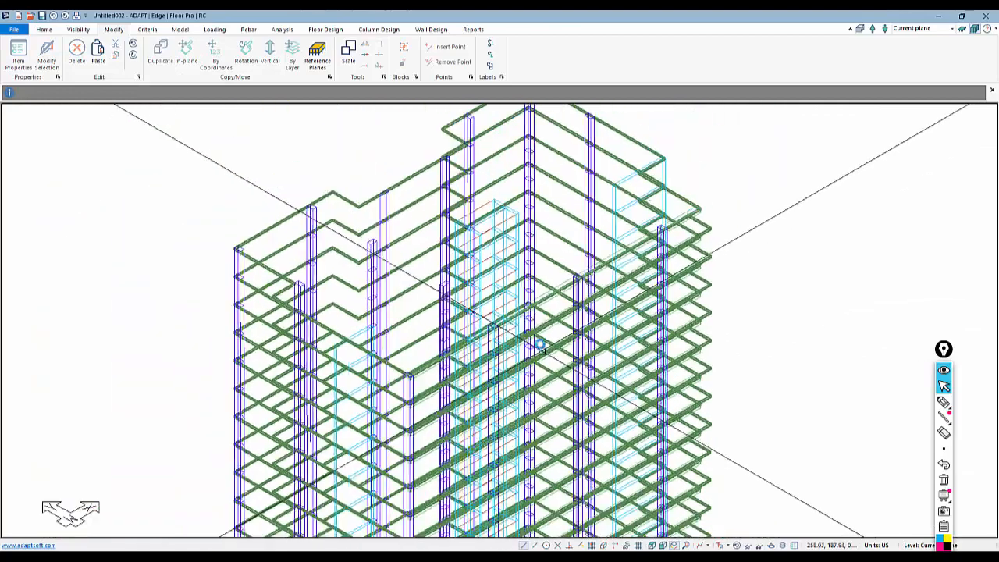
Step: Select the stacked floor slabs, enable the slab region stiffness modifiers for group modification to review the usages, and cancel without applying
middle_drag(450, 436, 448, 217)
scroll(446, 343, down, 2)
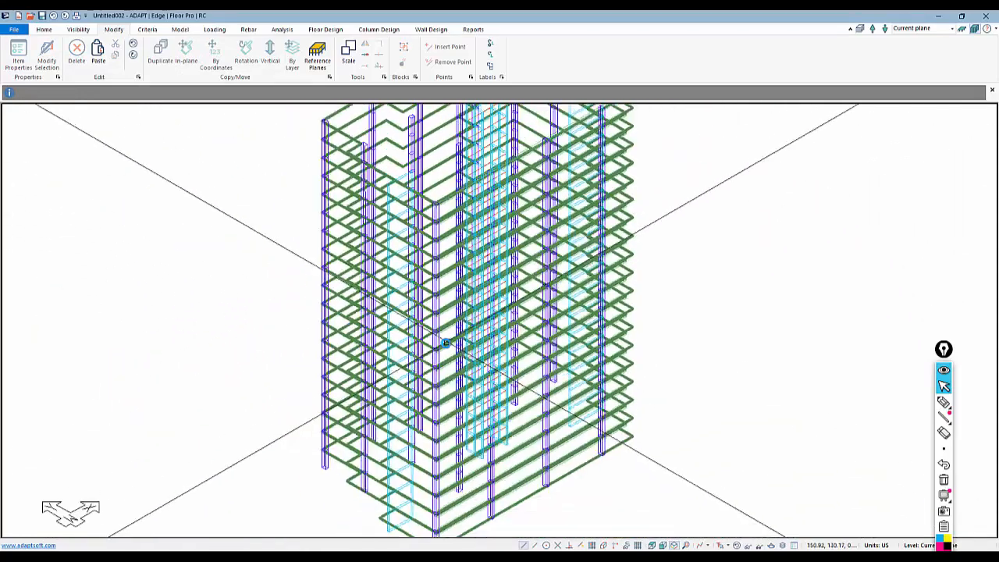
shift+middle_drag(386, 479, 358, 484)
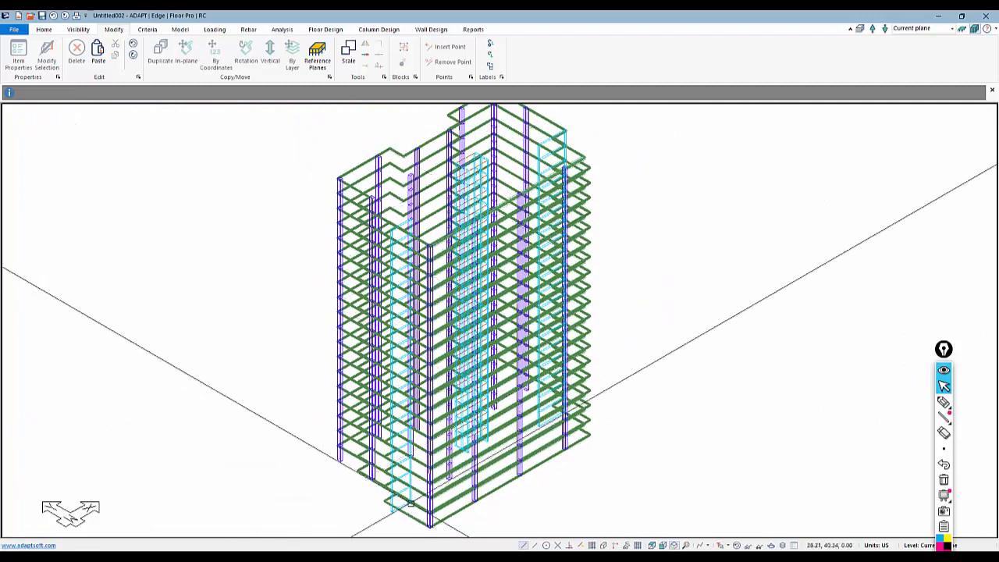
drag(358, 493, 348, 147)
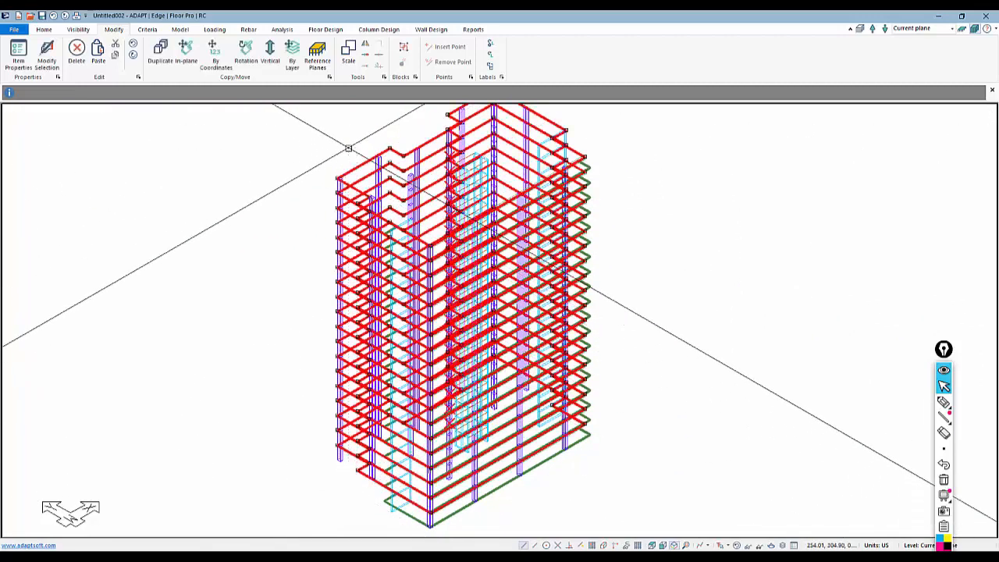
click(48, 55)
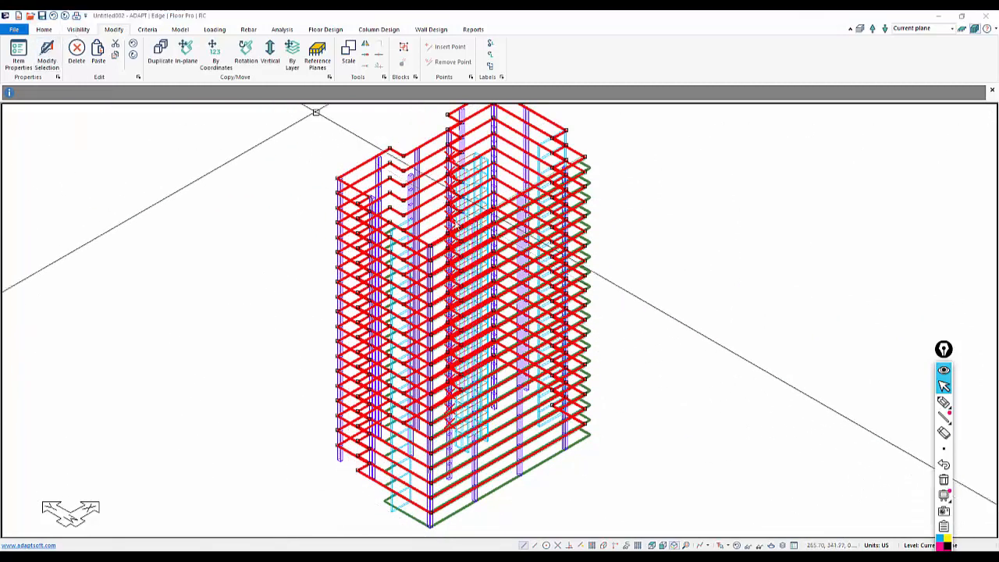
click(656, 134)
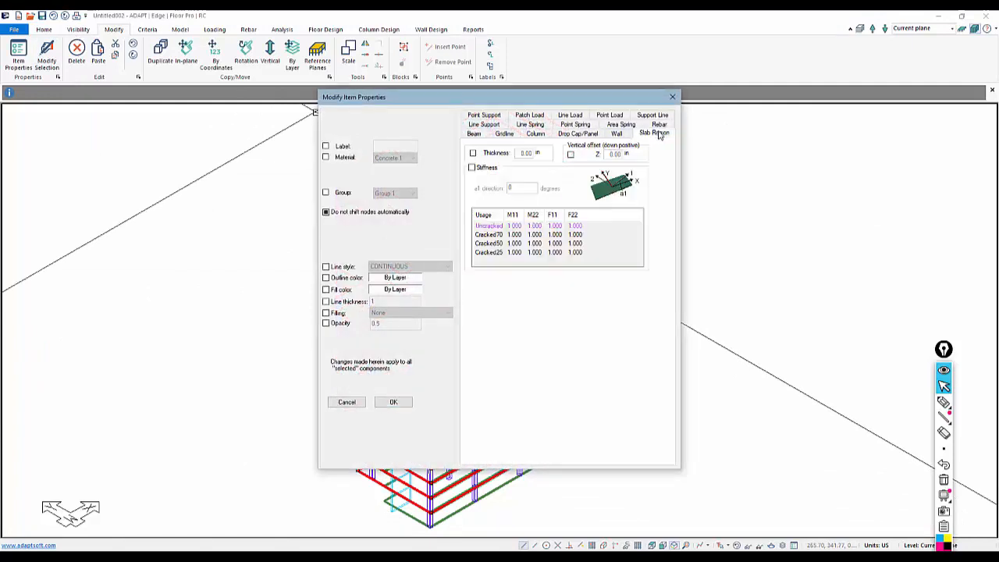
click(472, 168)
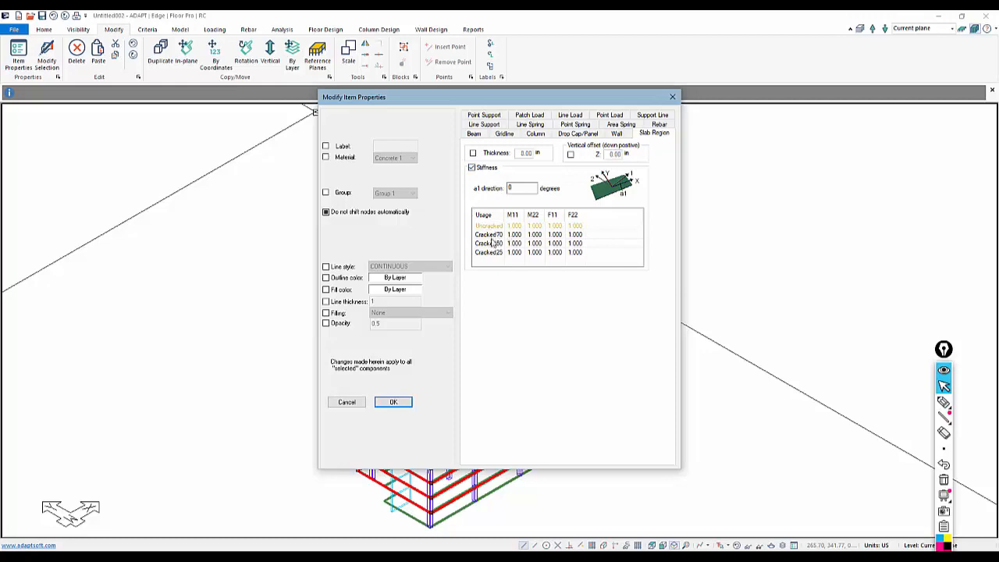
click(346, 402)
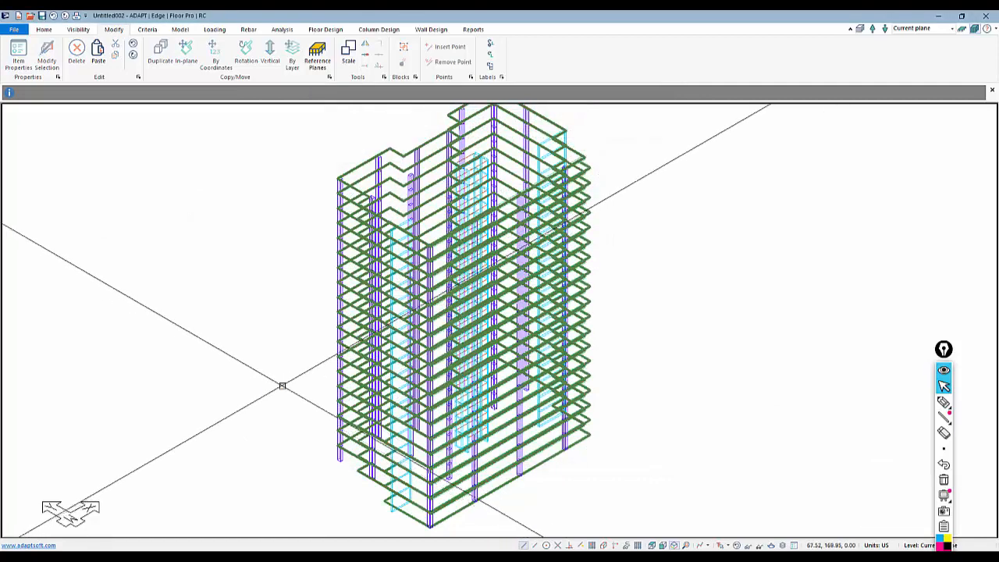
Step: Review the top and bottom release options of a top-level column and close its properties without changes
scroll(282, 386, down, 1)
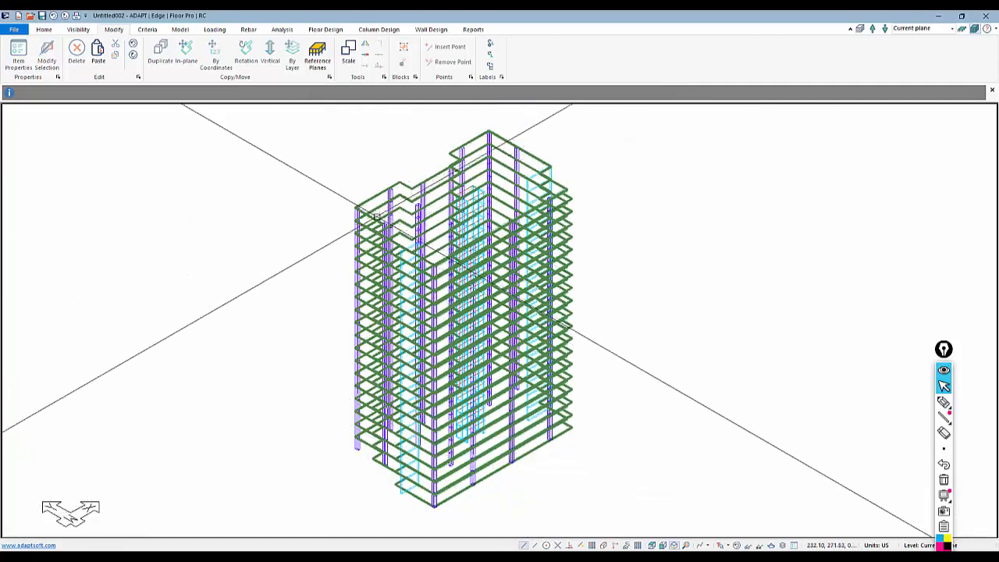
scroll(377, 214, up, 2)
double_click(397, 190)
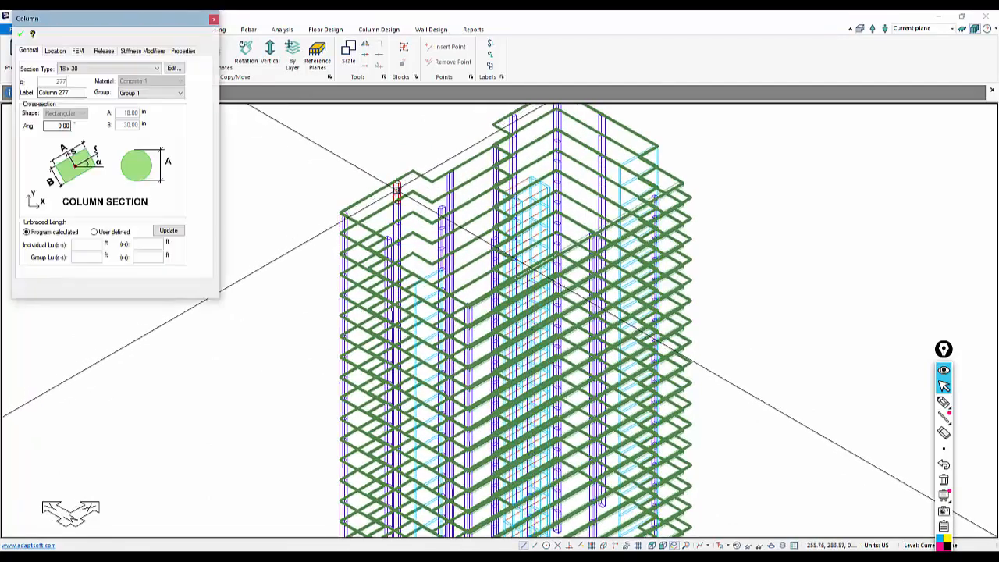
click(104, 50)
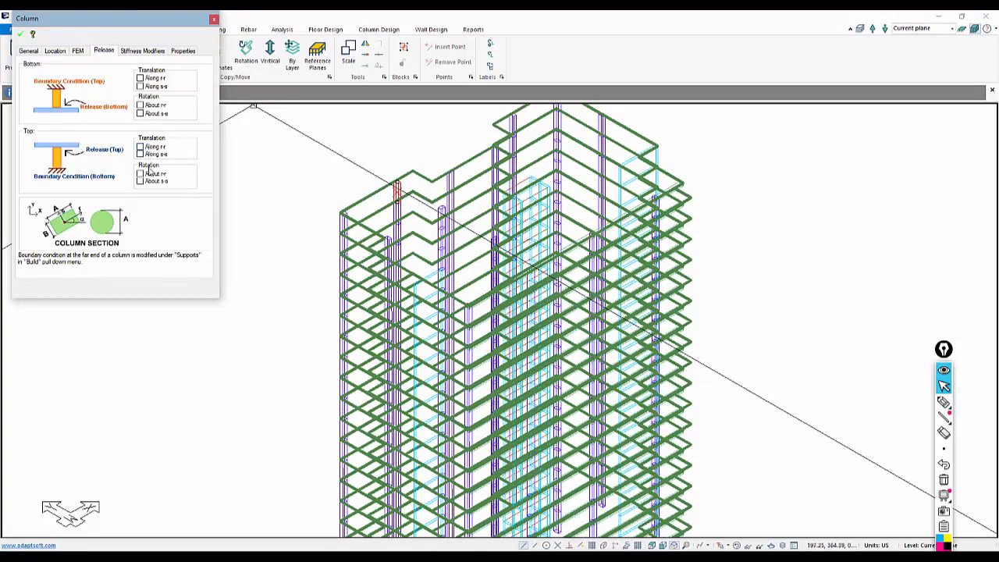
key(Escape)
key(Escape)
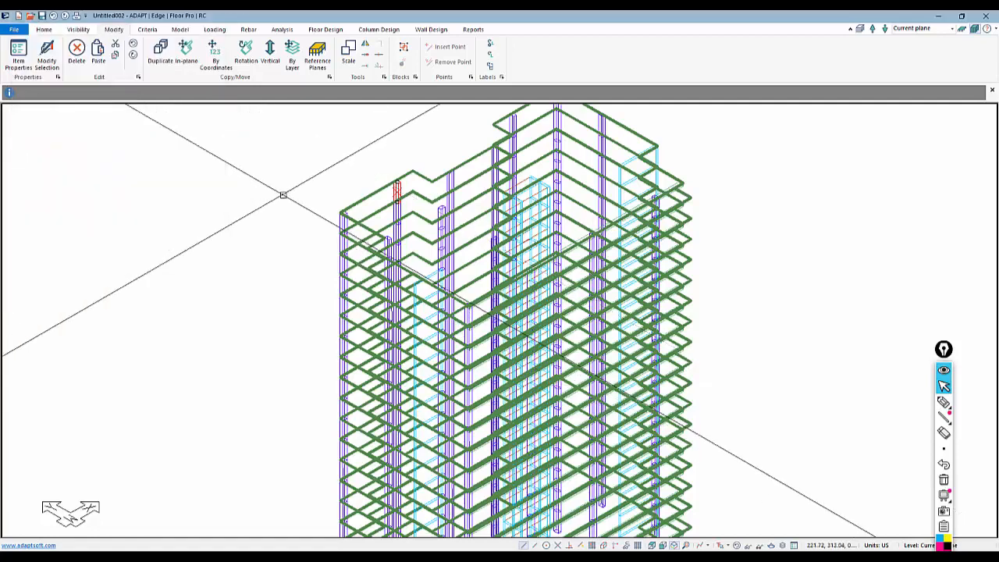
Step: Select all columns of the building by component type and release the selection
scroll(404, 219, down, 3)
scroll(521, 230, down, 1)
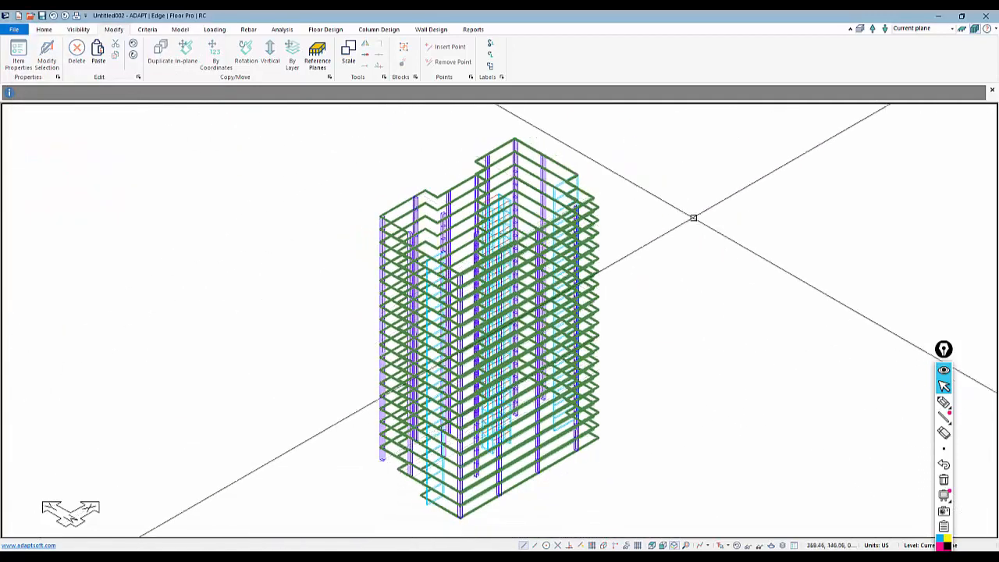
click(44, 29)
click(121, 56)
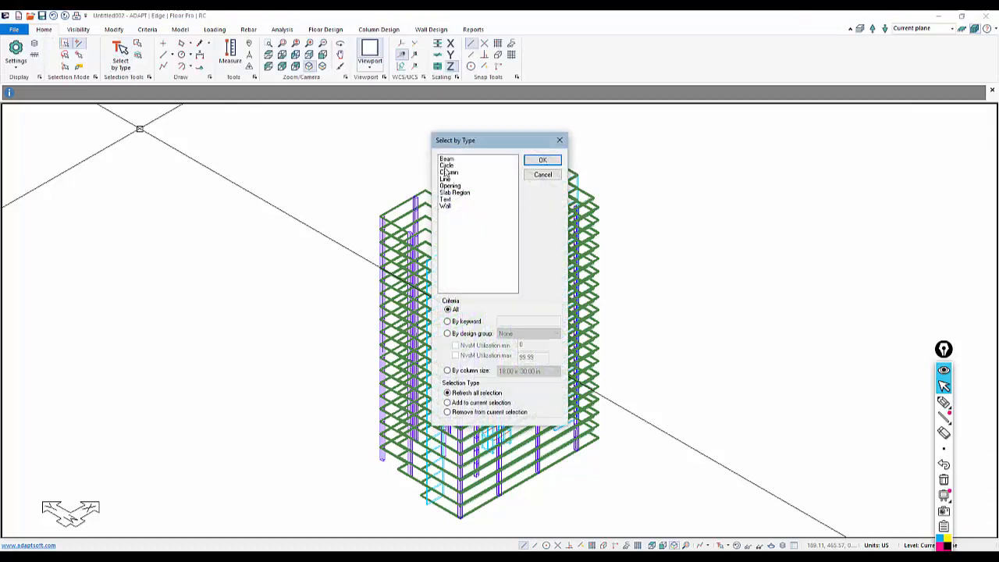
click(449, 172)
click(543, 160)
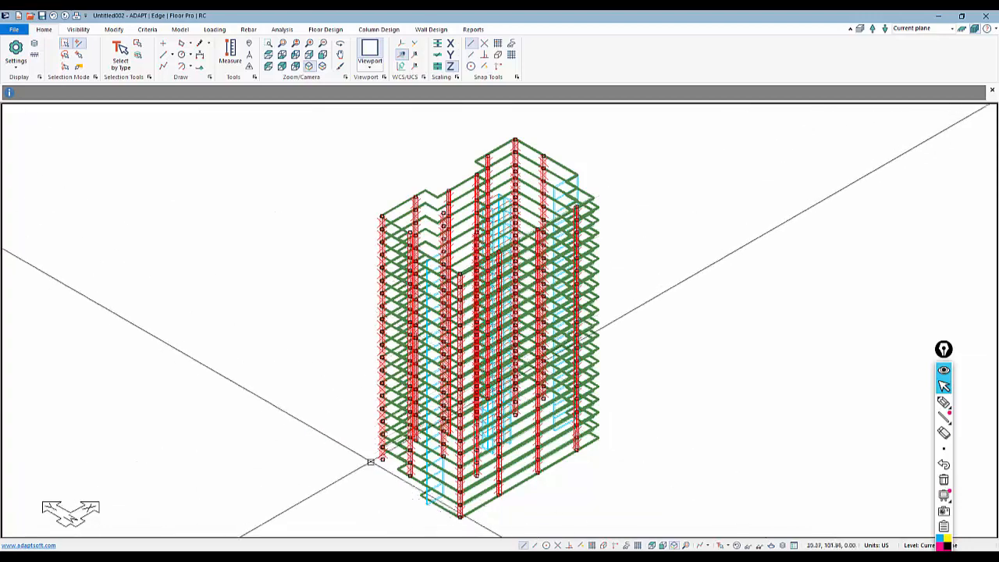
click(692, 439)
mouse_move(944, 403)
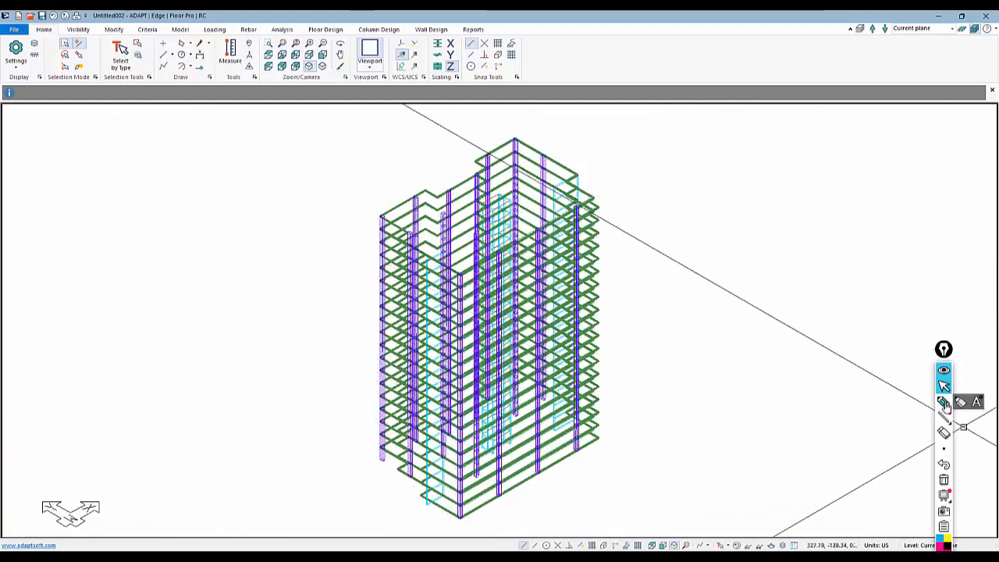
Step: Display only the current level and show its floor plan in top view
scroll(420, 442, up, 10)
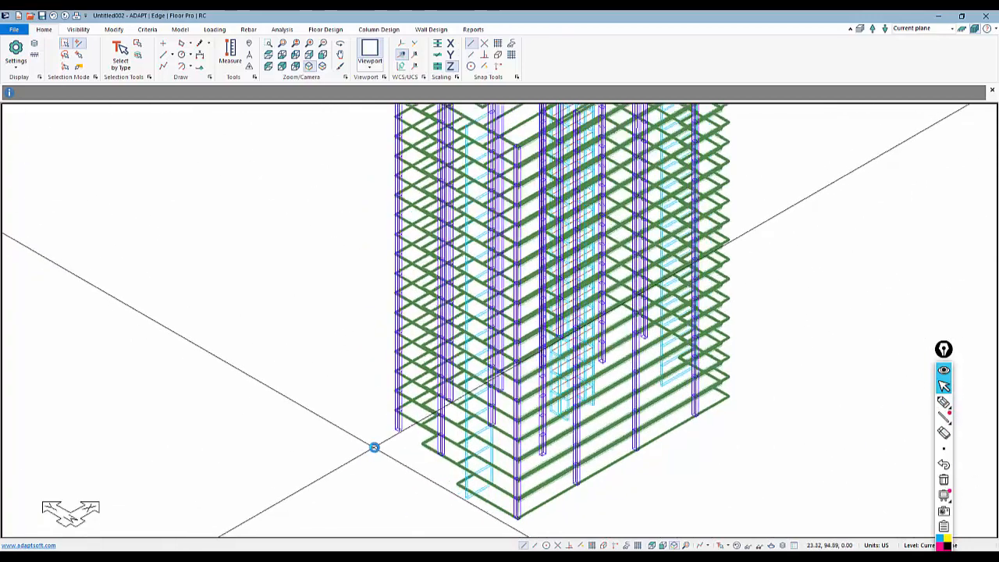
scroll(420, 443, up, 3)
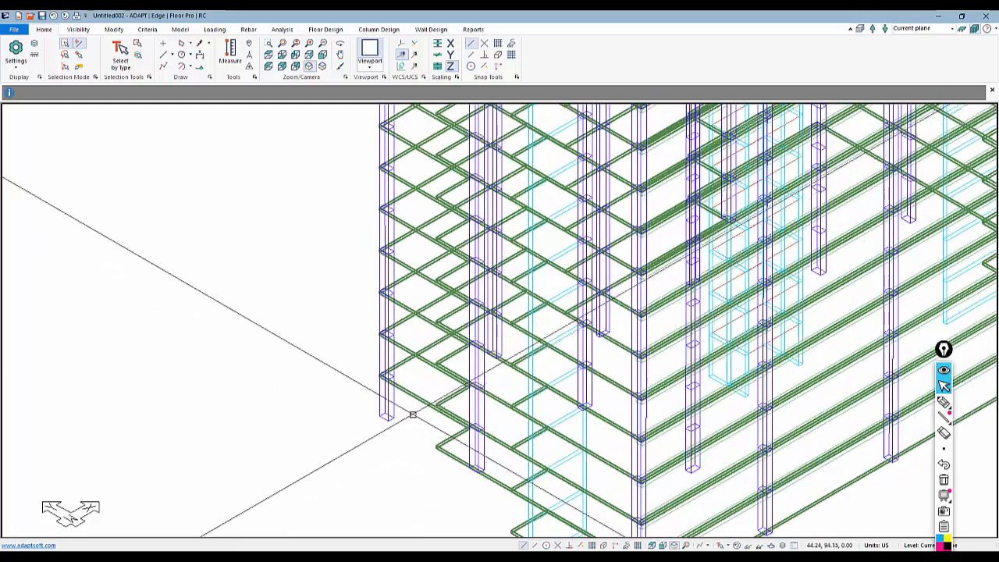
click(965, 30)
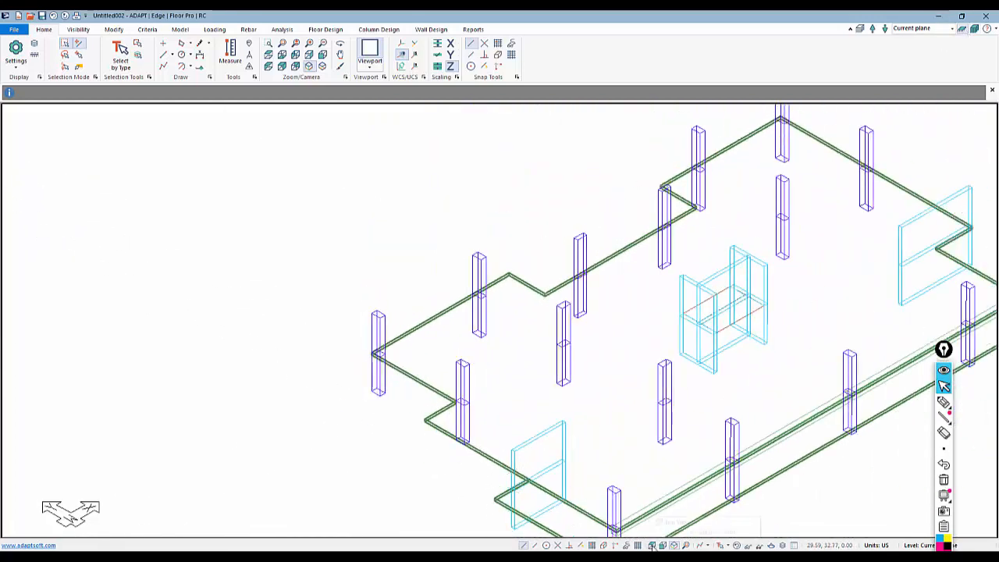
click(652, 545)
scroll(448, 341, down, 2)
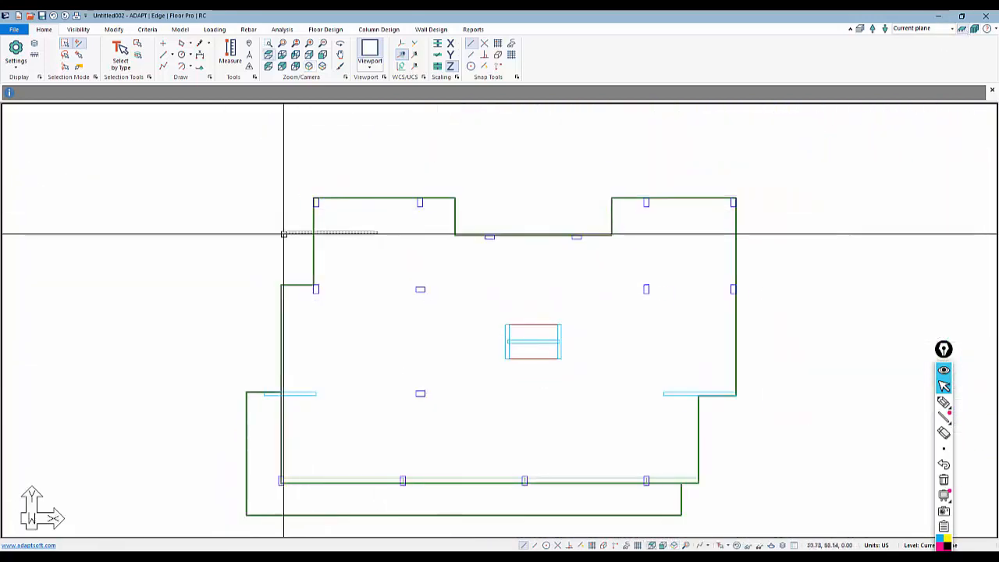
Step: Move the floor slab's upper-left corner vertex along the top edge to a point just before the second column
click(313, 227)
click(314, 198)
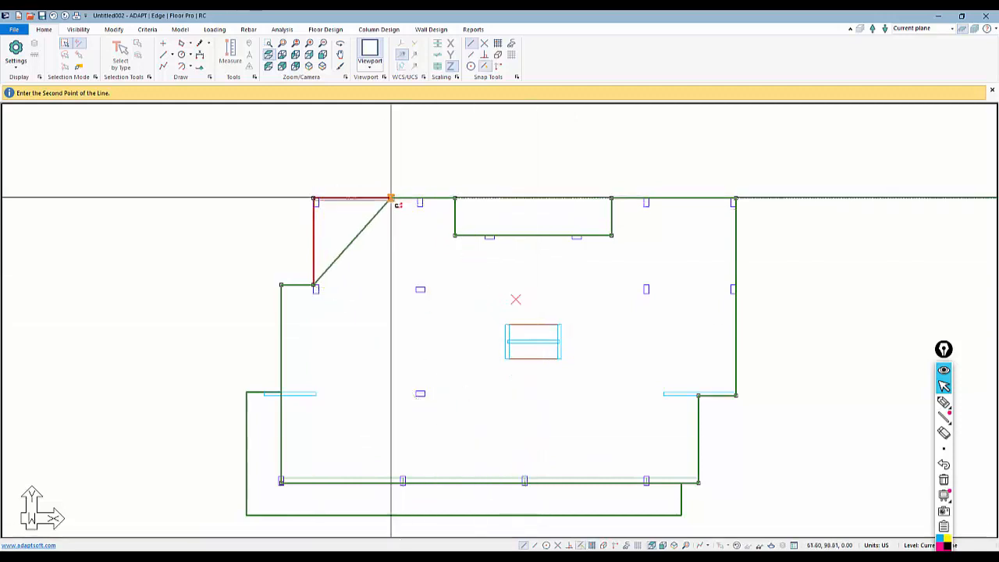
click(391, 198)
Step: Insert a vertex midway on the slab's diagonal edge and move it inward to form a square notch at the upper-left corner
click(347, 245)
right_click(348, 246)
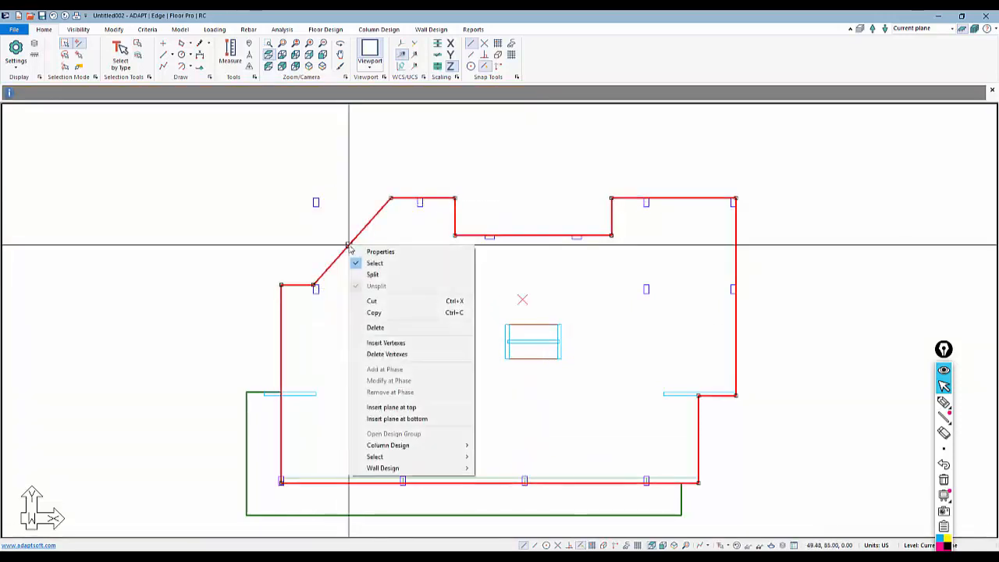
click(393, 355)
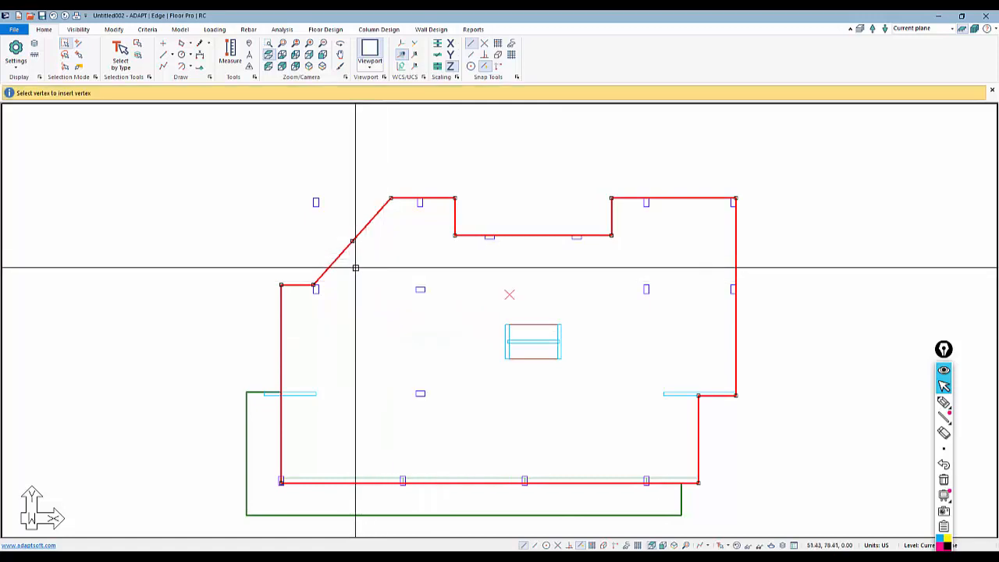
click(346, 245)
click(352, 240)
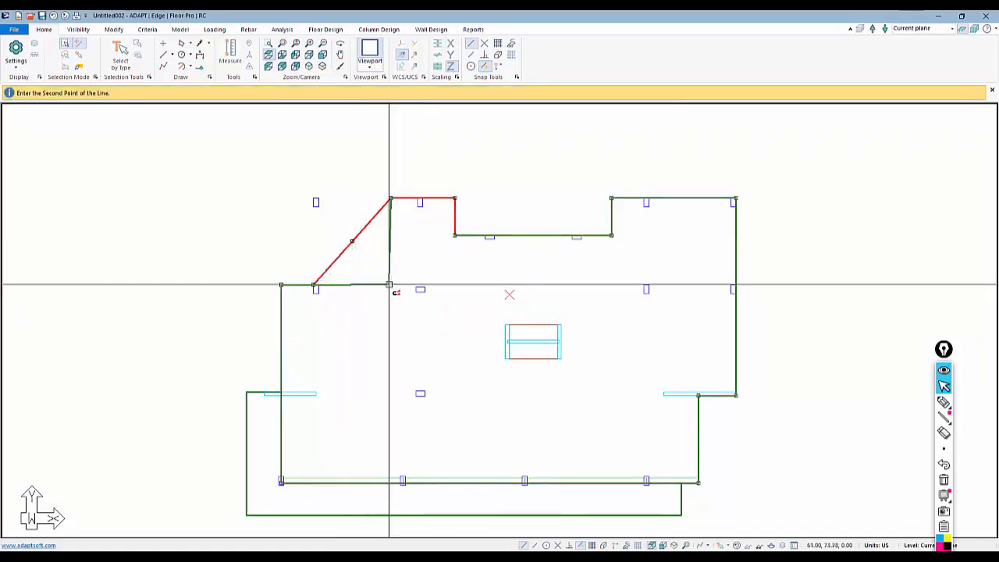
click(390, 284)
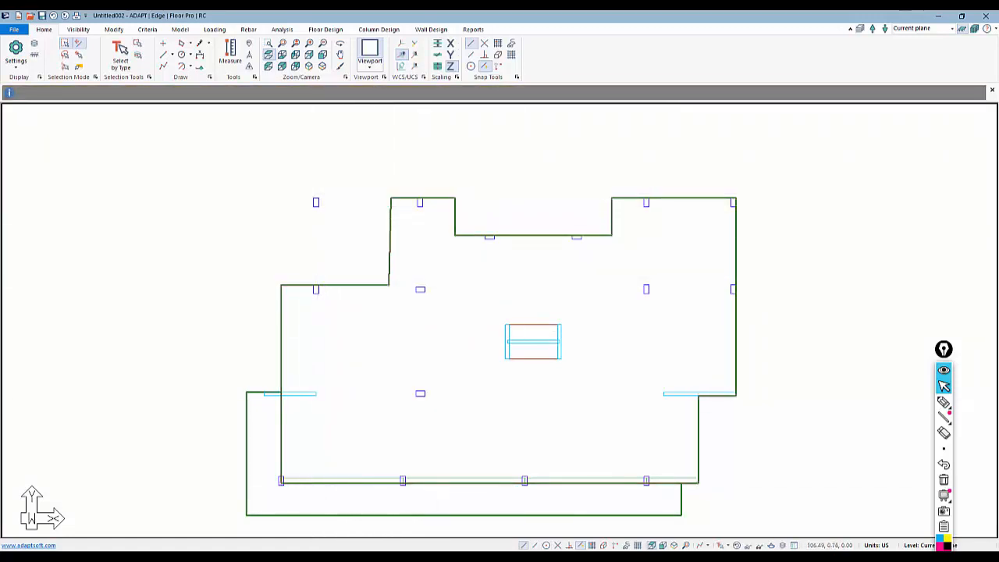
Step: Show all levels in isometric view and inspect the notched corner and its column in the rendered solid model
click(674, 546)
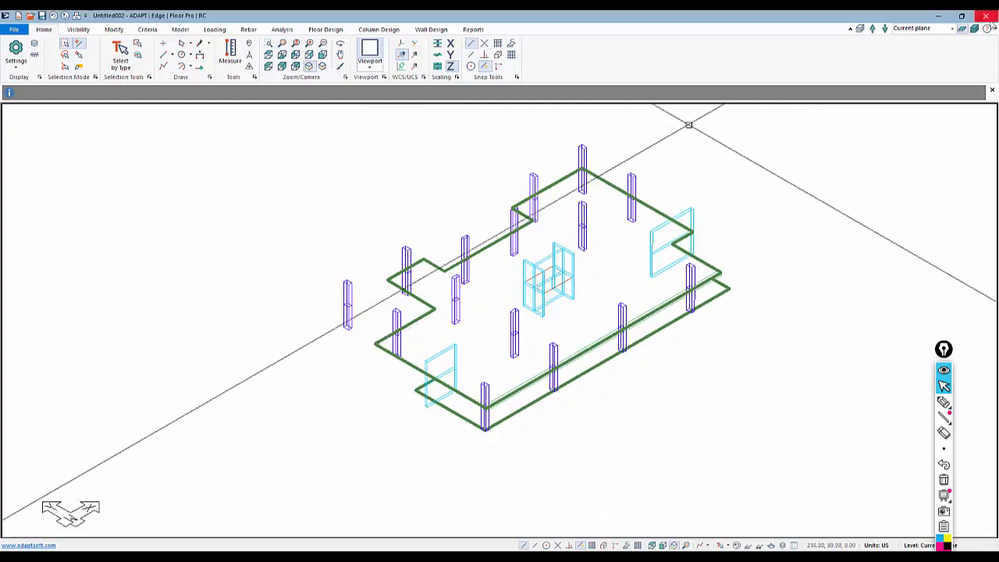
click(973, 29)
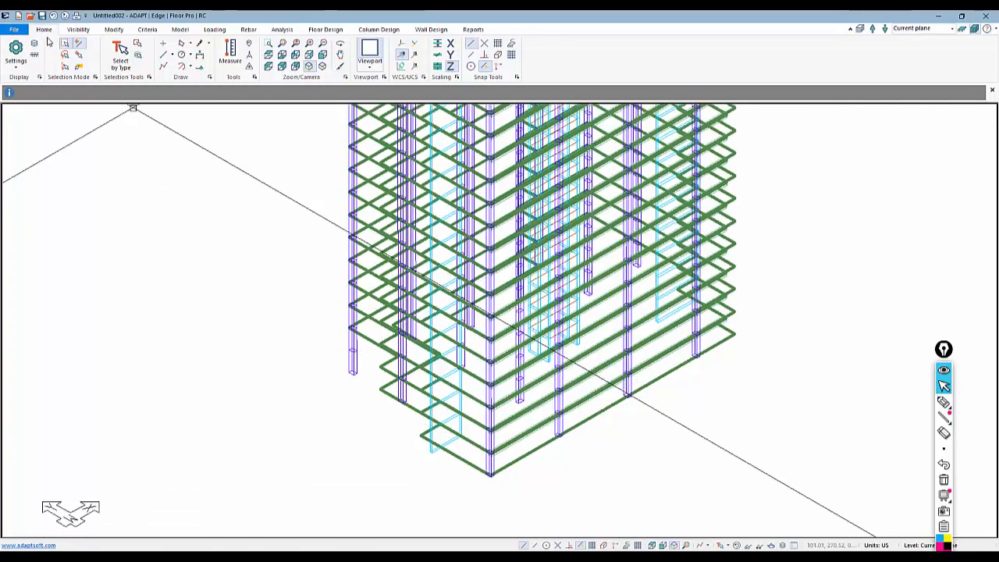
click(78, 30)
click(130, 51)
drag(252, 321, 419, 542)
scroll(355, 326, up, 3)
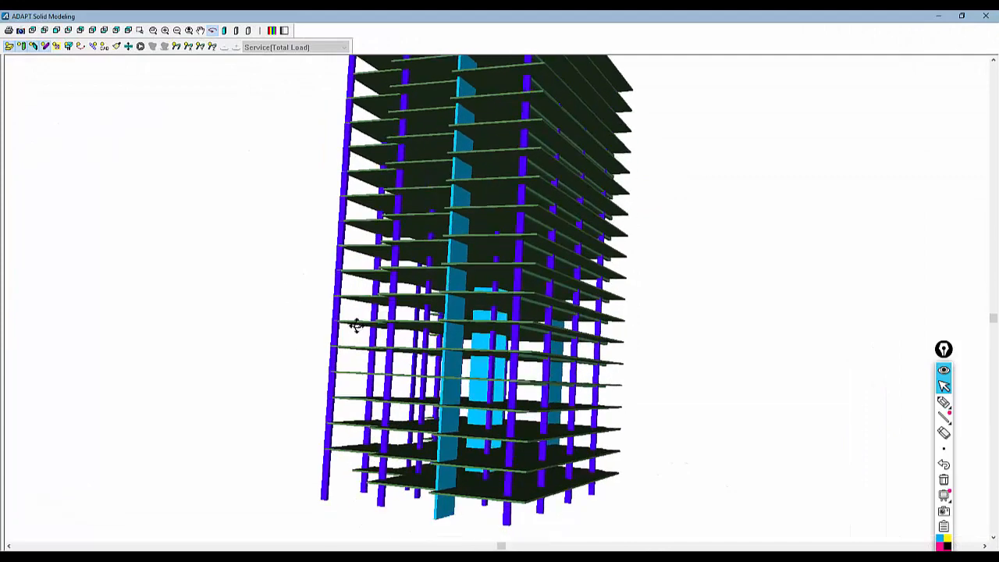
drag(355, 326, 321, 416)
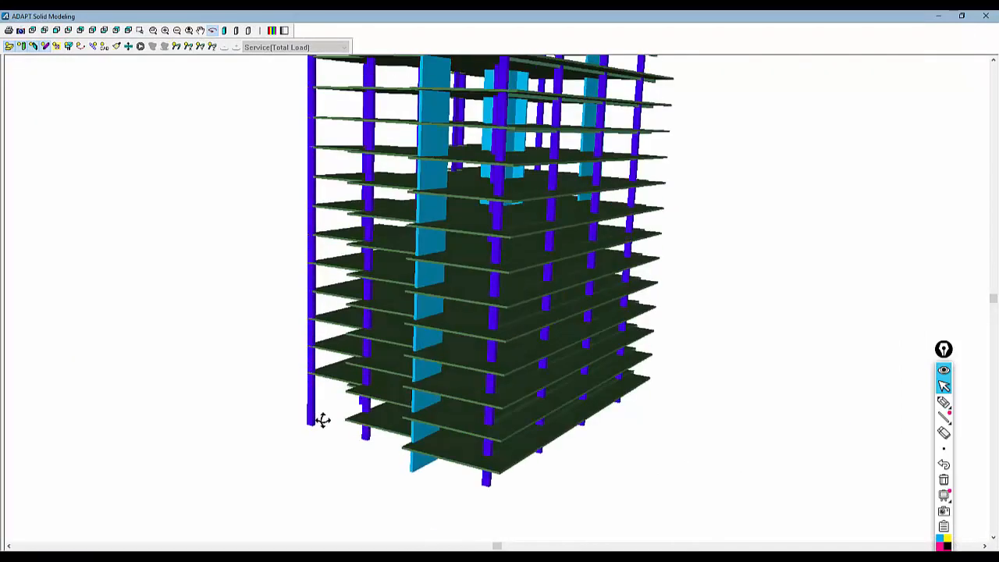
click(985, 15)
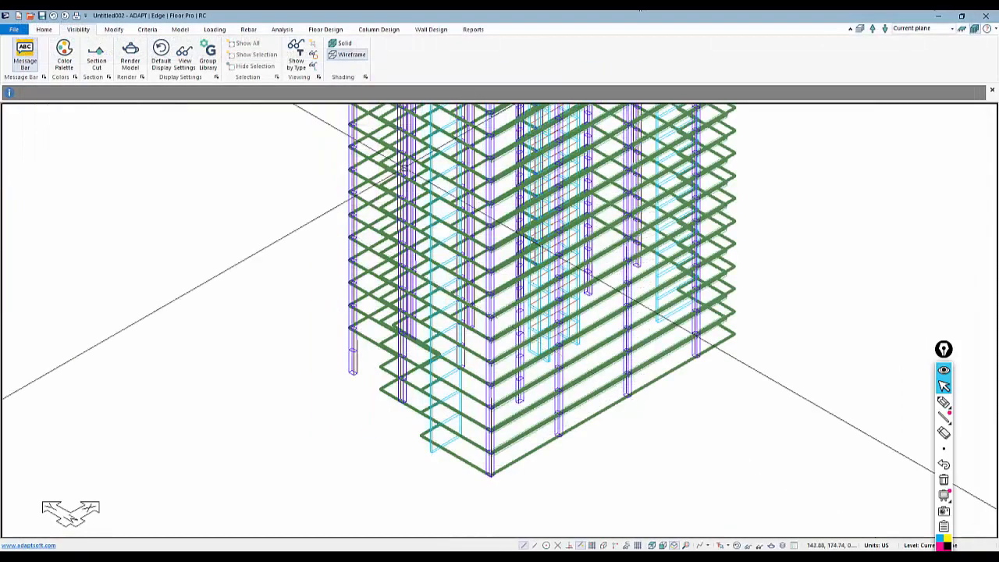
Step: Select all columns by type and release their rotation about r-r and s-s at both top and bottom
click(44, 29)
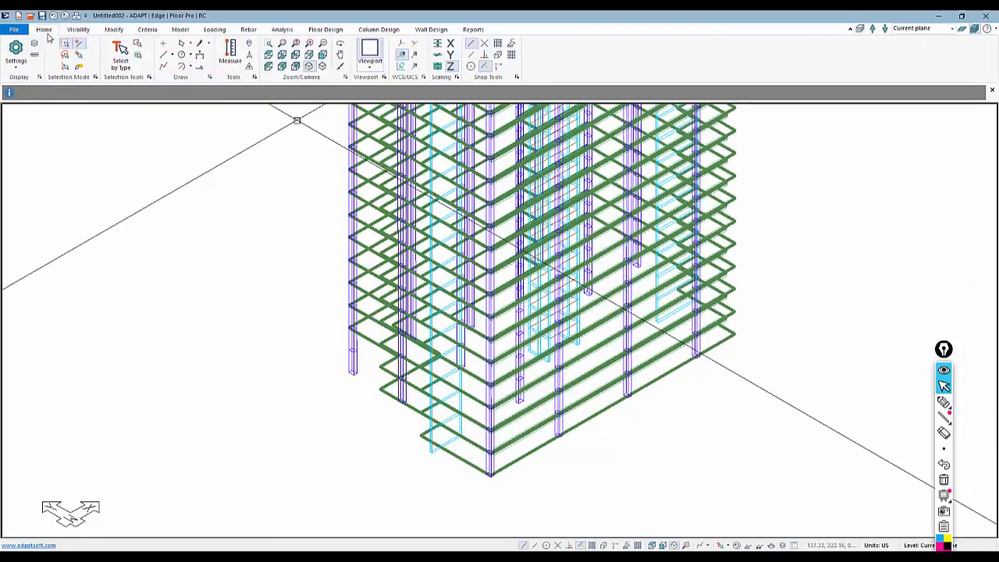
click(131, 66)
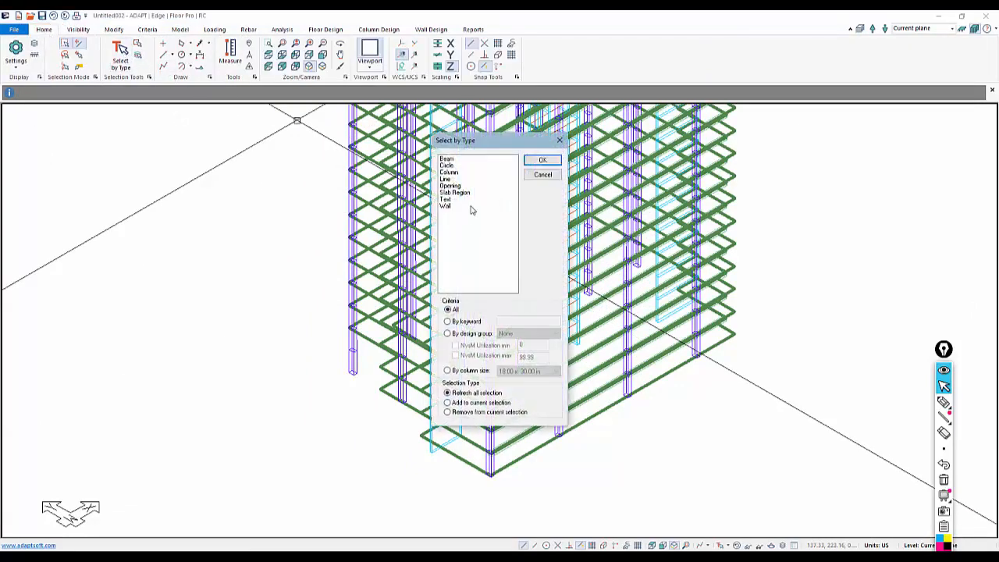
click(451, 171)
click(543, 160)
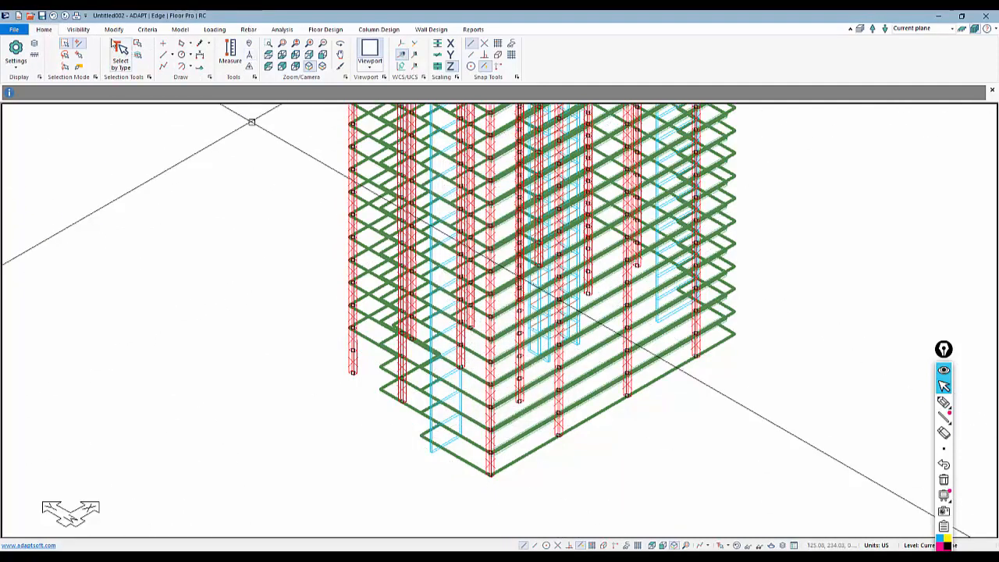
click(114, 29)
click(47, 56)
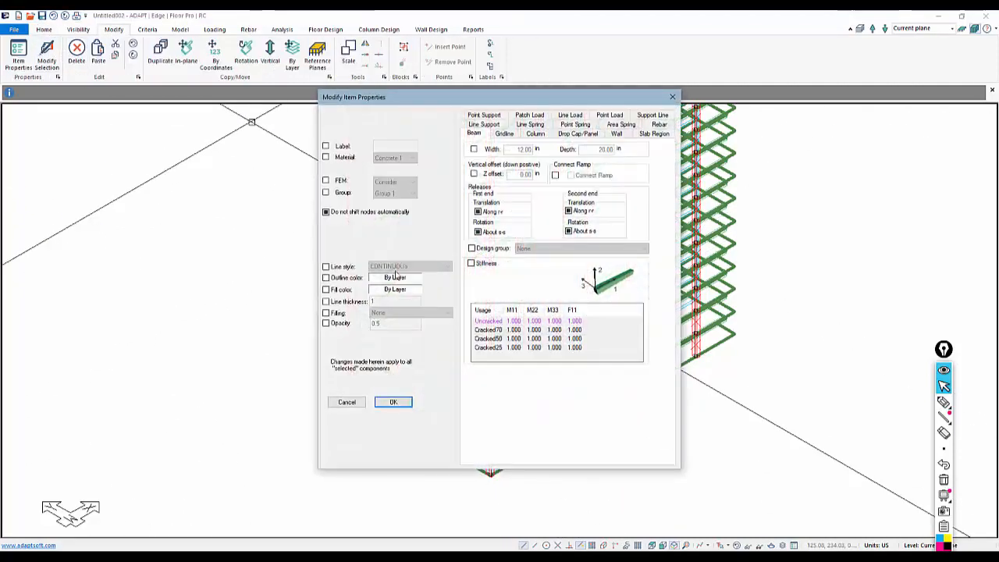
click(538, 135)
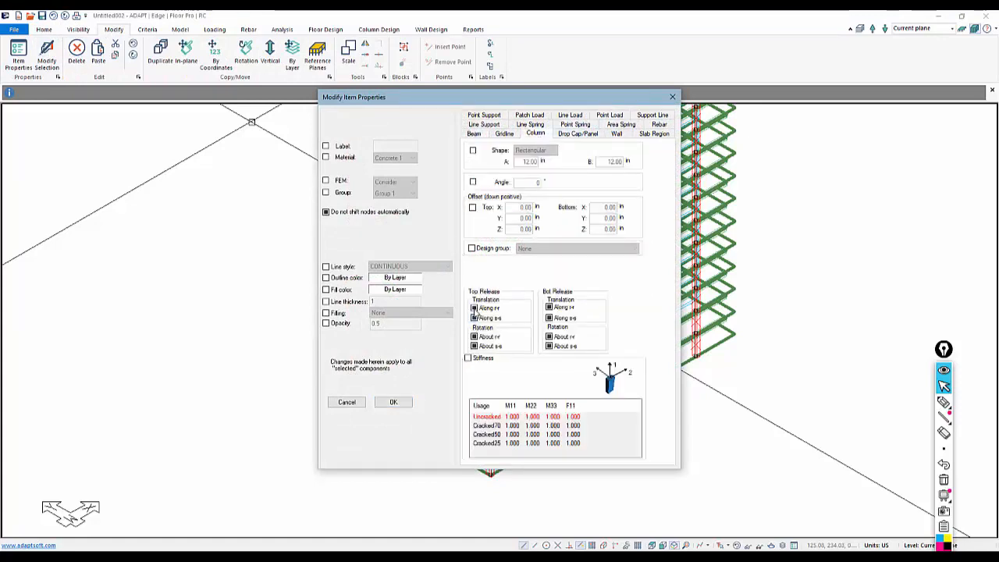
click(474, 337)
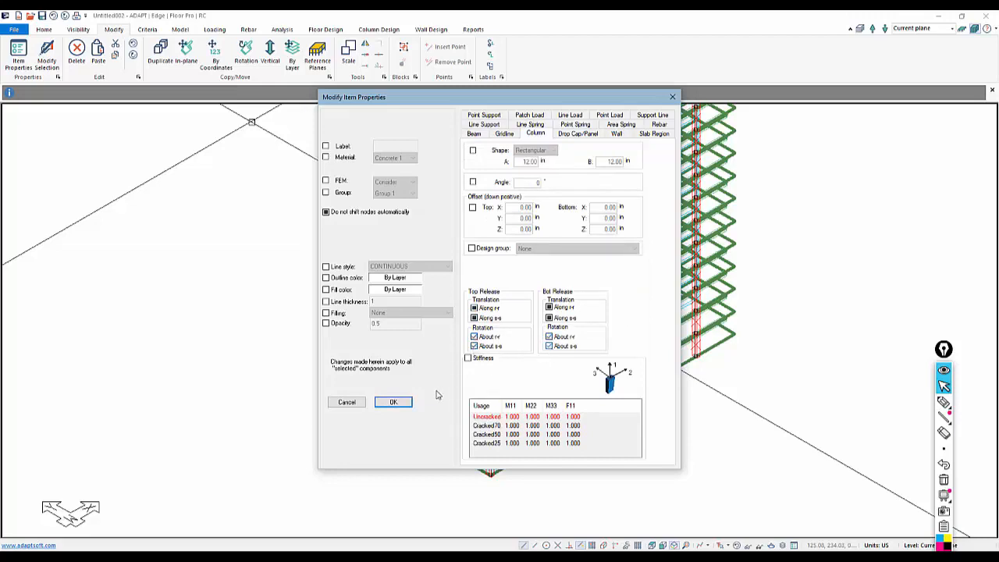
click(393, 402)
scroll(343, 352, up, 3)
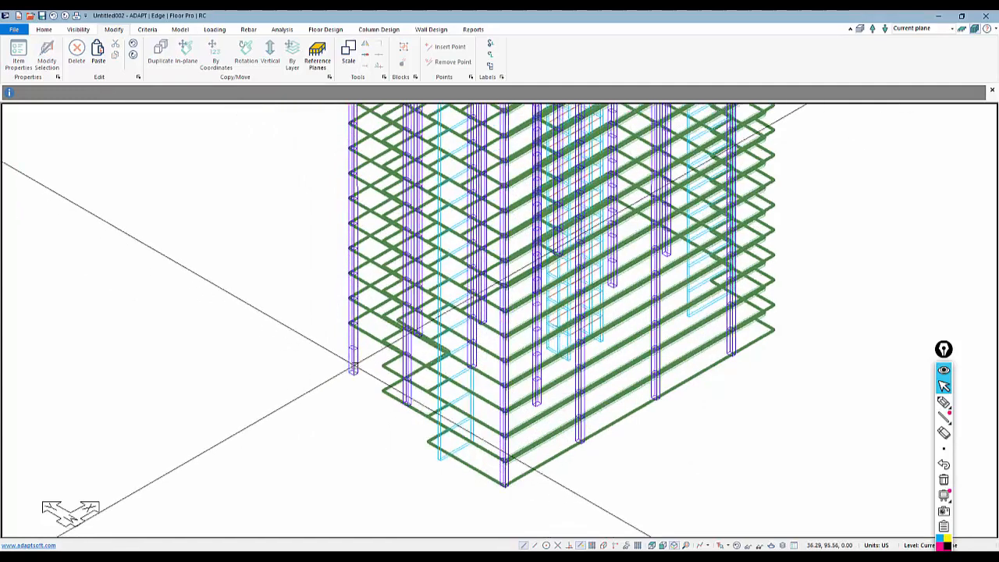
click(944, 401)
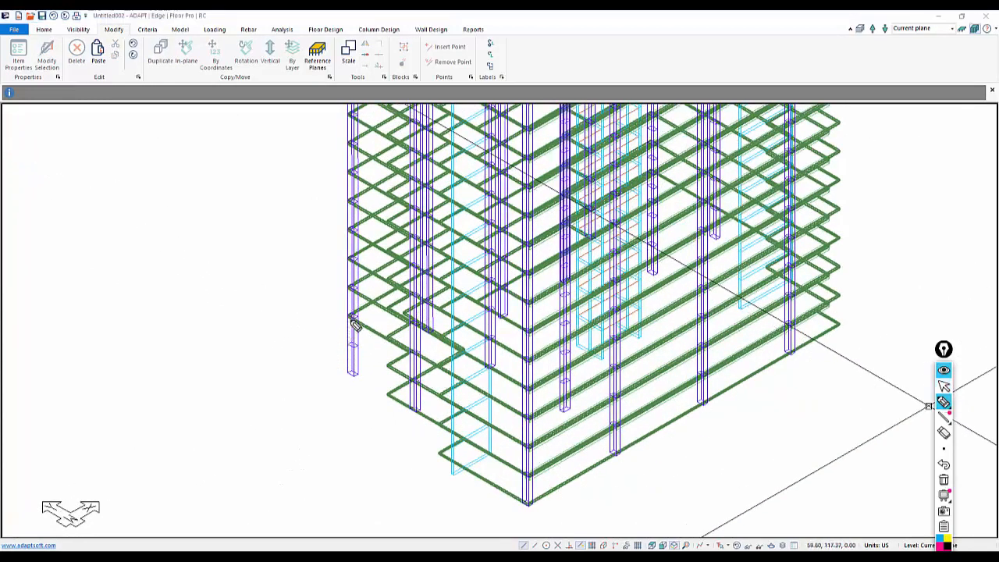
mouse_move(351, 318)
mouse_down()
mouse_move(337, 341)
mouse_move(361, 381)
mouse_up()
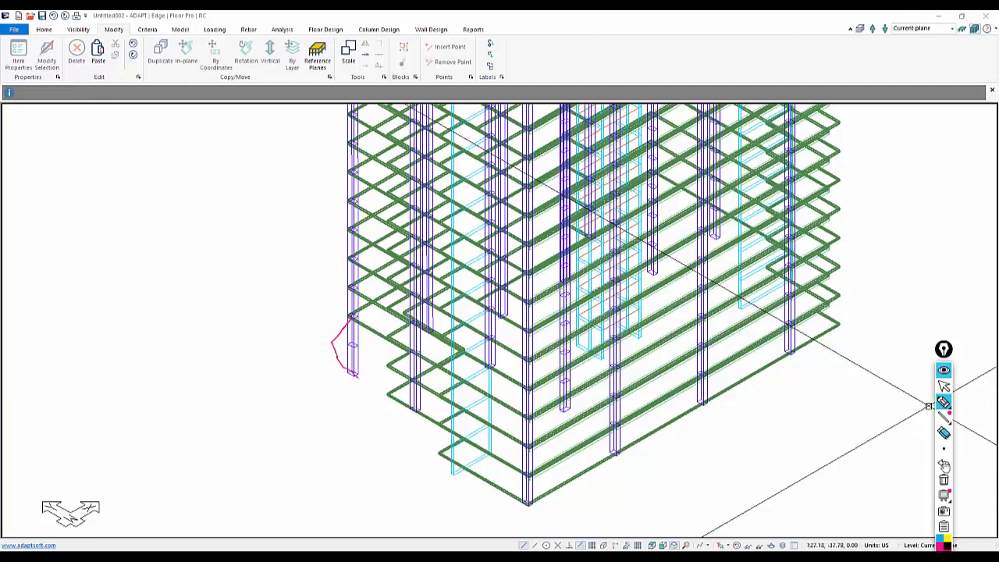
click(943, 479)
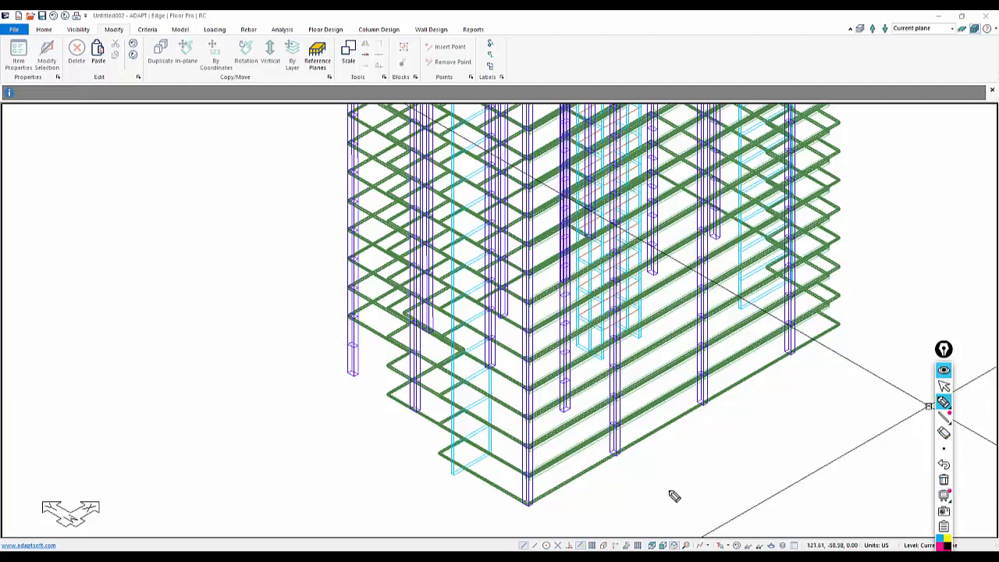
click(943, 385)
Step: Check the top and bottom release settings of the notched corner's column segment directly below the lowest slab it meets
scroll(357, 359, up, 1)
scroll(358, 359, up, 1)
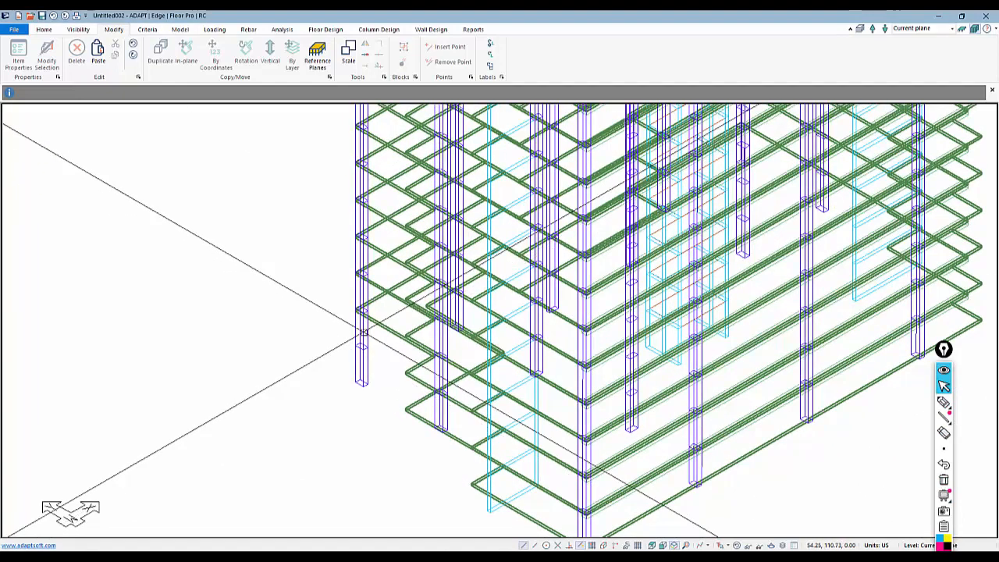
double_click(361, 333)
click(103, 51)
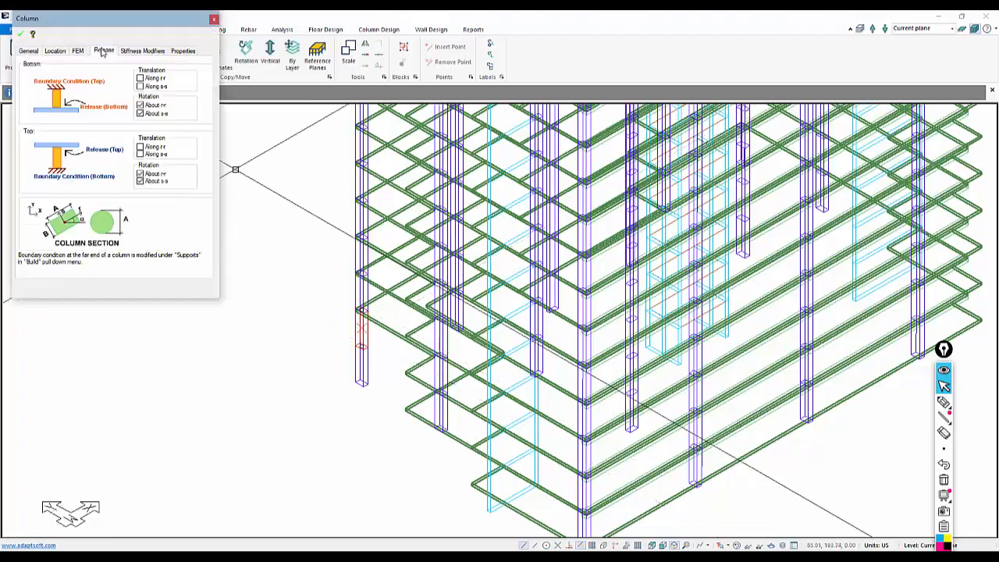
click(140, 104)
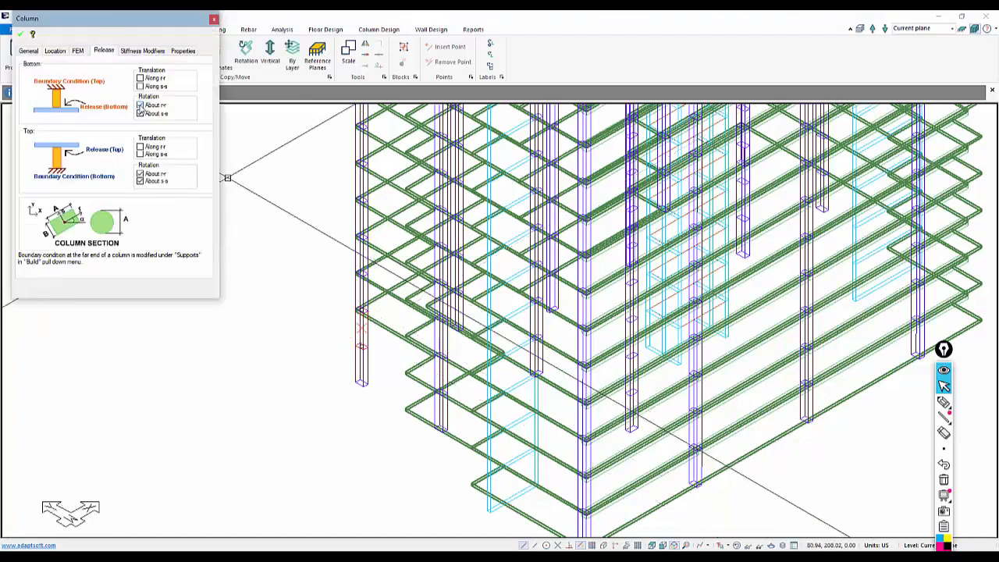
click(21, 34)
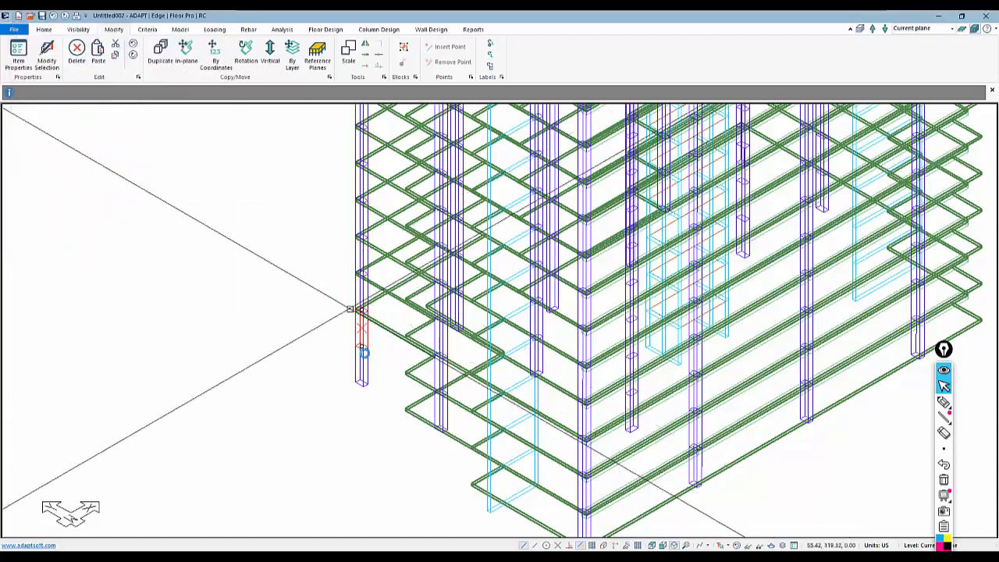
Step: Check the FEM and release settings of the lowest segment of the notched corner's column and close its properties
double_click(358, 373)
click(78, 51)
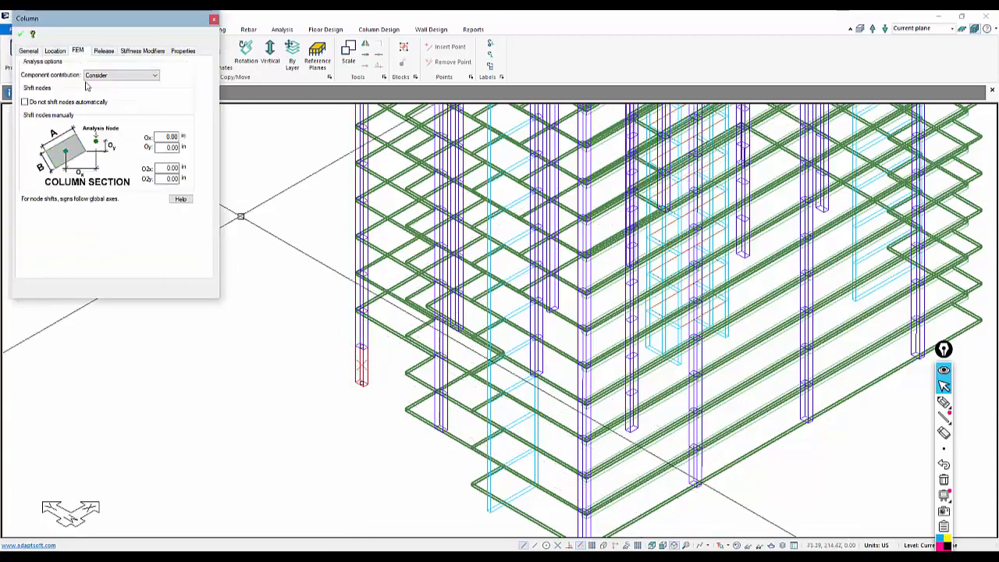
click(107, 51)
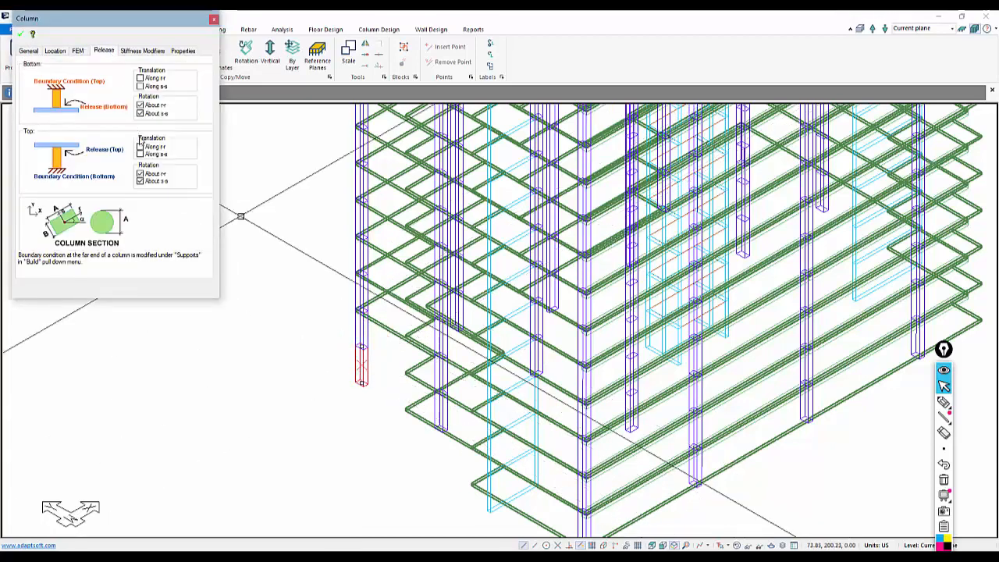
click(22, 35)
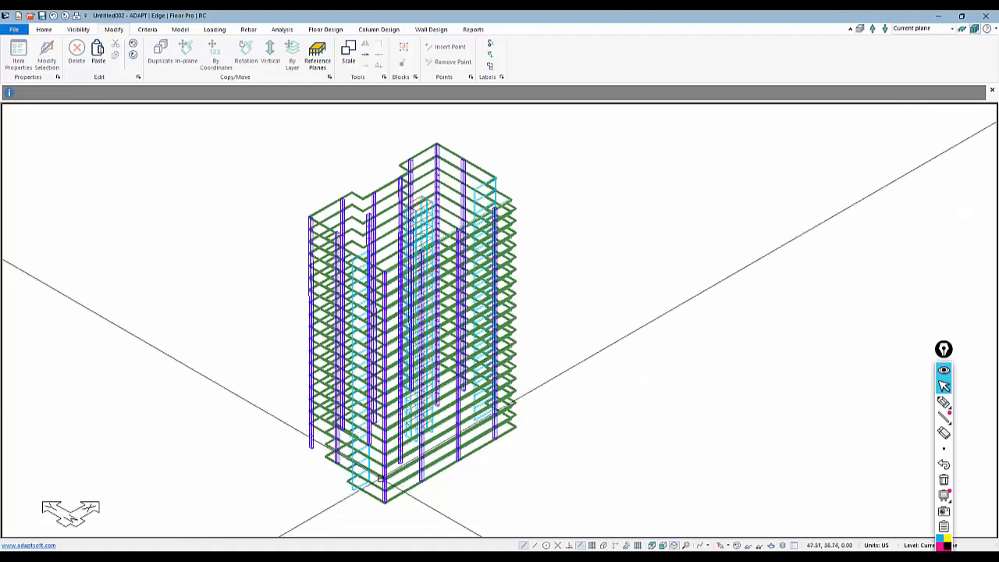
Step: Save a copy of the model as usage2019 in the Youtube Video Models folder
click(15, 29)
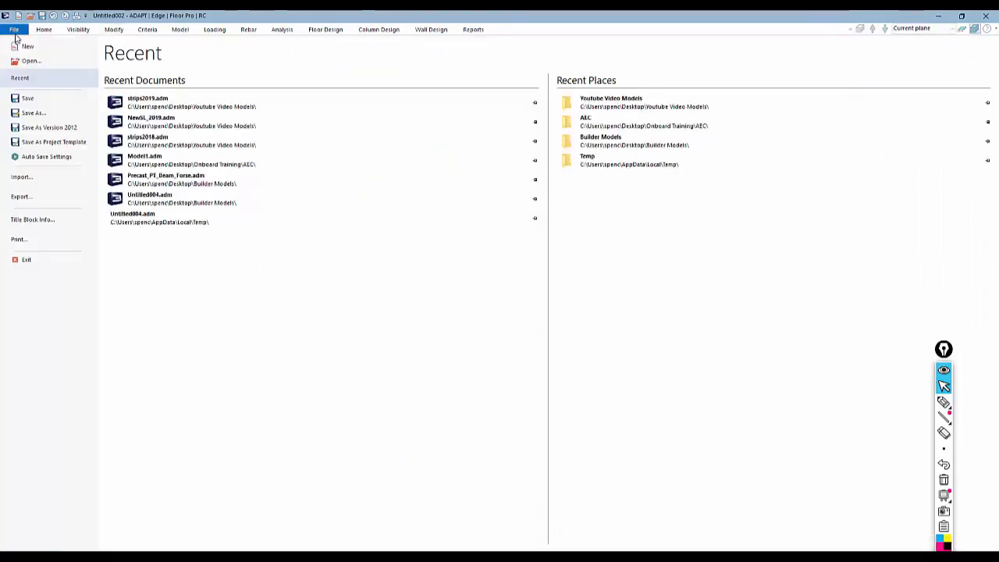
click(31, 112)
scroll(70, 99, up, 3)
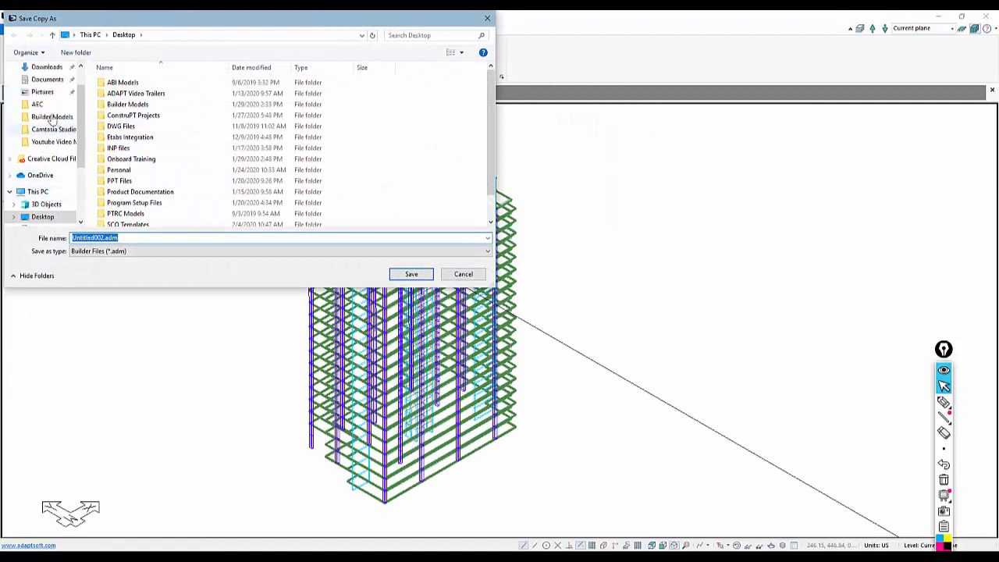
click(48, 141)
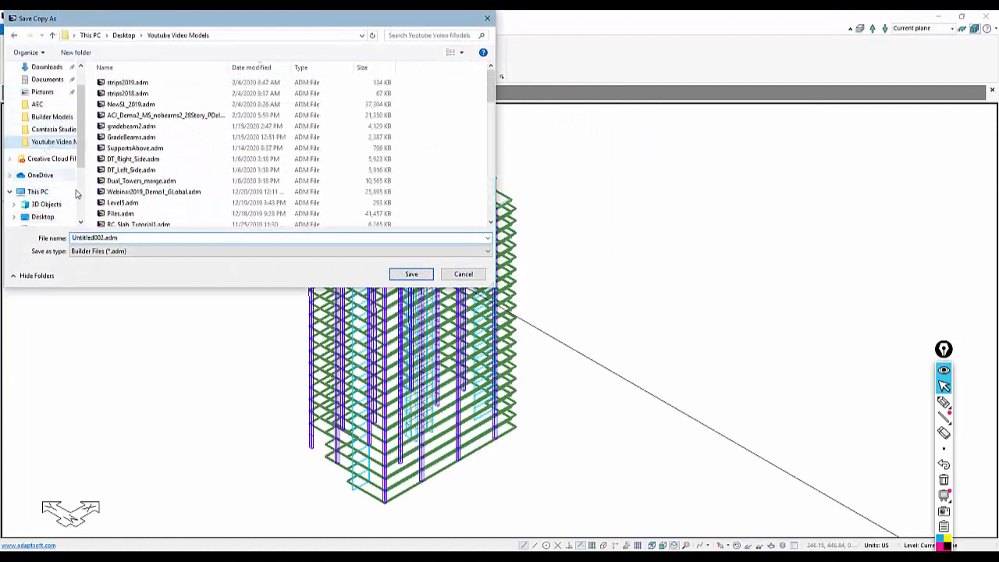
triple_click(168, 238)
text(usage)
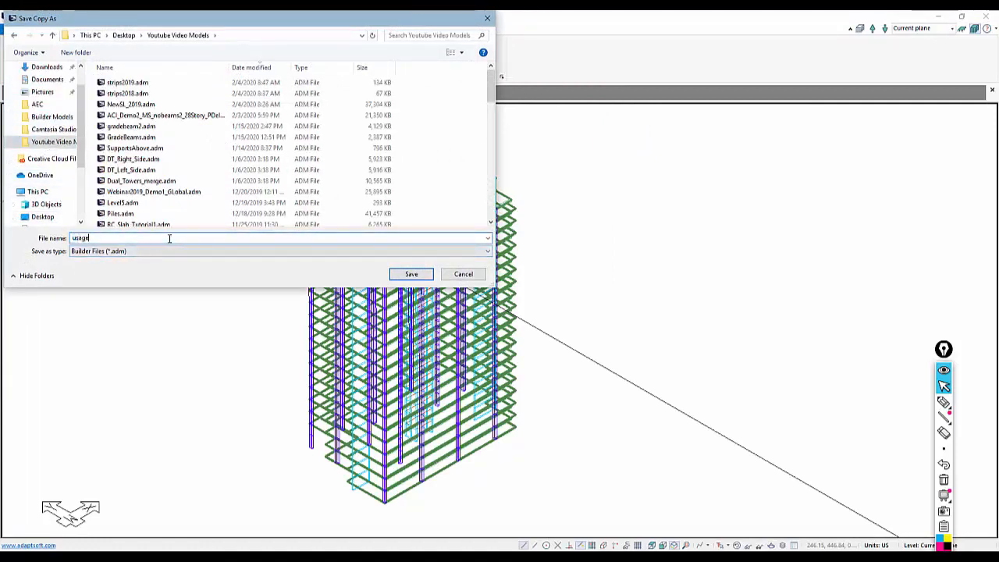
text(2019)
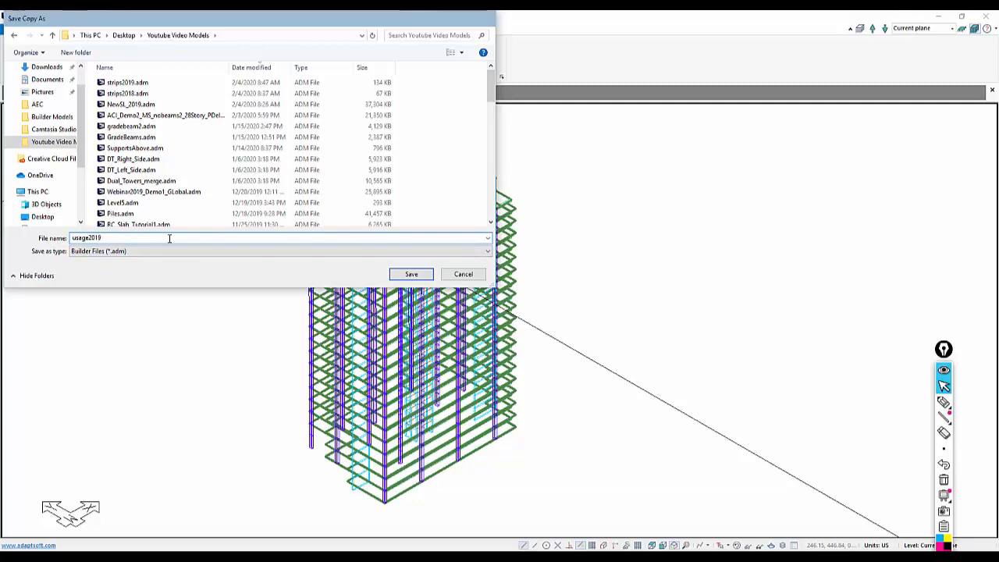
key(Return)
Step: Create an ASCE 7-10 seismic load case EQX with a direction of 0 degrees and 5% eccentricity
middle_drag(169, 238, 329, 104)
click(224, 32)
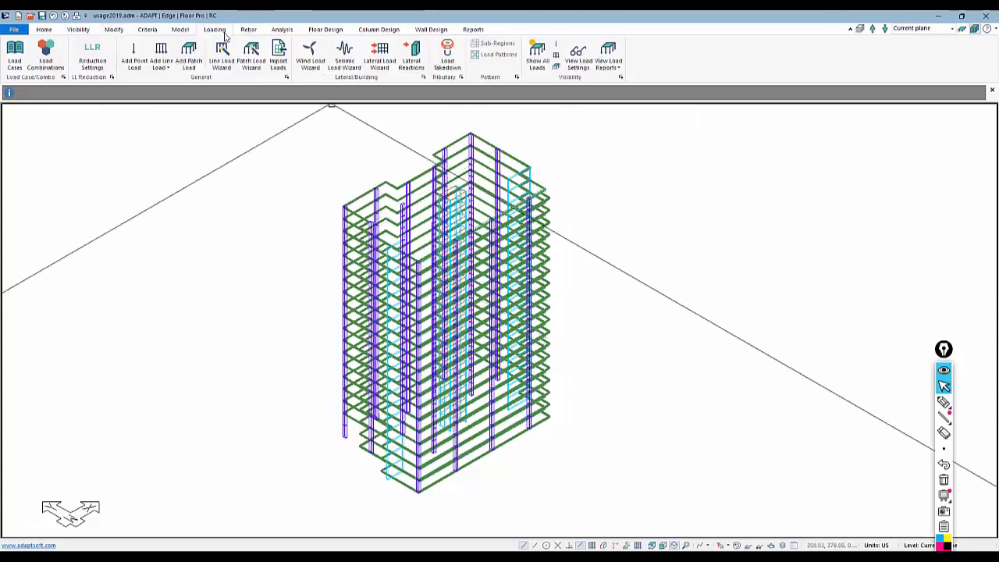
click(359, 62)
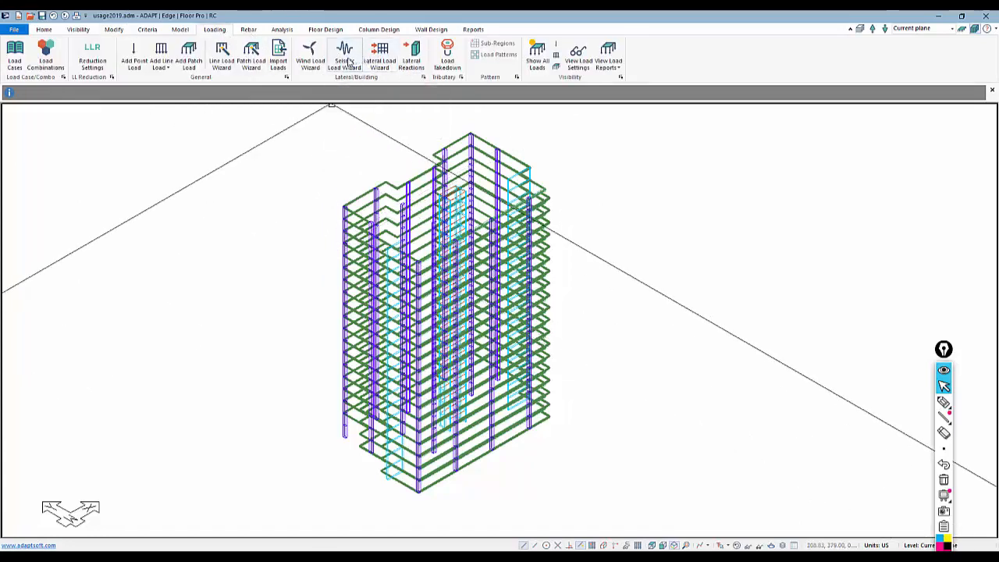
click(392, 204)
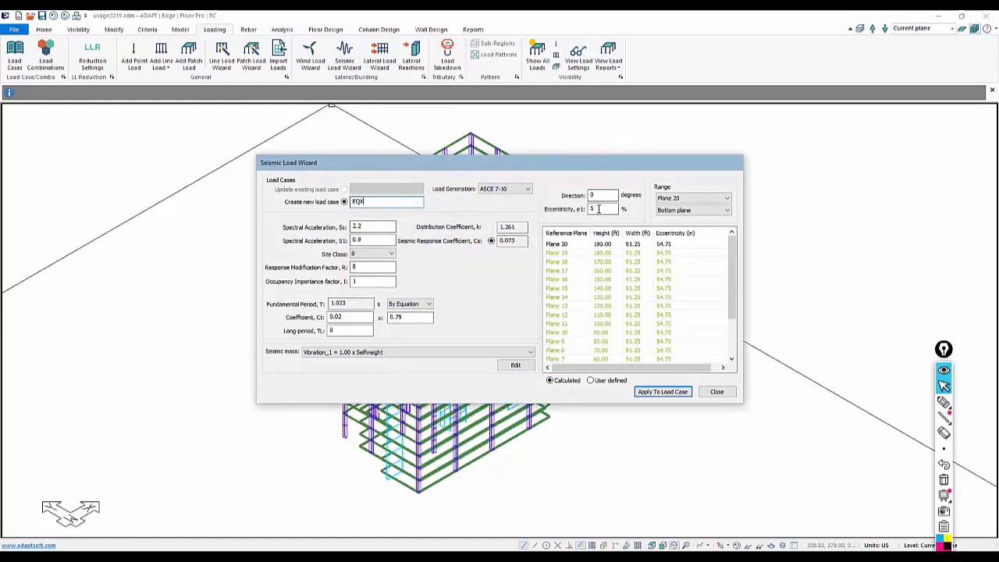
drag(599, 208, 583, 213)
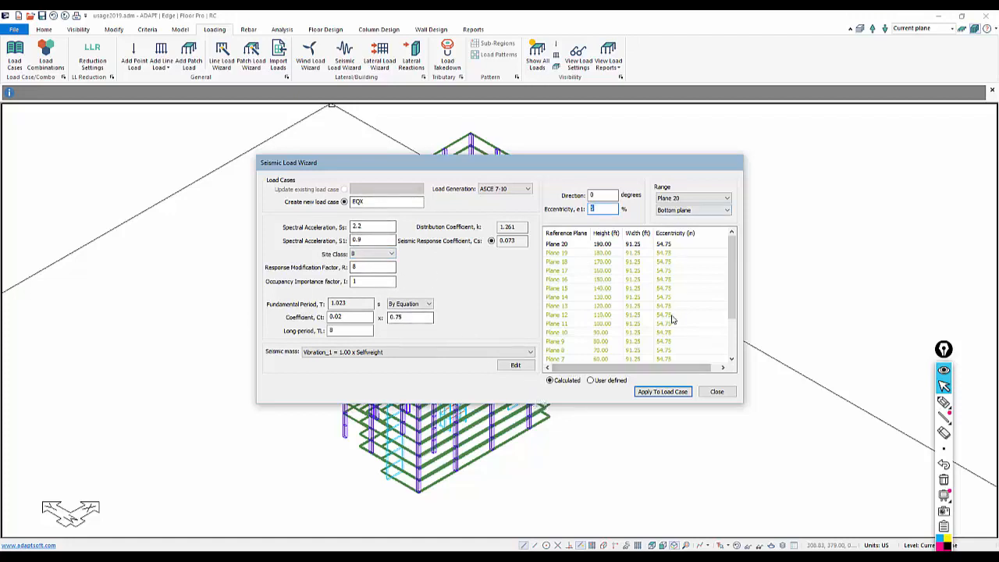
click(666, 394)
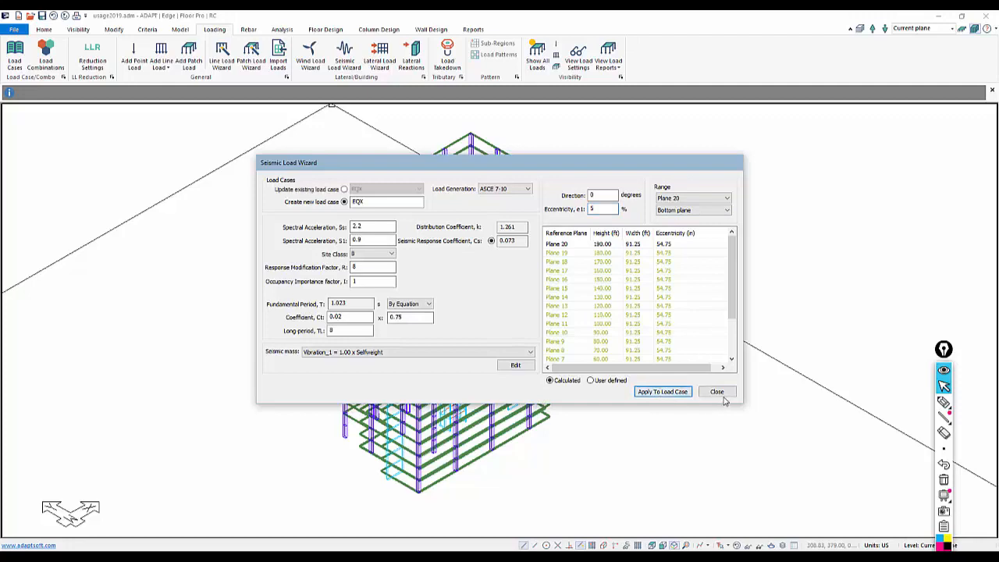
click(716, 391)
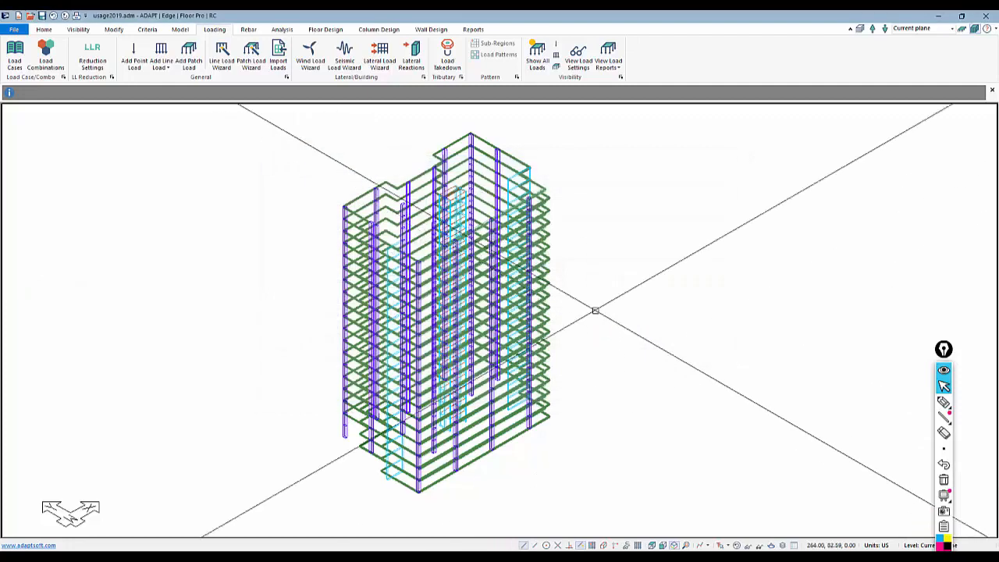
Step: Add a load combination named SeismicX with the SERVICE SUSTAINED LOAD analysis/design option
click(45, 58)
click(280, 224)
click(380, 289)
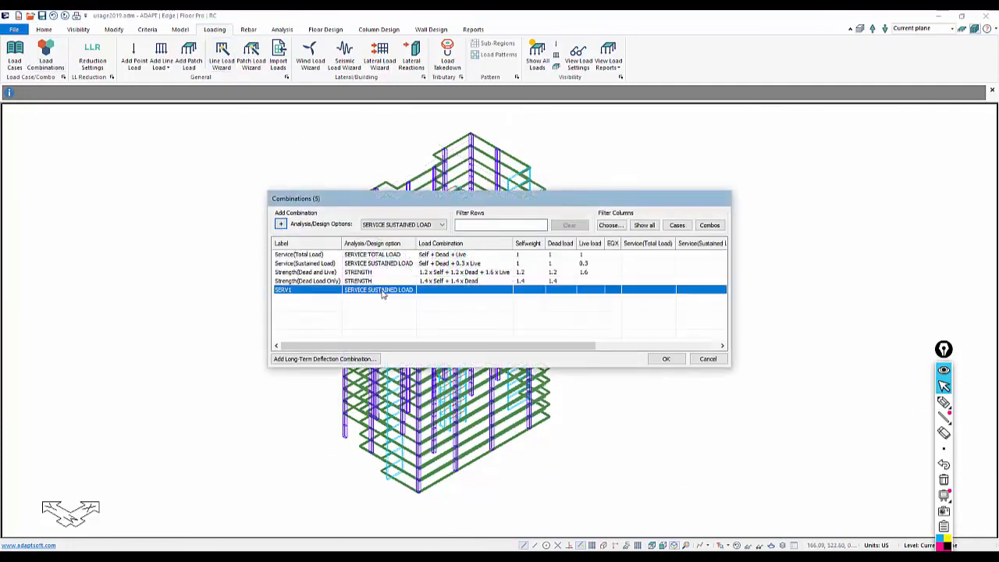
click(388, 290)
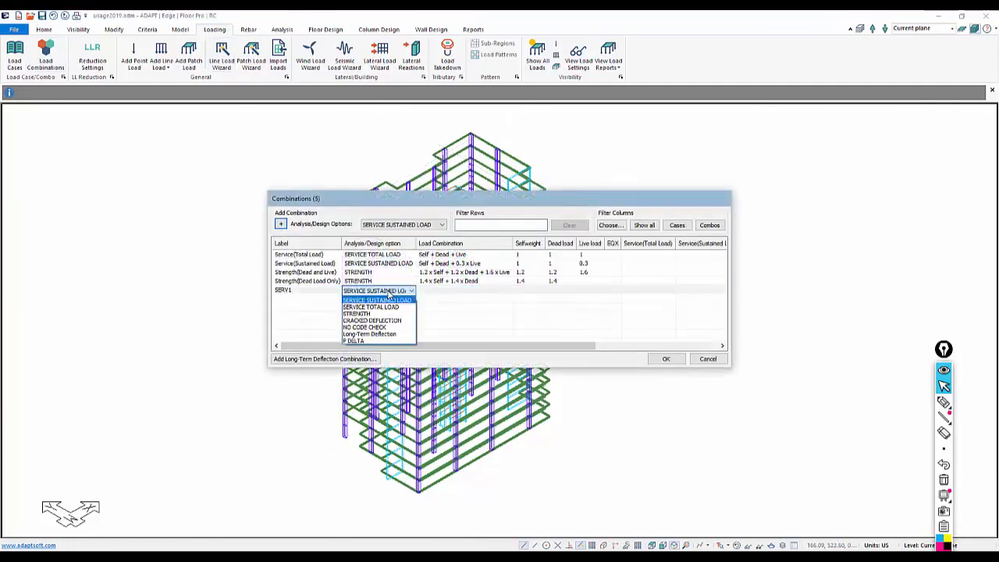
click(367, 300)
click(292, 291)
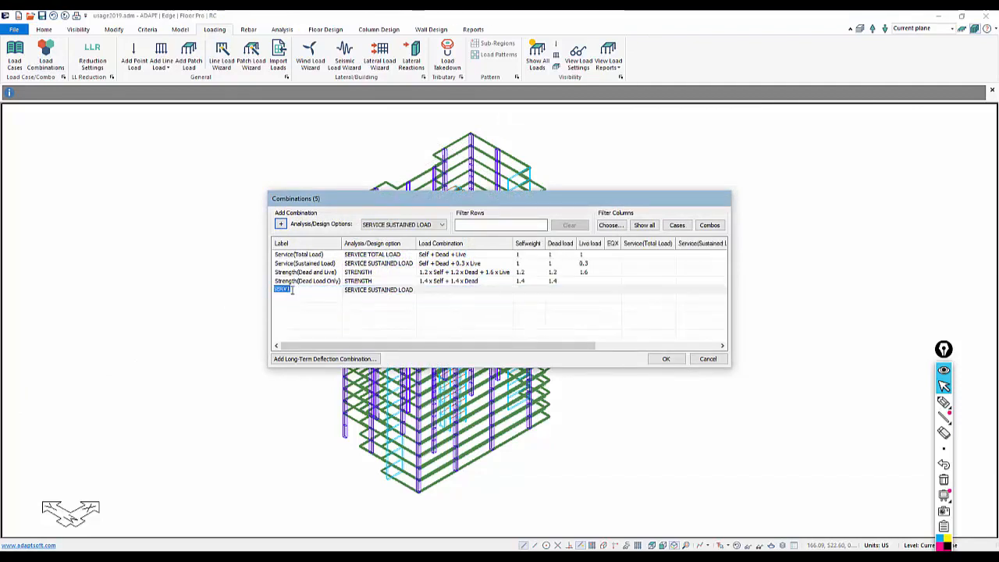
text(SeismicX)
click(341, 336)
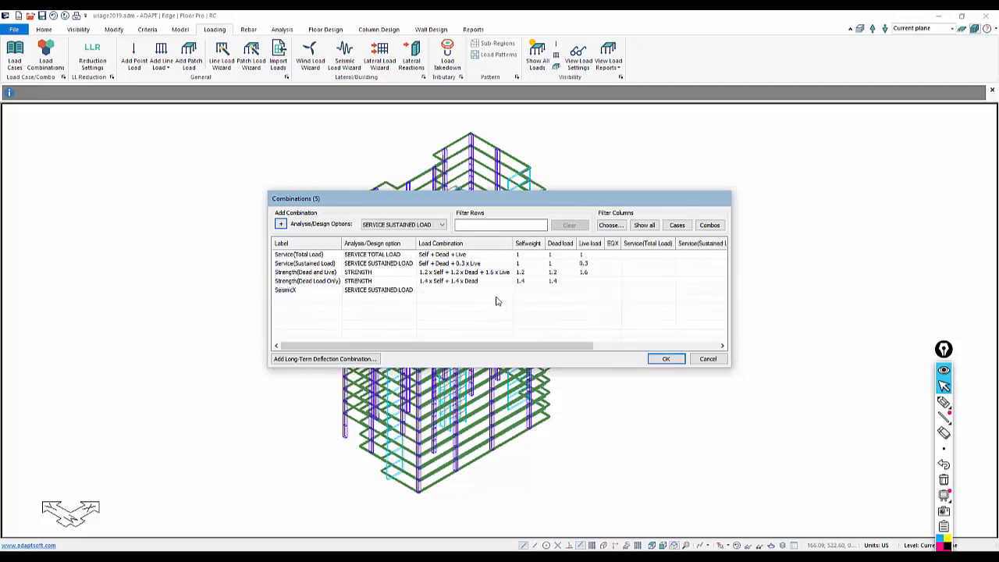
Step: Give the SeismicX combination a factor of 1 for the EQX load case and accept the combinations
click(535, 293)
click(616, 289)
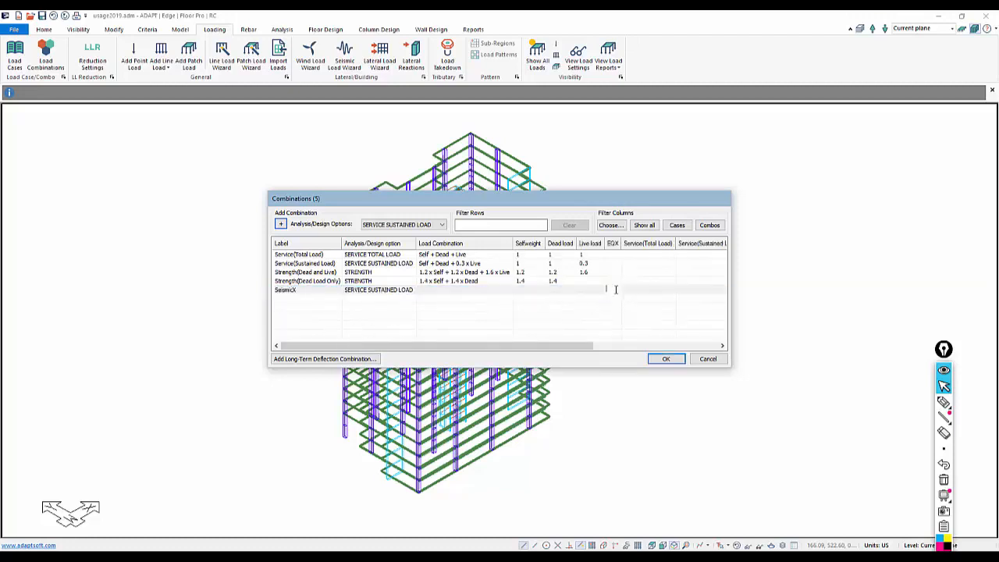
text(1)
click(665, 359)
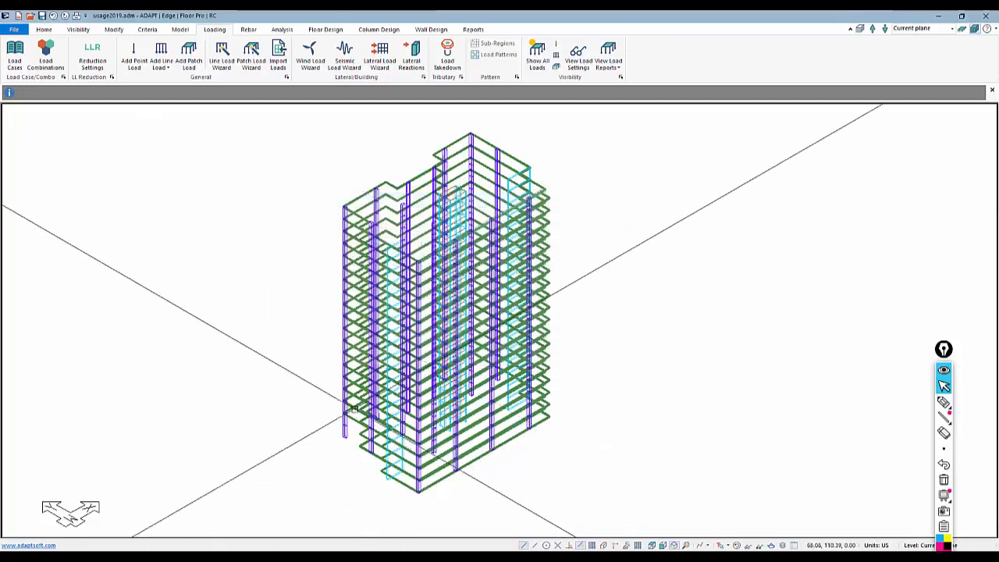
Step: Mesh the slabs with a suggested cell size of 5 ft and hide the generated mesh
click(280, 30)
click(104, 56)
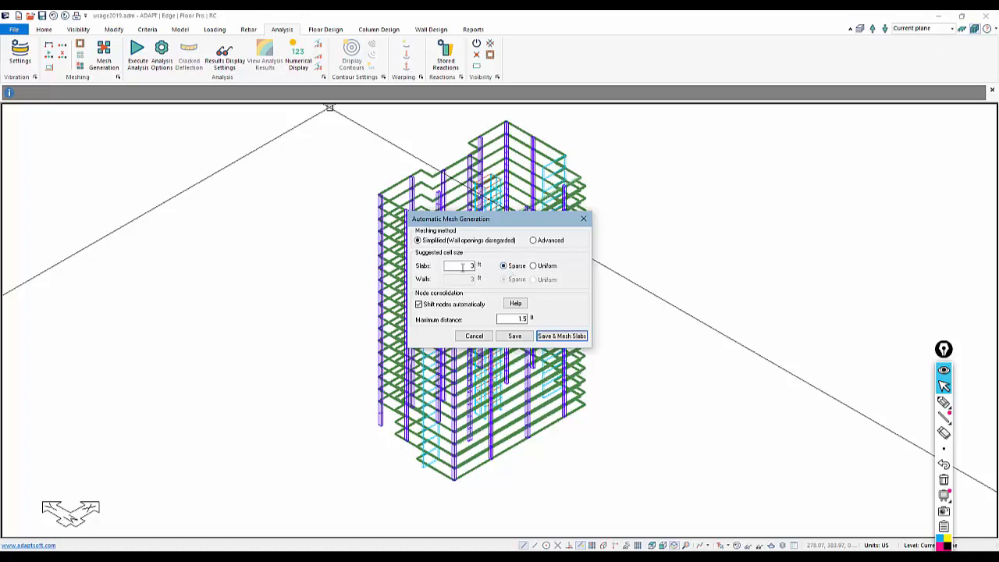
double_click(462, 266)
text(5)
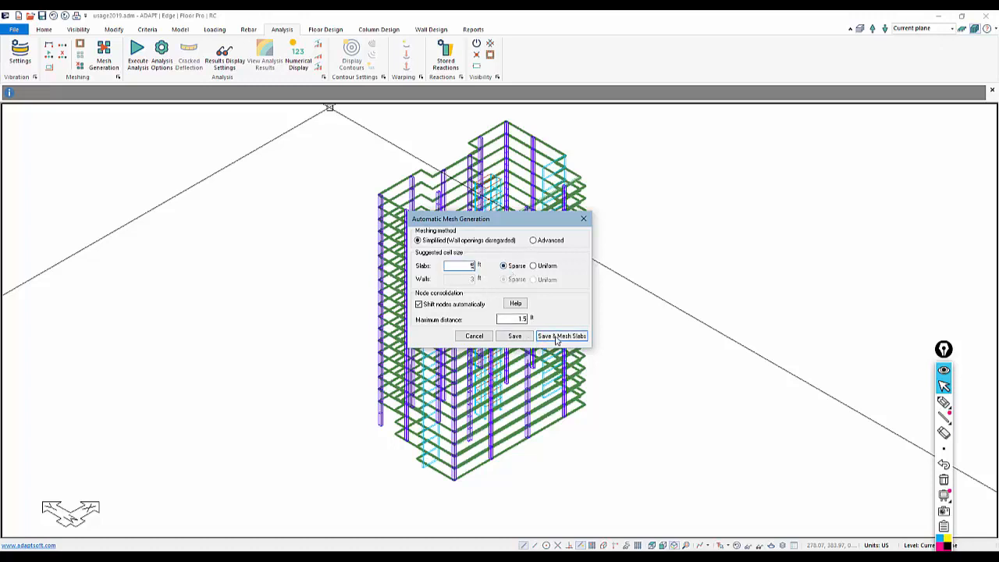
click(559, 337)
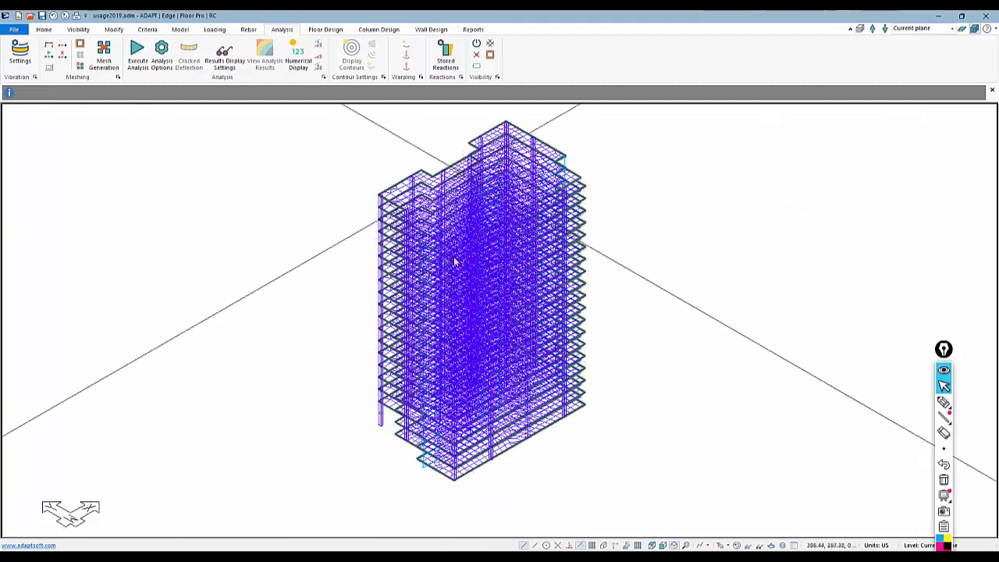
click(736, 545)
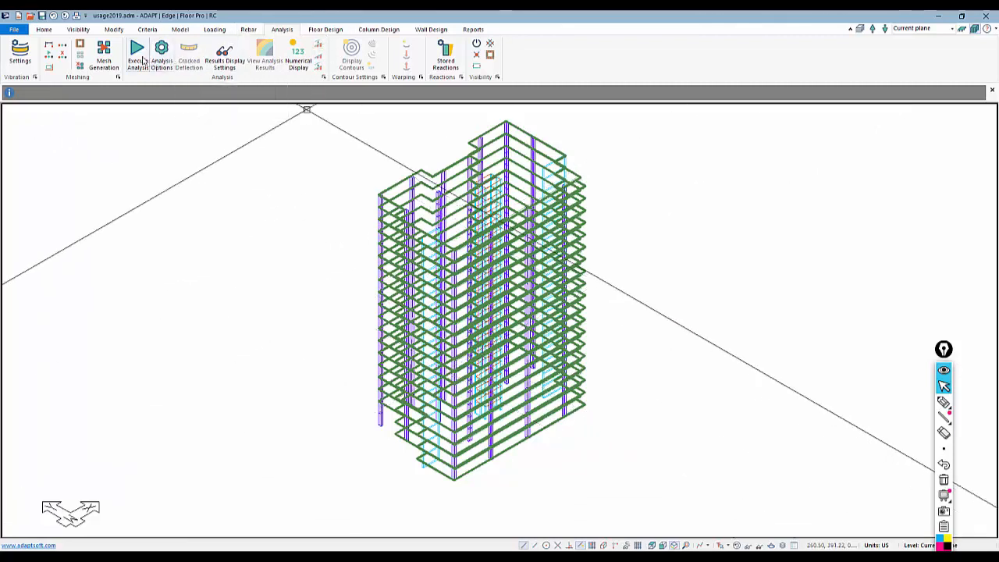
Step: Analyze only the SeismicX combination with the Cracked70 stiffness modifiers and save the solution
click(162, 56)
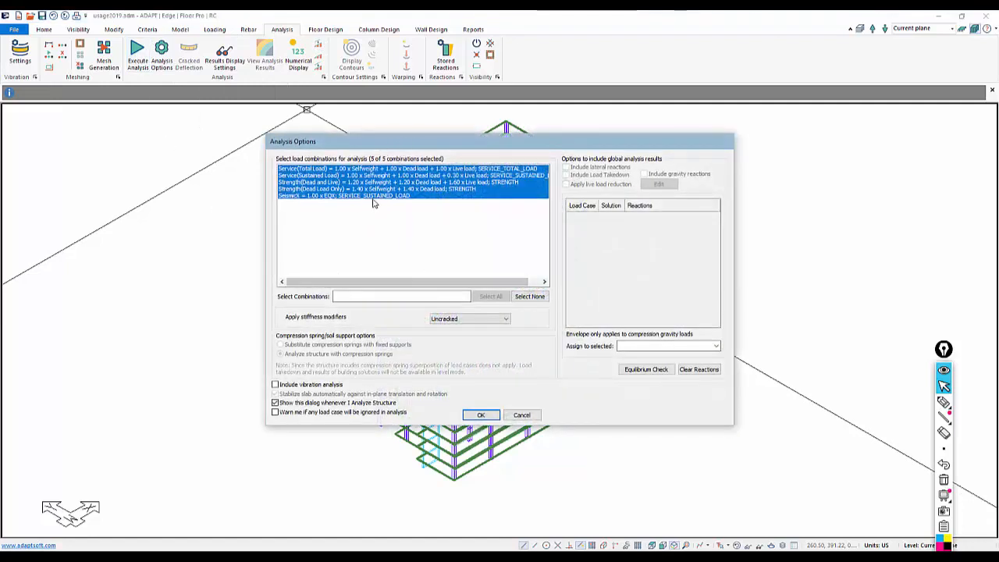
click(373, 197)
click(487, 318)
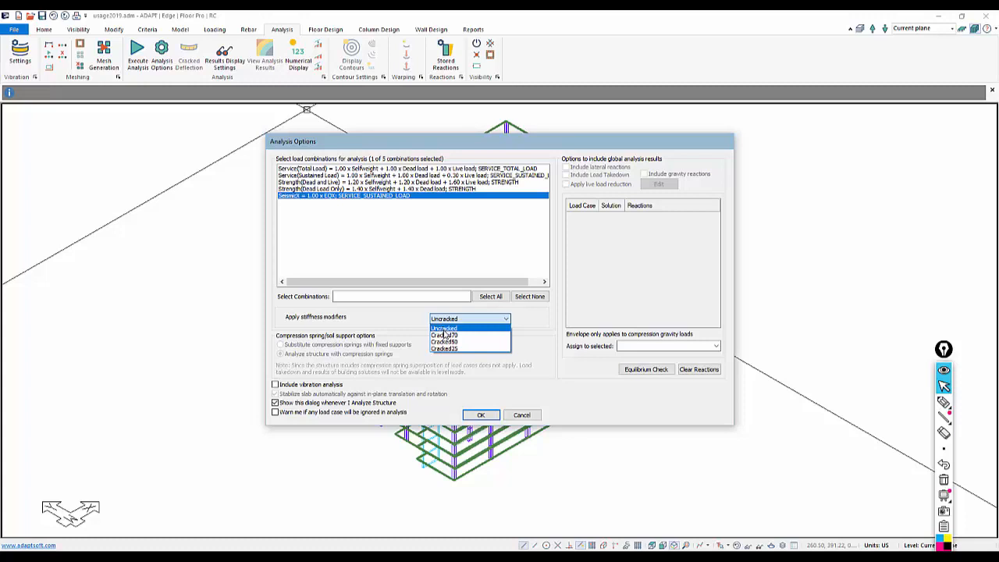
click(444, 335)
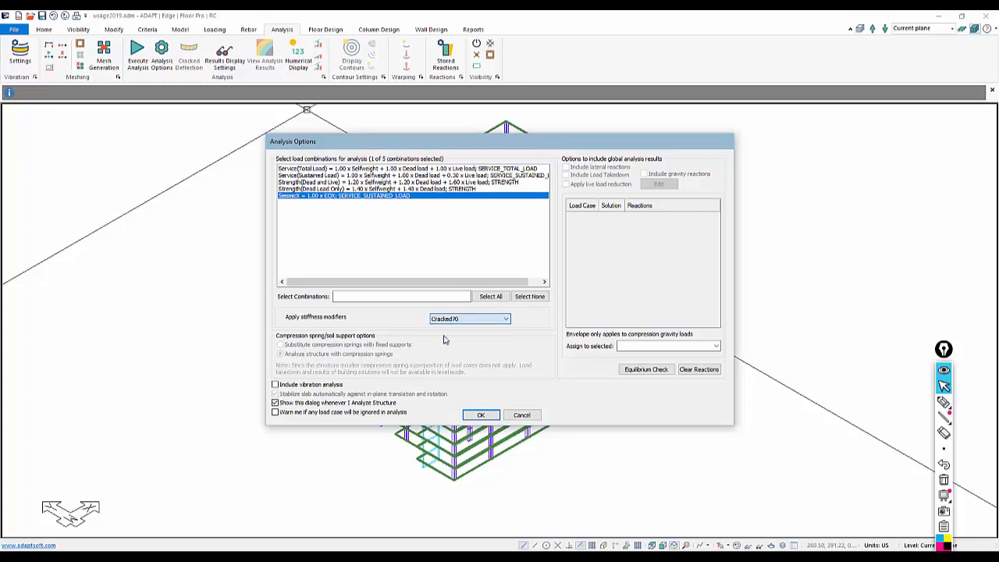
click(480, 415)
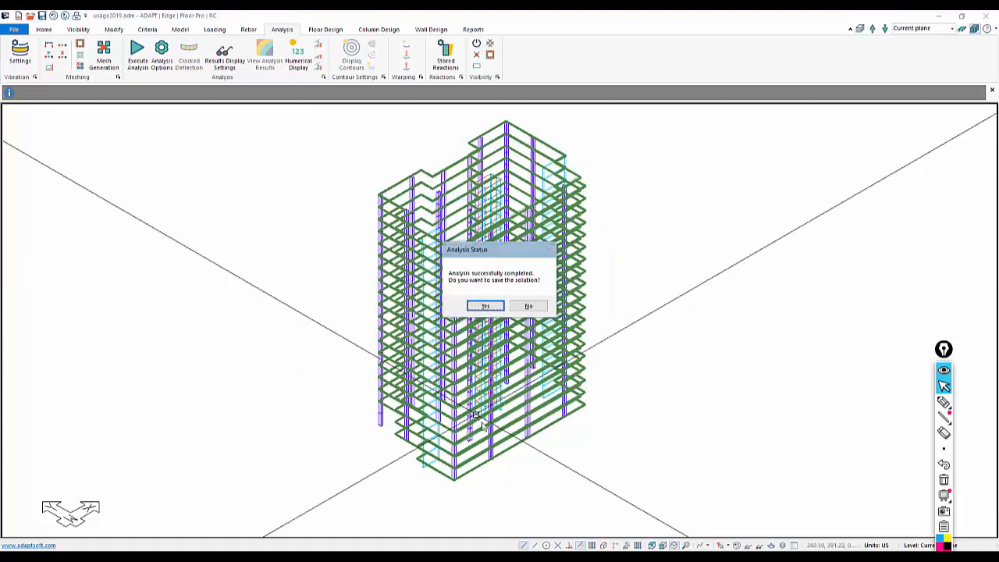
click(495, 303)
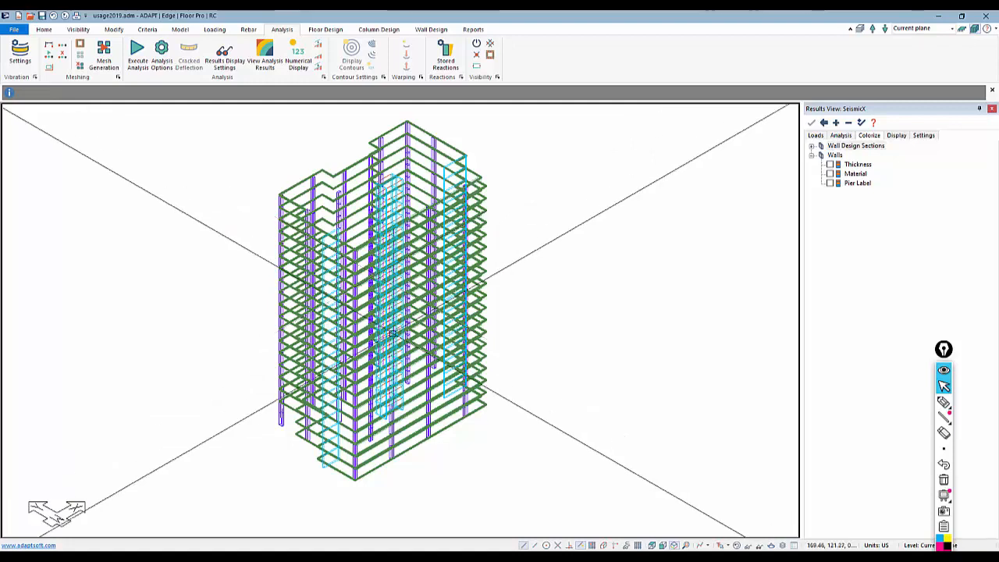
Step: View the analyzed load cases in the results, mark the Load Cases heading with a pen arrow, and expand Cracked70 Cases
middle_drag(554, 338, 569, 361)
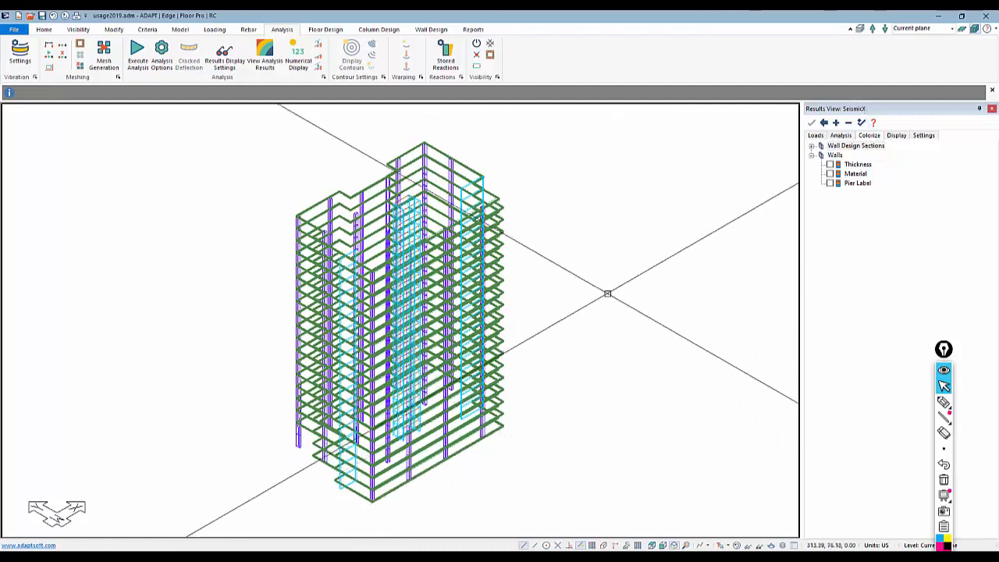
click(839, 136)
click(816, 136)
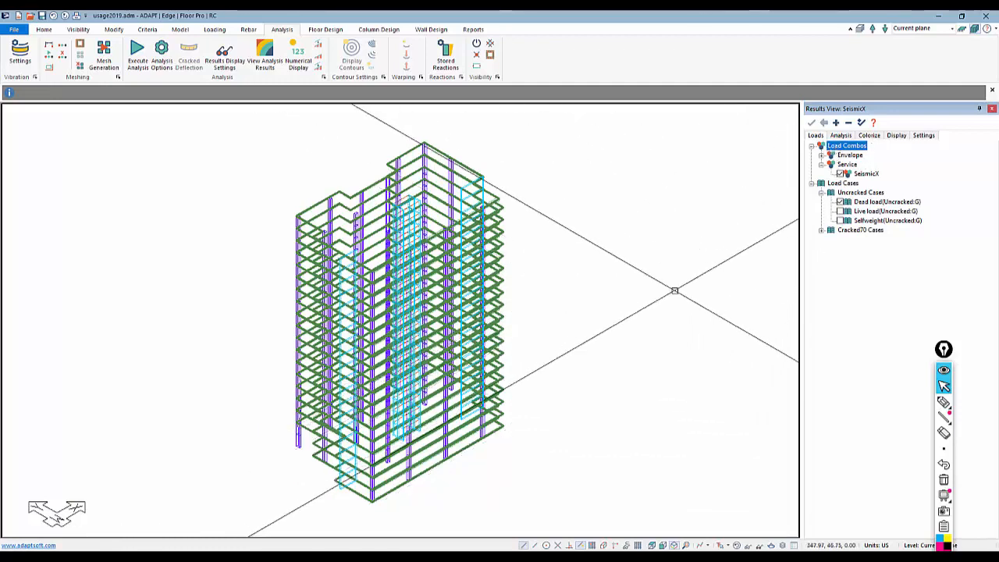
click(943, 401)
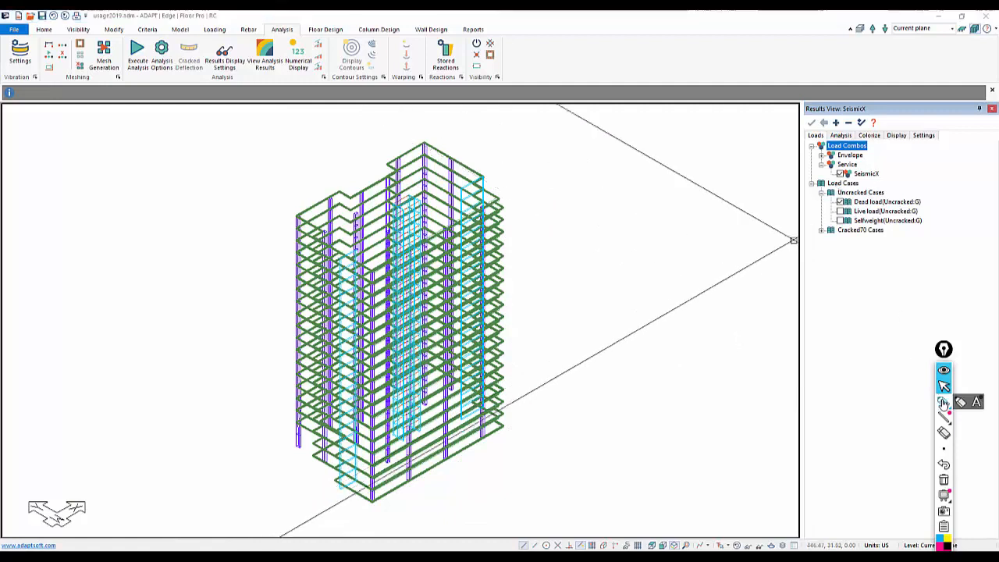
drag(886, 182, 859, 185)
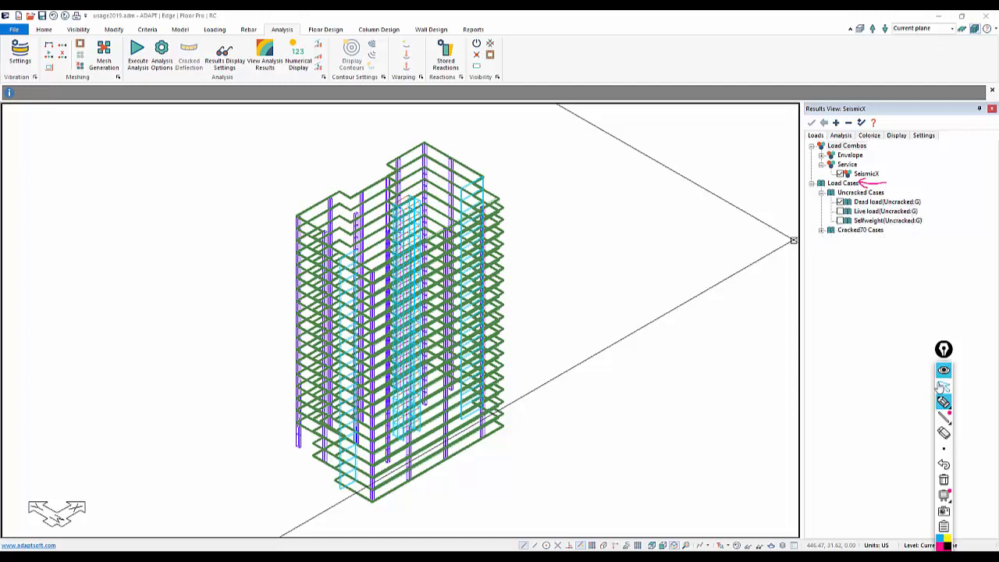
click(943, 386)
click(821, 231)
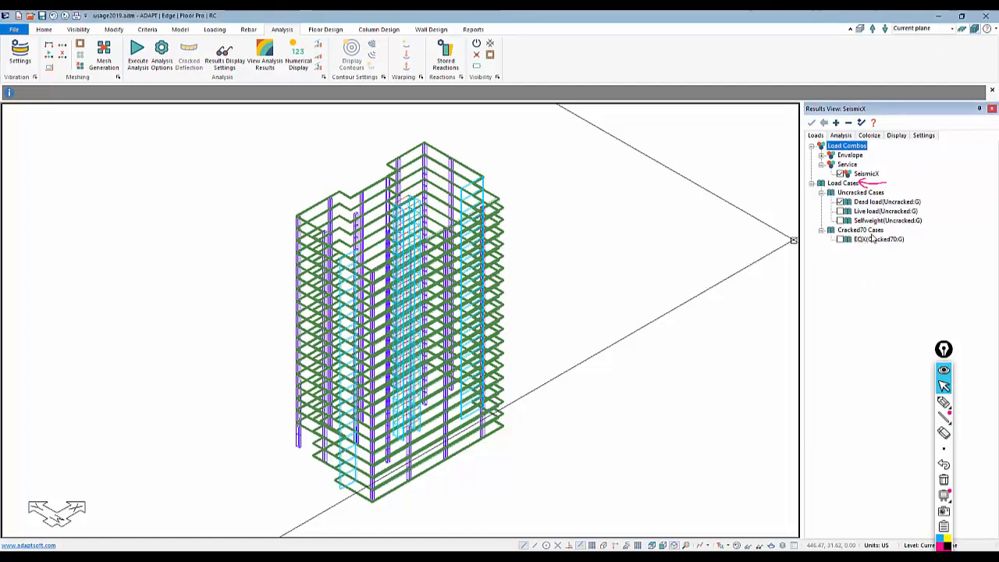
Step: Mark Cracked70 Cases with a pen arrow and bracket the group of Uncracked Cases
click(944, 401)
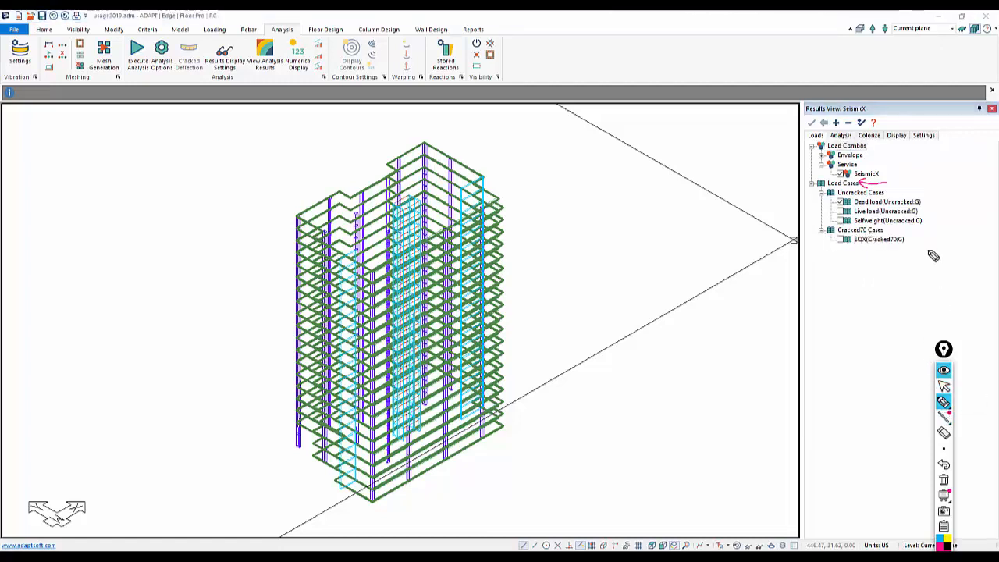
drag(942, 234, 889, 234)
mouse_move(892, 194)
mouse_down()
mouse_move(939, 196)
mouse_move(927, 226)
mouse_up()
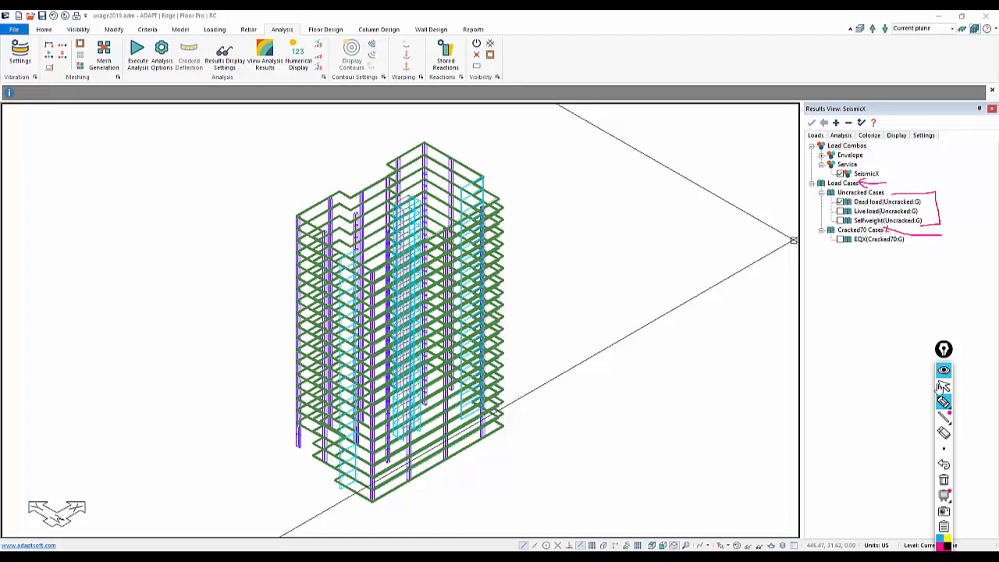
click(943, 385)
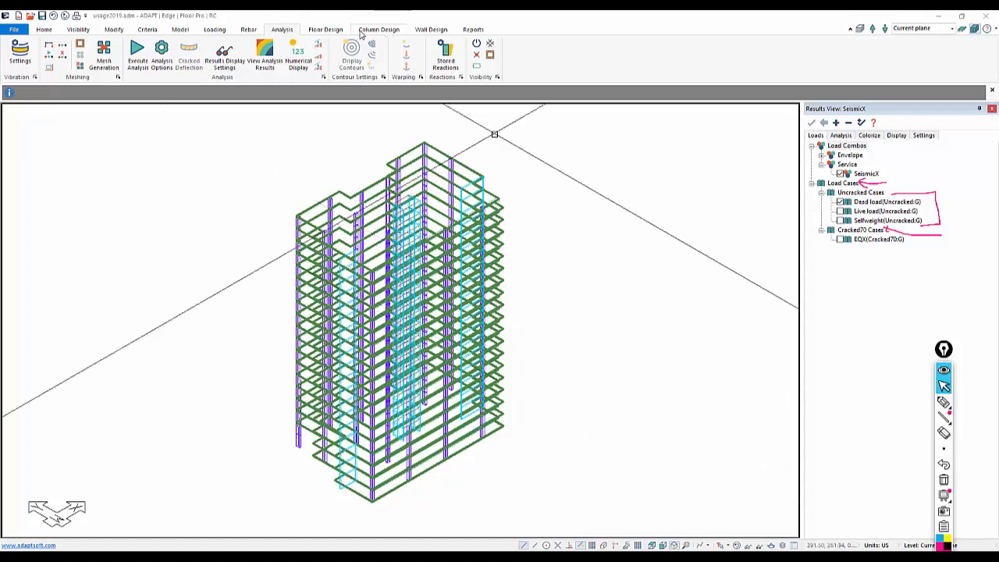
Step: Show only the columns with their axial force for the uncracked dead load case, clearing the pen annotations
click(379, 29)
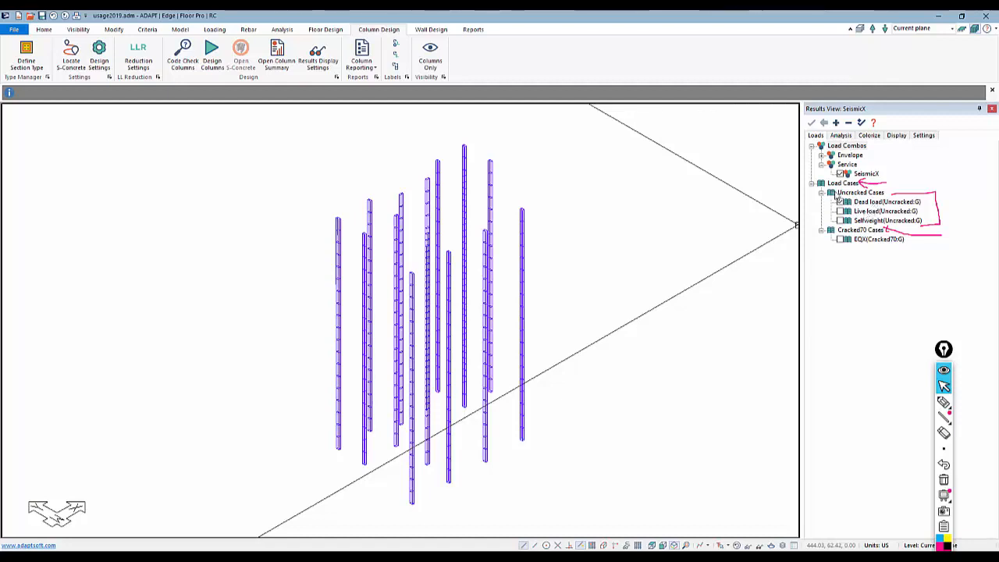
click(844, 138)
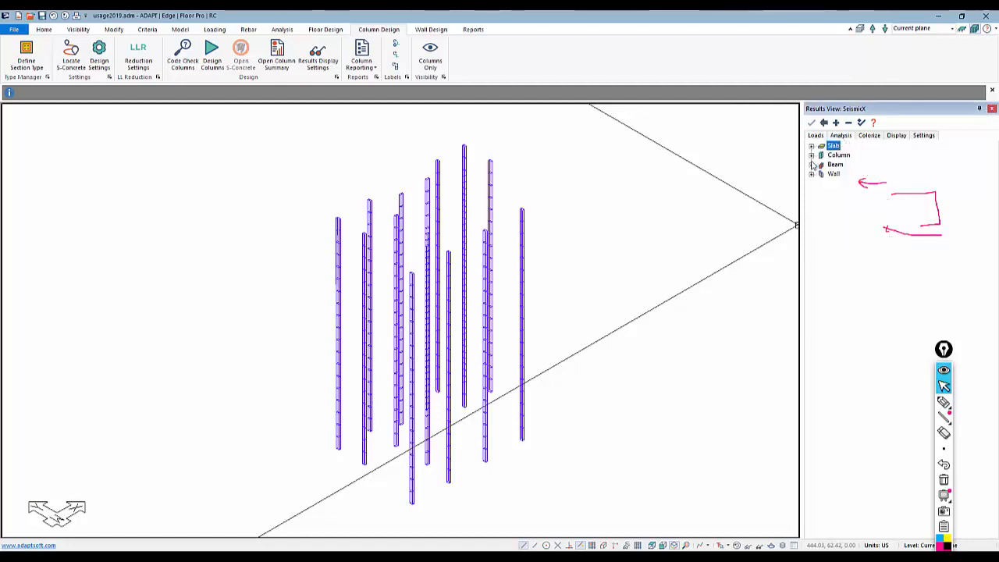
click(811, 155)
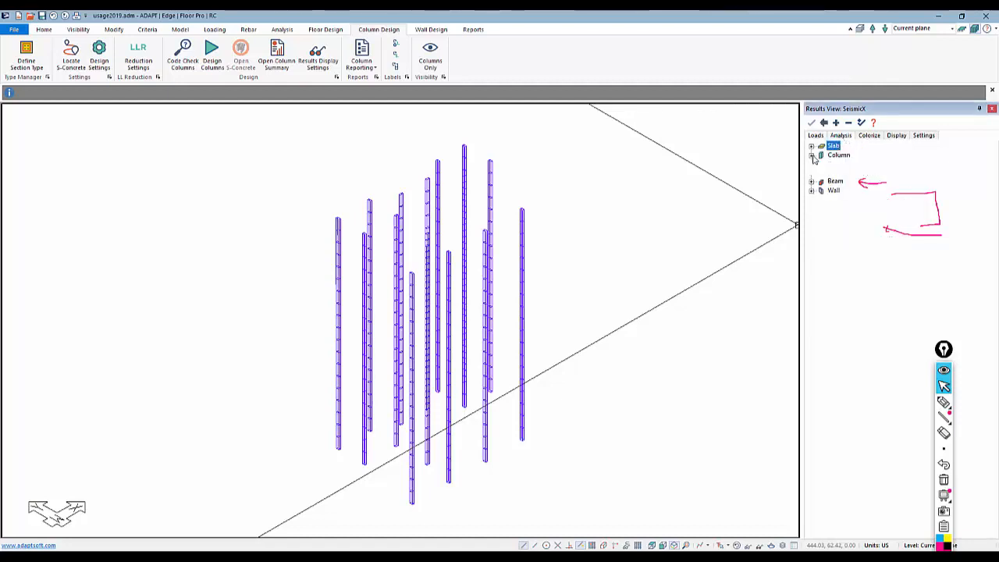
click(944, 479)
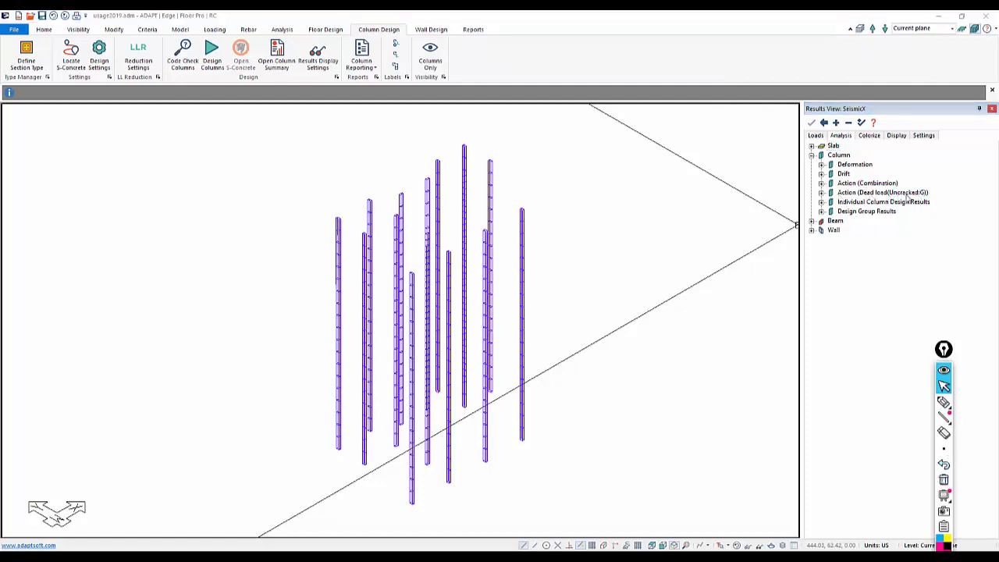
click(821, 193)
click(840, 202)
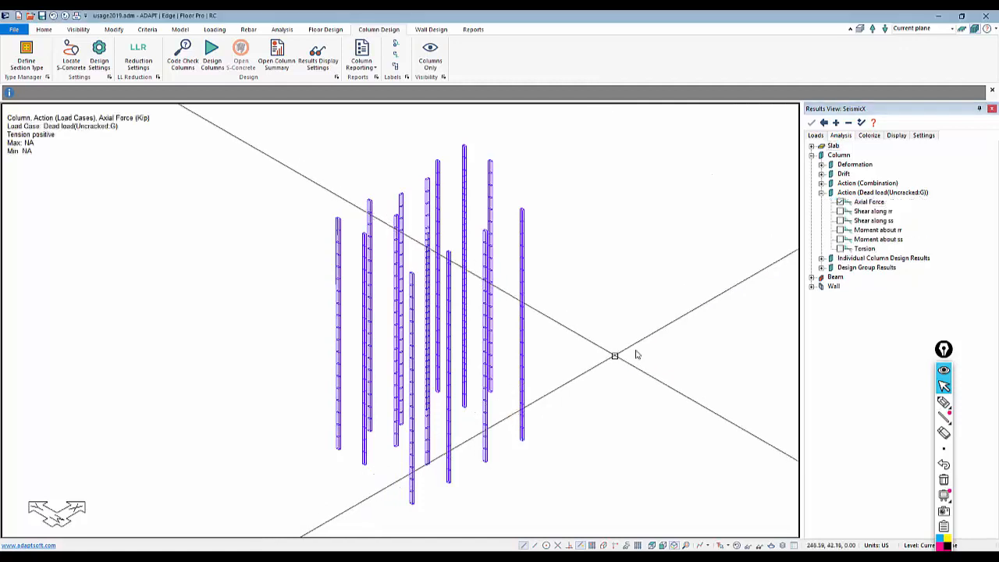
middle_drag(615, 354, 642, 347)
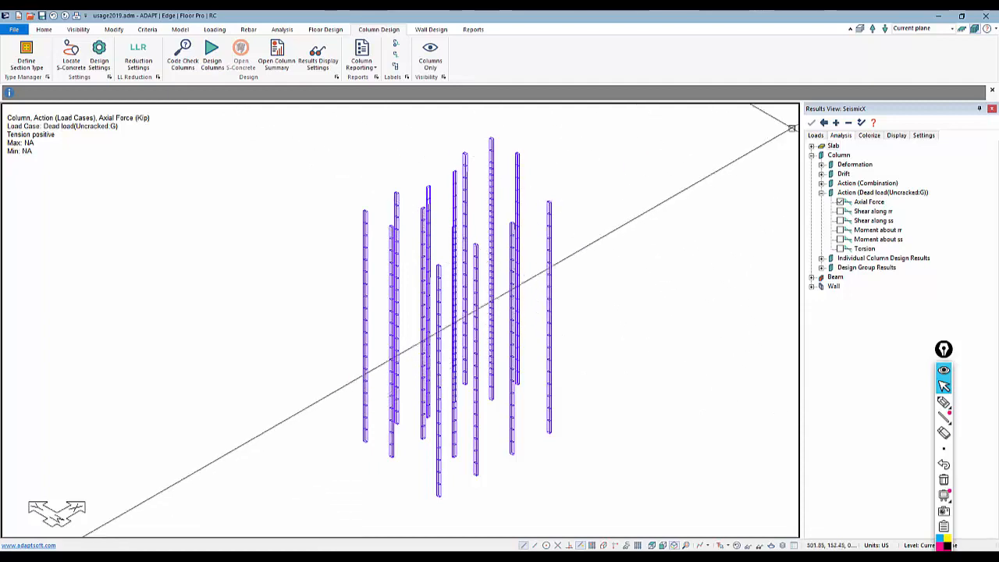
Step: Select the EQX(Cracked70:G) load case for the results display
click(815, 135)
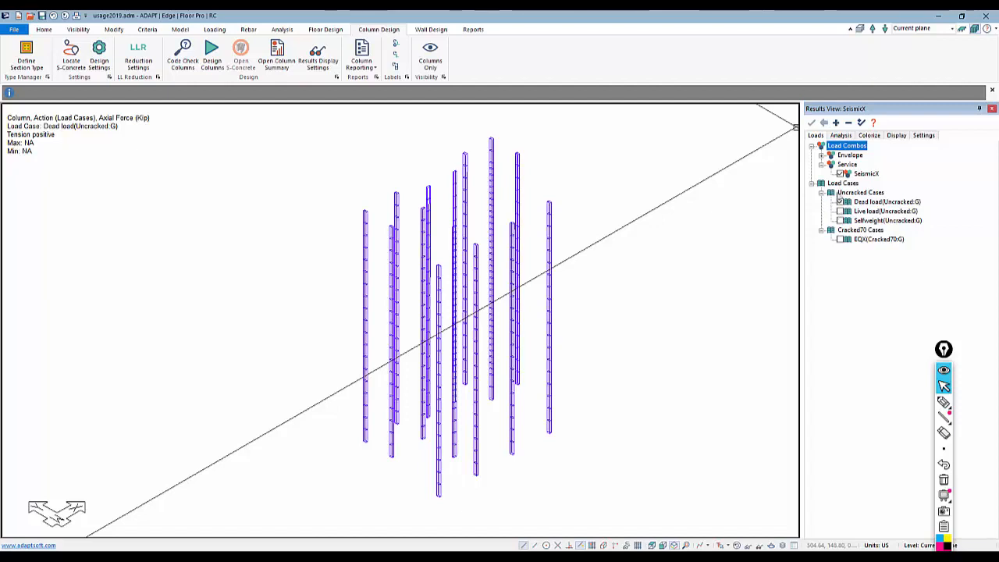
click(840, 240)
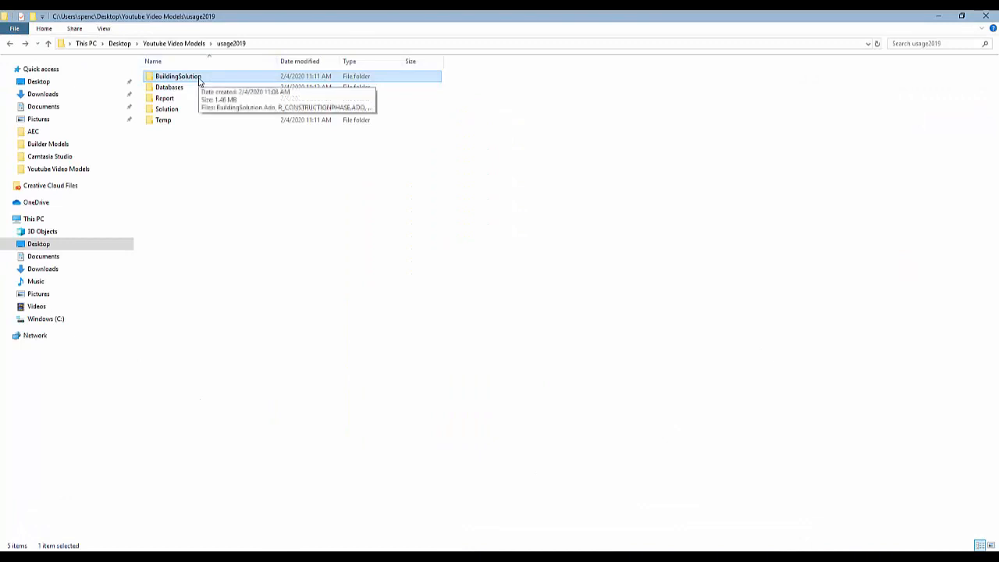
Step: Inspect the solution files in the usage2019 model's BuildingSolution folder in File Explorer, then return to ADAPT-Builder
double_click(199, 79)
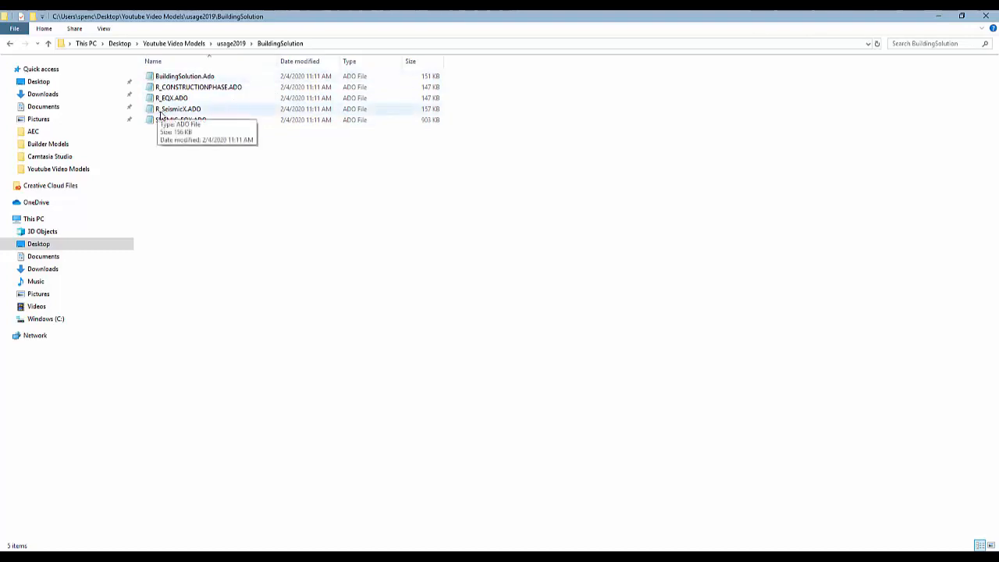
click(938, 16)
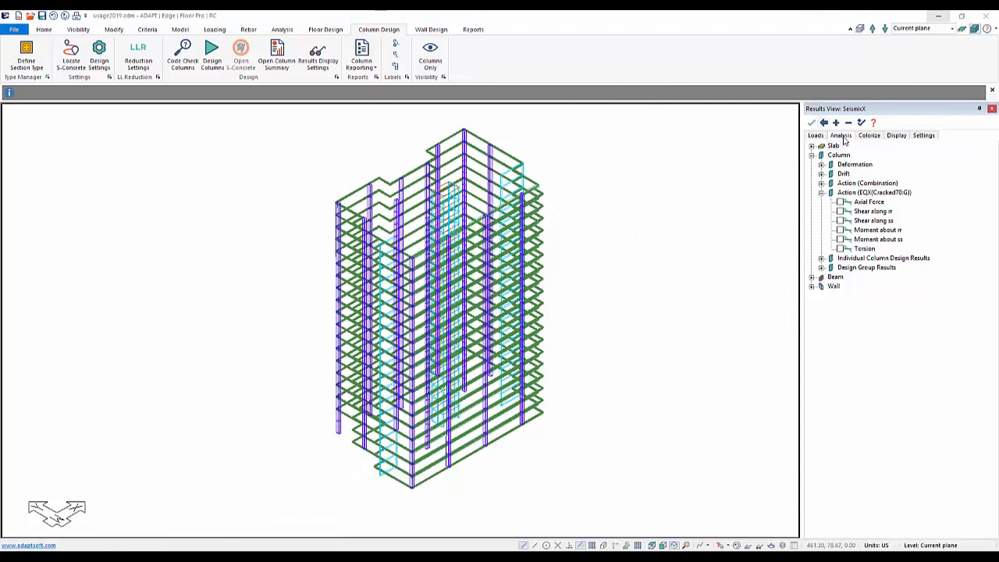
Step: Bracket the Load Combos group and mark the Load Cases heading in the results tree with the pen
click(817, 136)
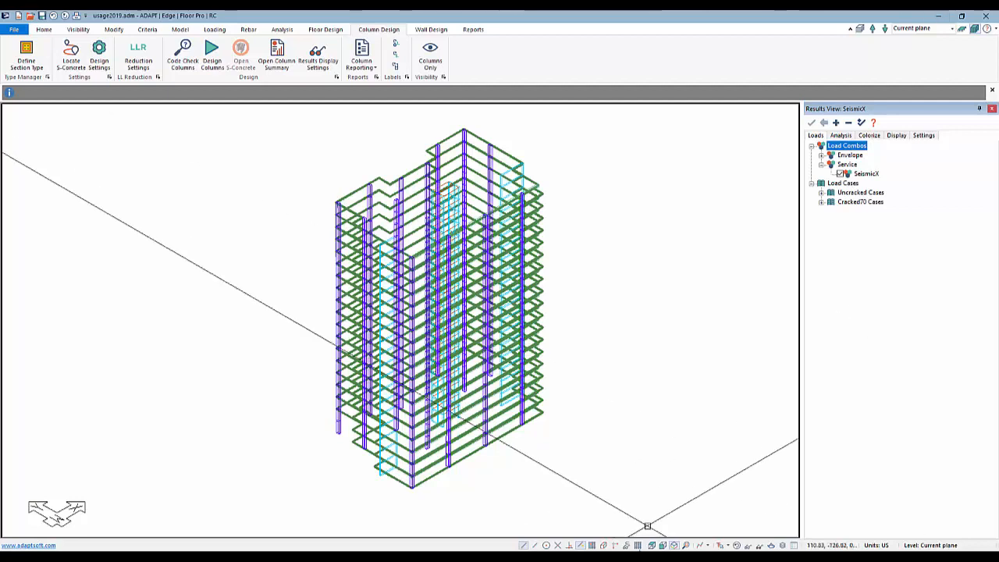
click(678, 556)
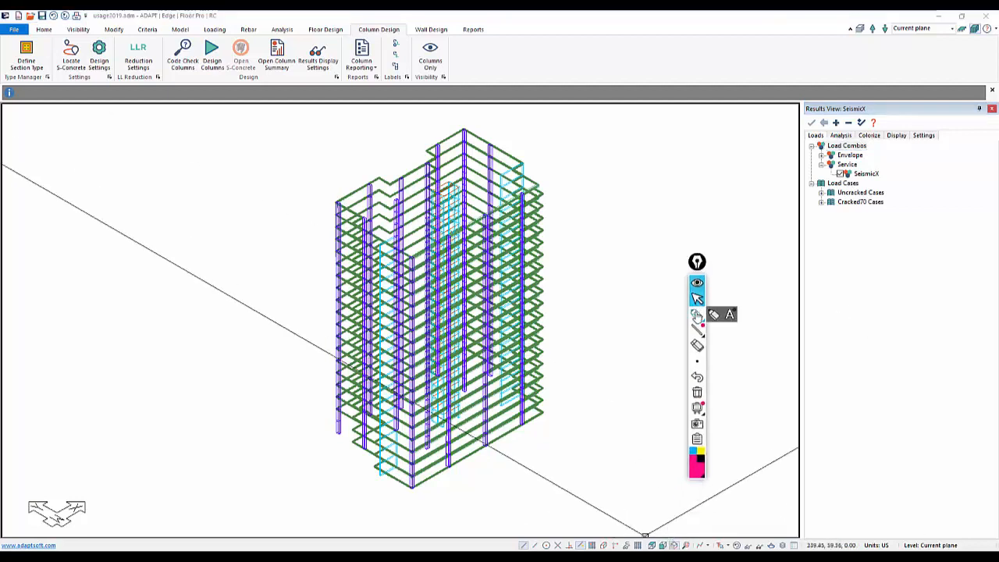
click(697, 314)
mouse_move(881, 146)
mouse_down()
mouse_move(905, 147)
mouse_move(908, 163)
mouse_move(859, 158)
mouse_up()
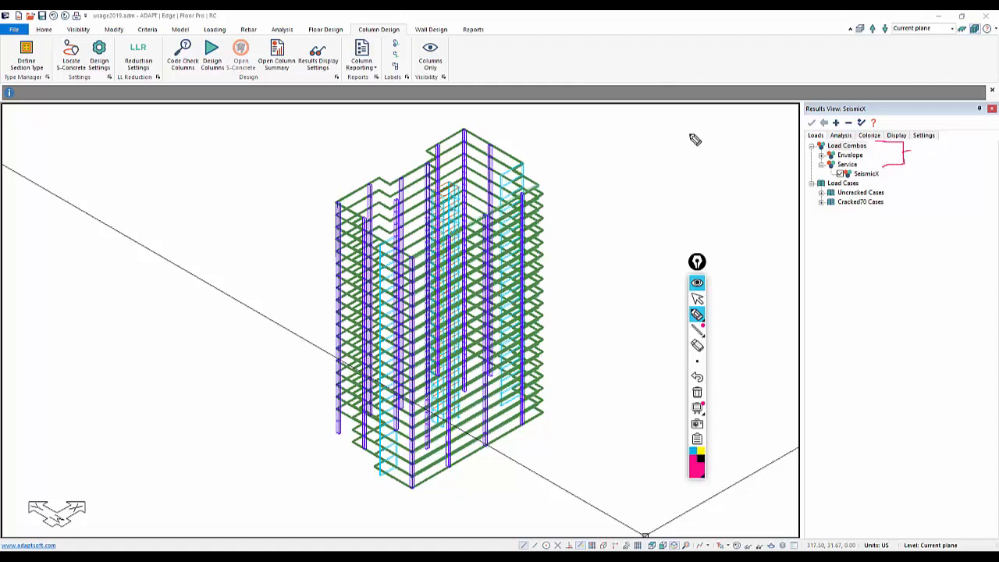
click(697, 298)
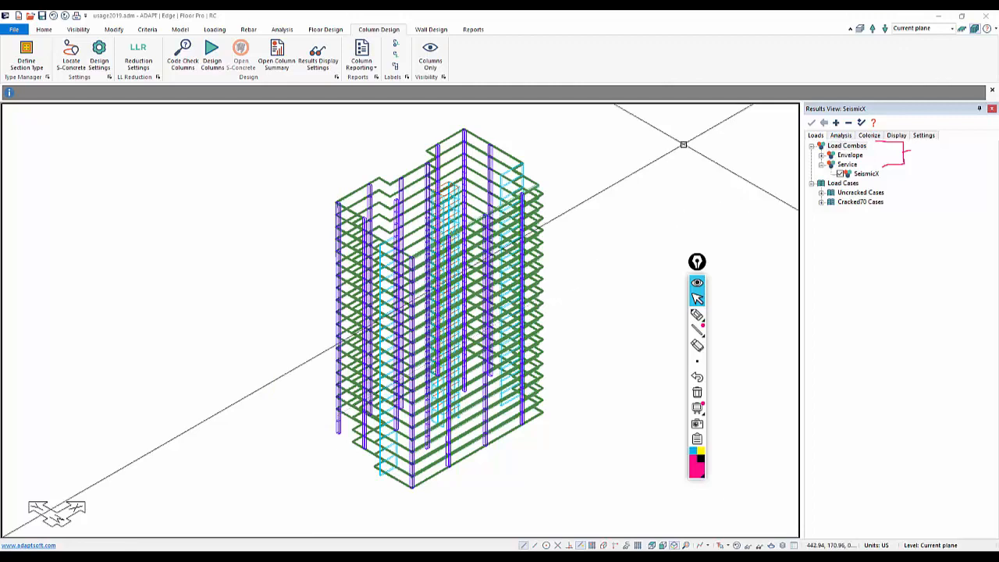
click(697, 315)
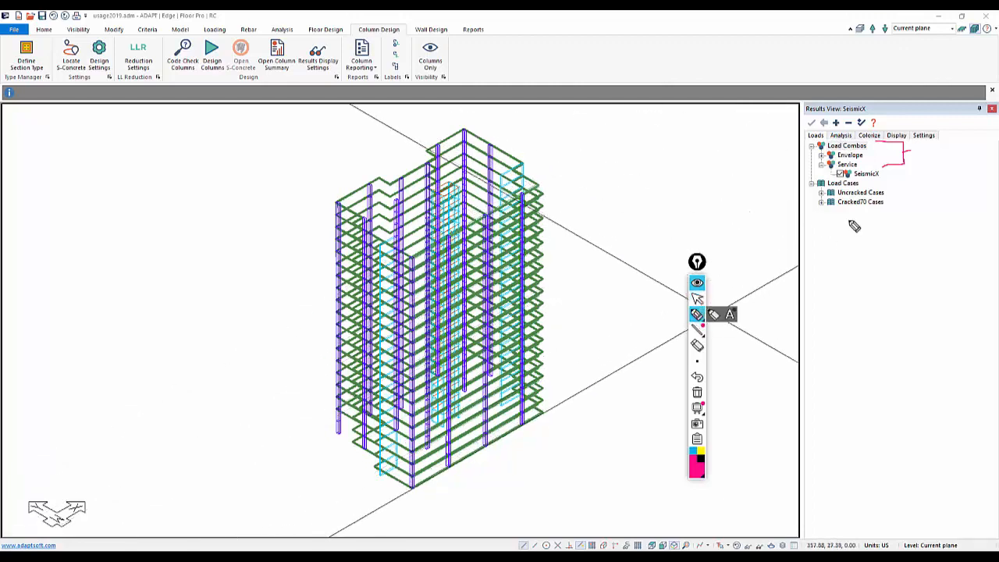
drag(903, 187, 867, 184)
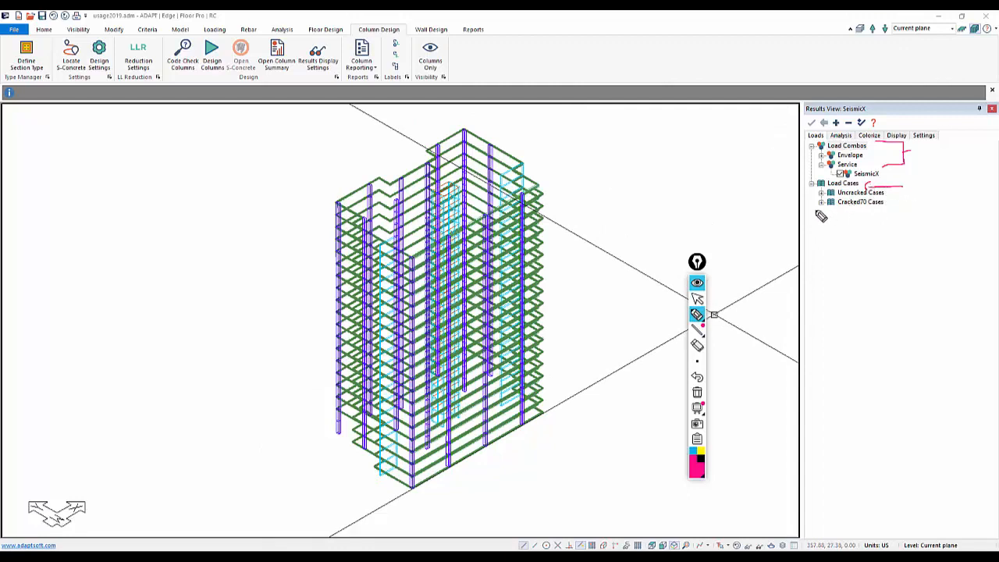
click(696, 300)
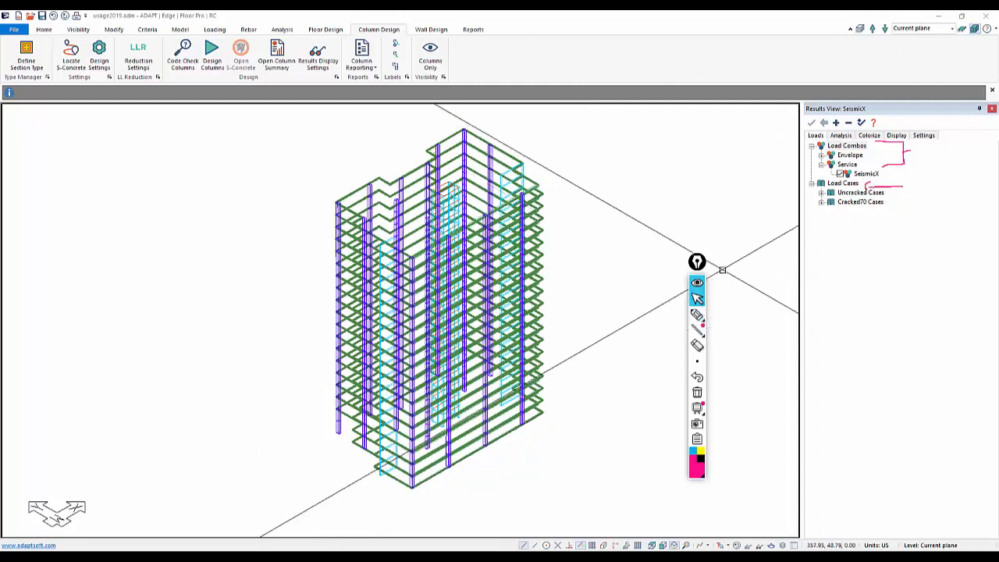
Step: Expand Cracked70 Cases, underline EQX(Cracked70:G) with pen notes and a downward arrow, and clear all annotations
click(821, 203)
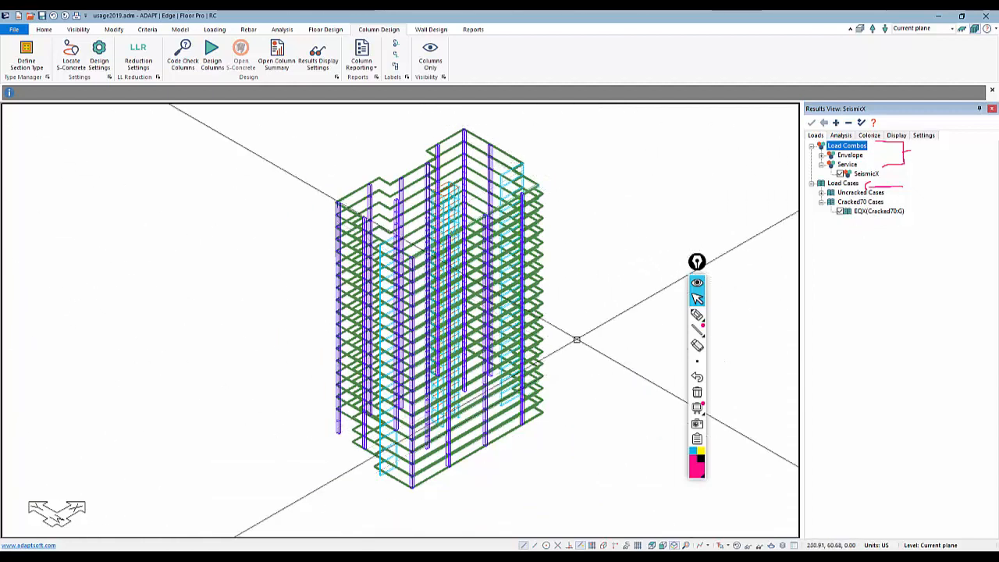
click(697, 313)
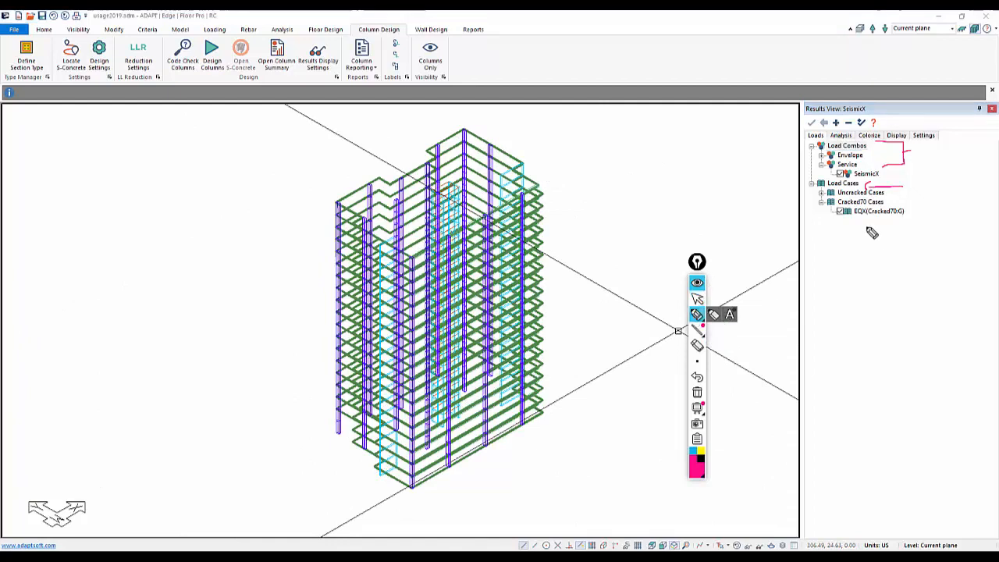
mouse_move(840, 221)
mouse_down()
mouse_move(900, 230)
mouse_move(870, 275)
mouse_up()
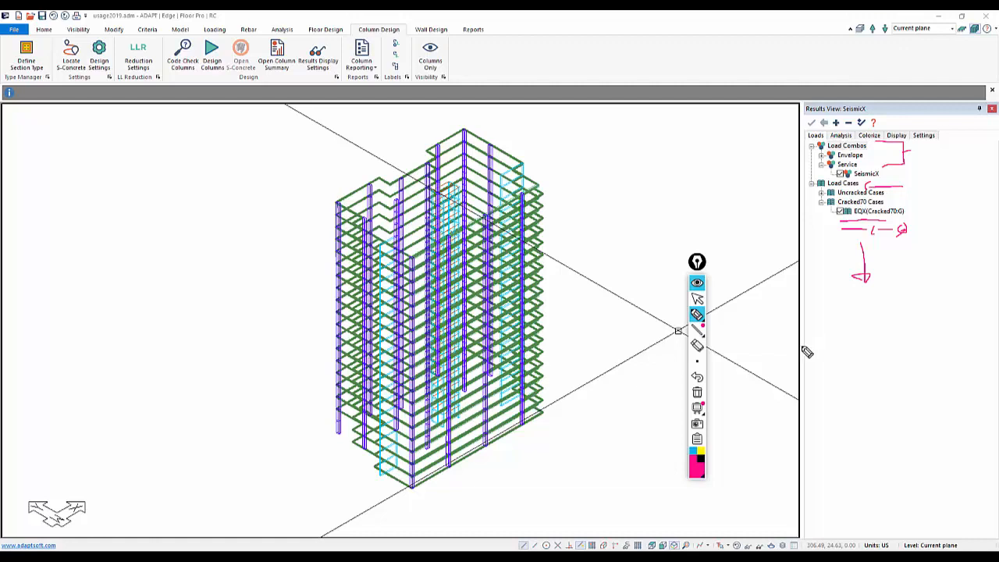
click(696, 392)
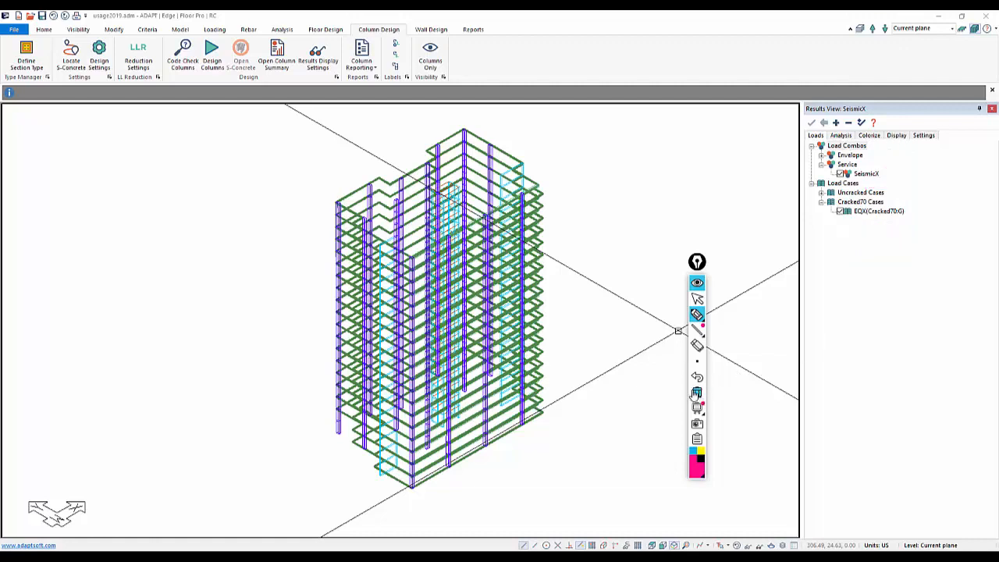
click(696, 298)
drag(697, 262, 706, 325)
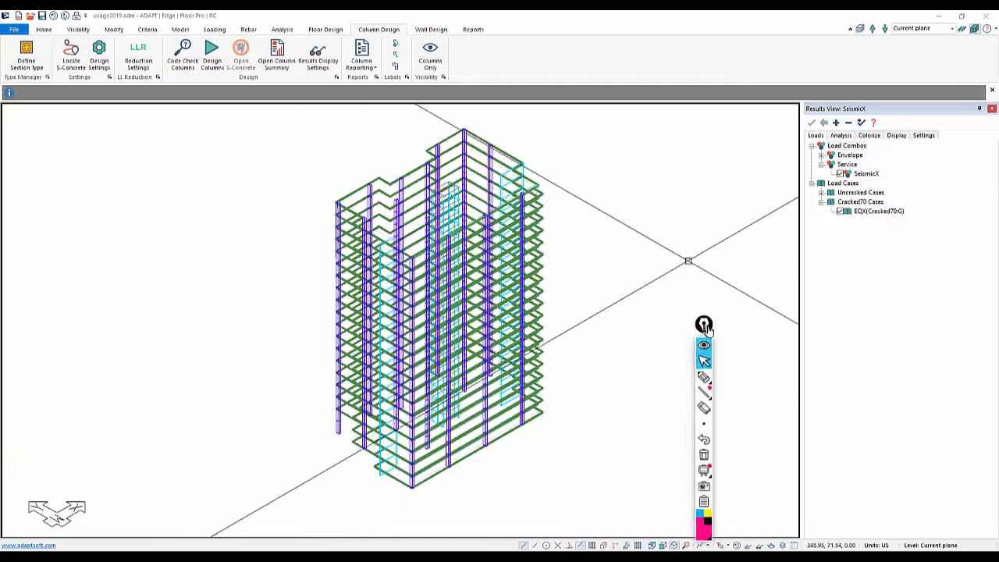
Step: Show only the columns and compare their combination and EQX(Cracked70:G) action results with the selected loads
click(774, 198)
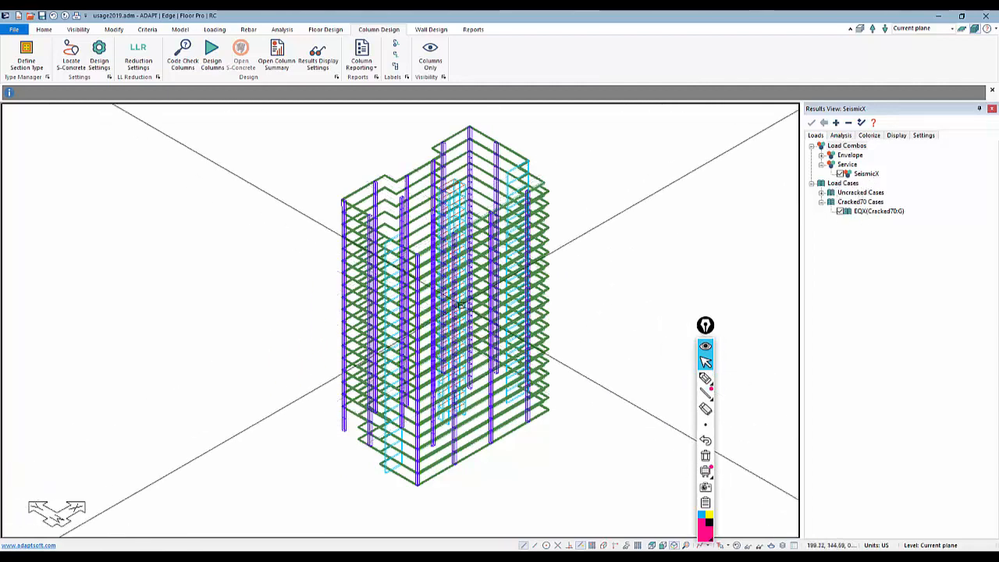
click(429, 53)
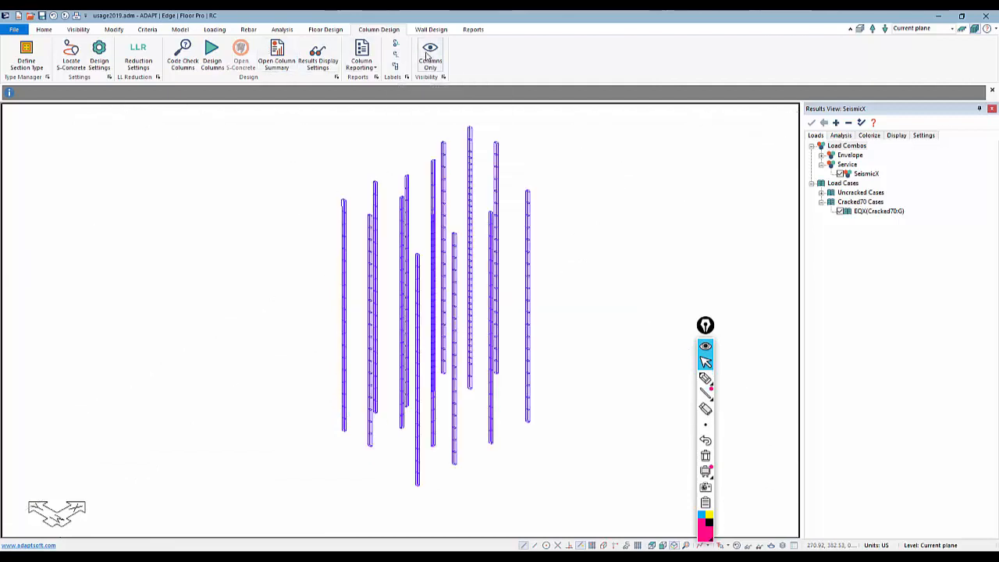
click(841, 135)
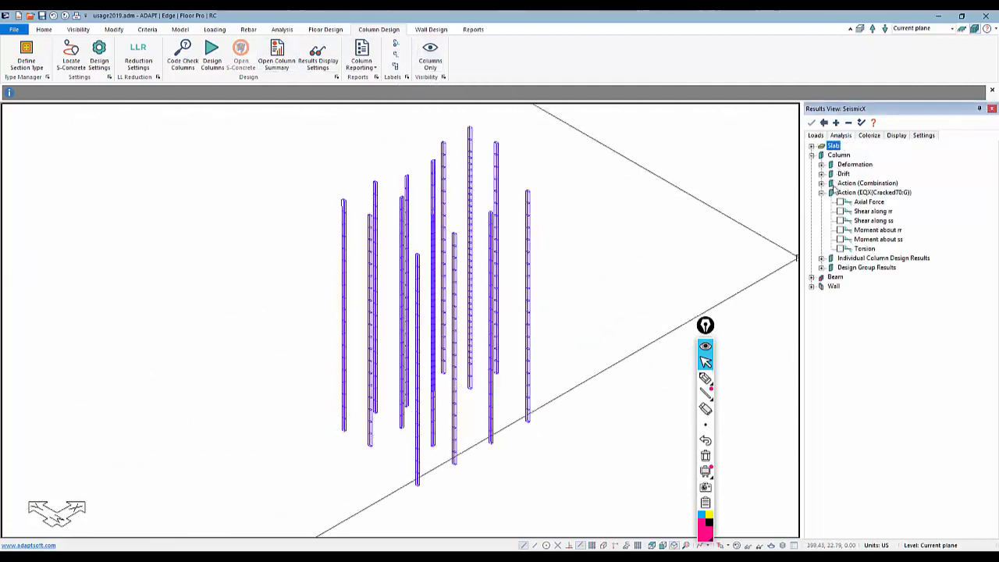
click(824, 184)
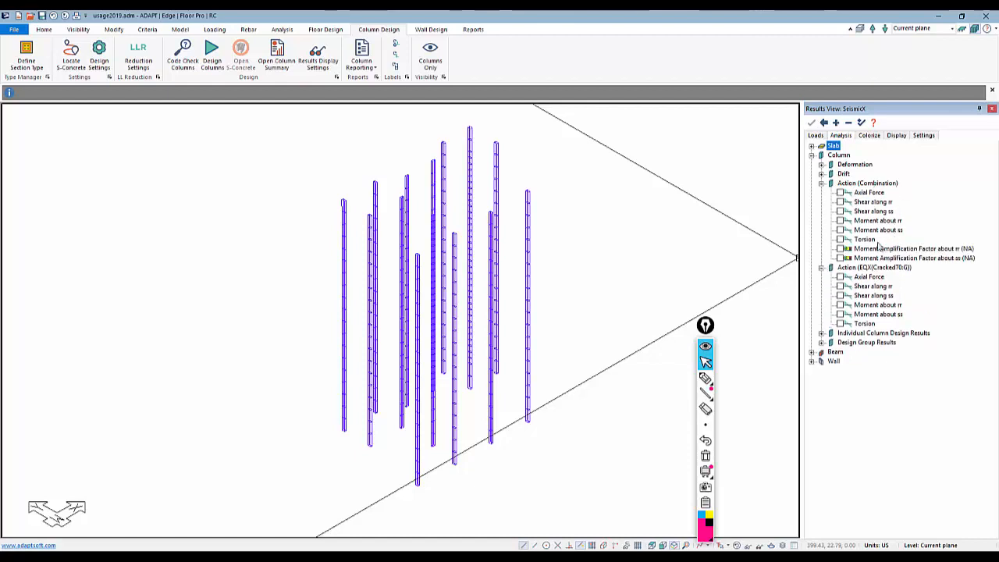
click(812, 136)
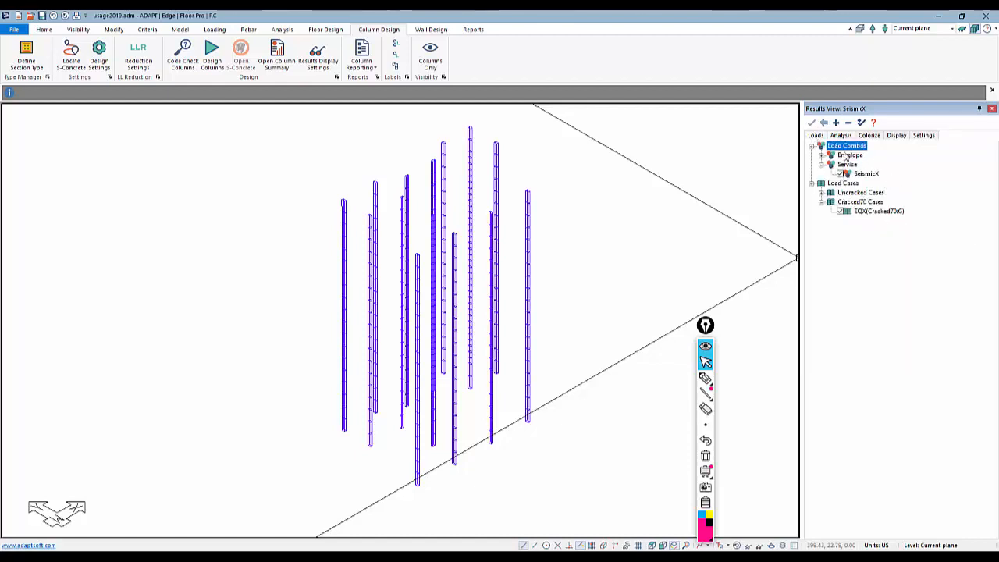
click(841, 136)
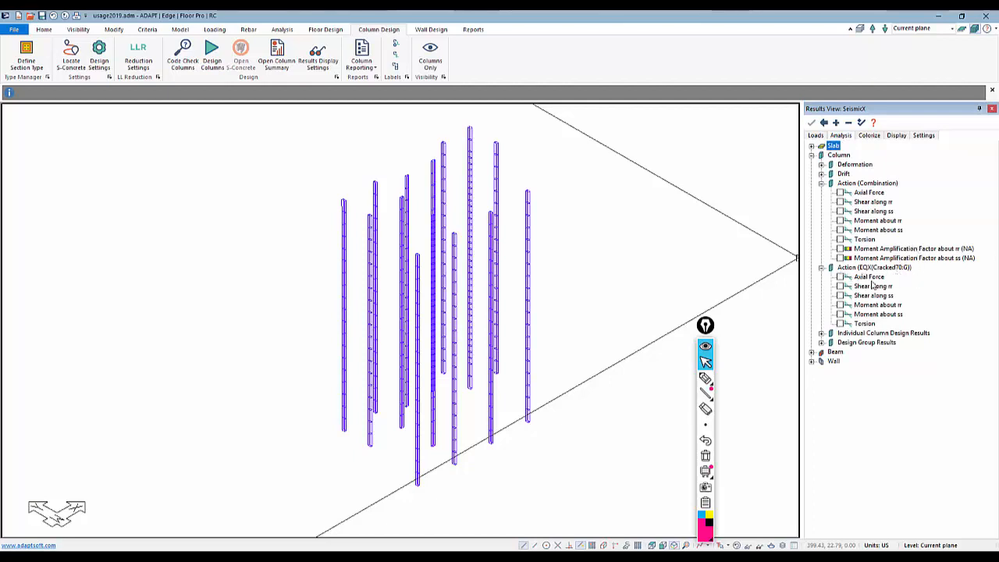
Step: Display the columns' axial force for the EQX(Cracked70:G) load case and examine the values along their height
click(870, 277)
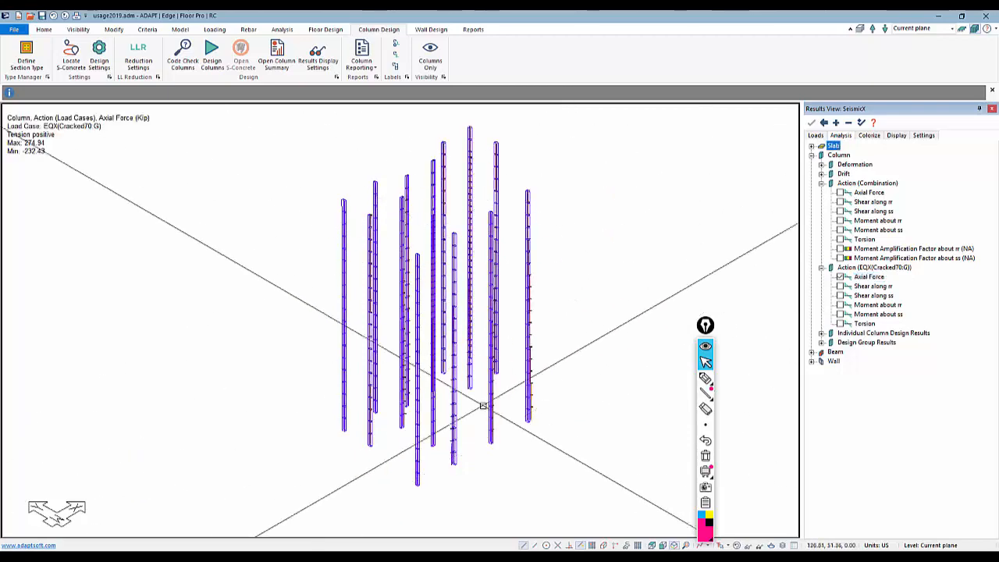
middle_drag(512, 413, 555, 368)
scroll(569, 369, up, 3)
scroll(573, 360, up, 5)
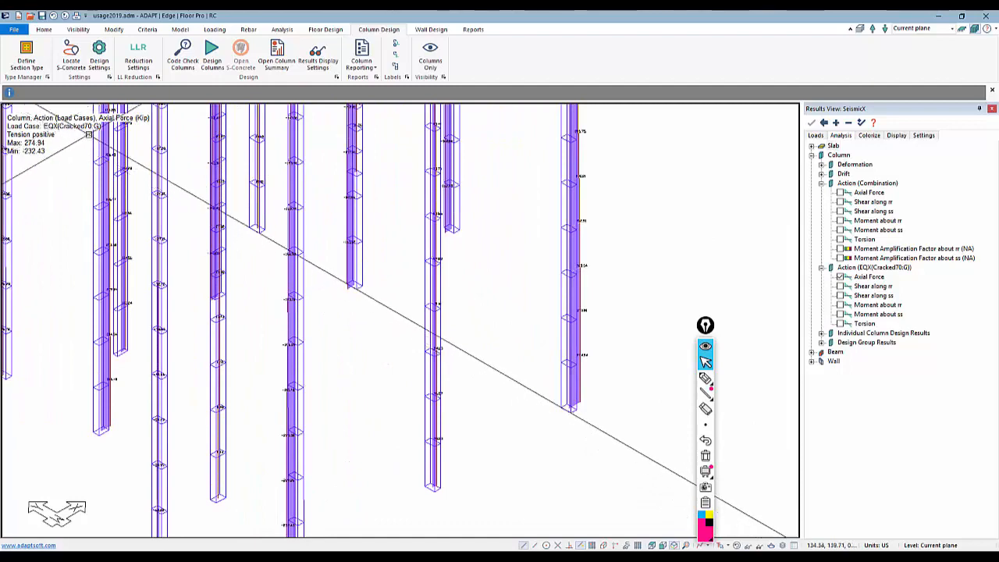
scroll(560, 344, down, 5)
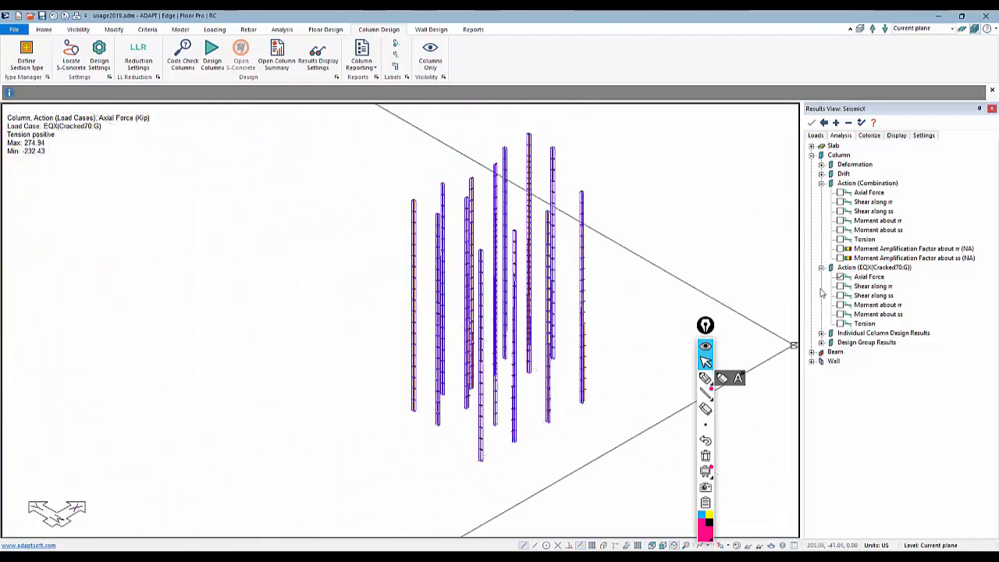
Step: Hide the columns' axial force, collapse the results tree, and expand the column Drift results
click(840, 277)
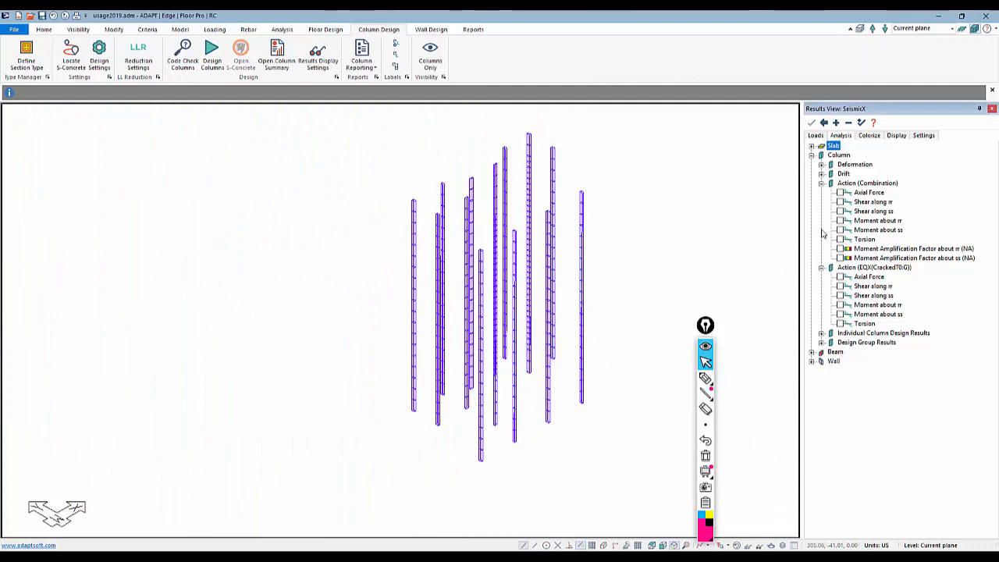
click(849, 124)
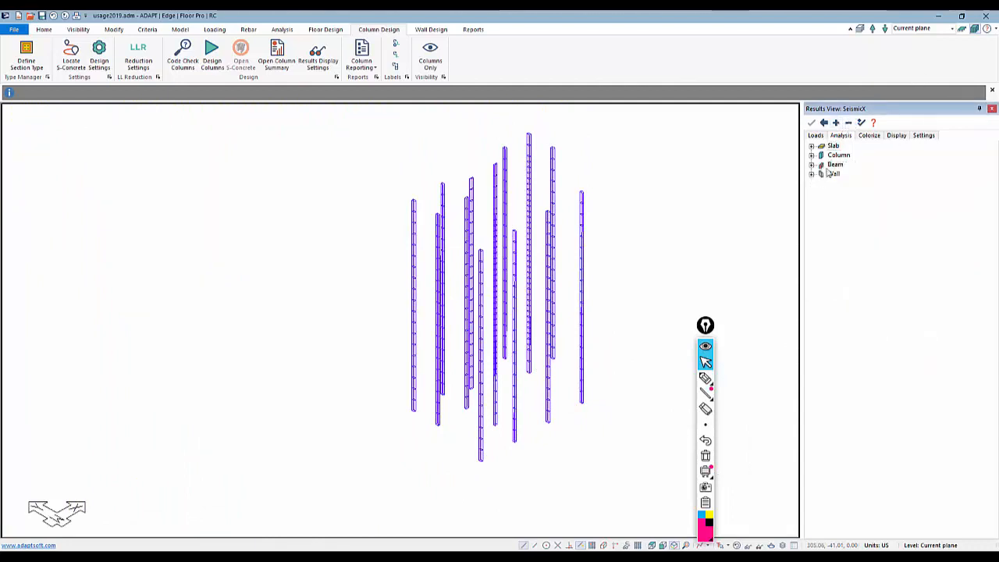
click(811, 155)
click(821, 174)
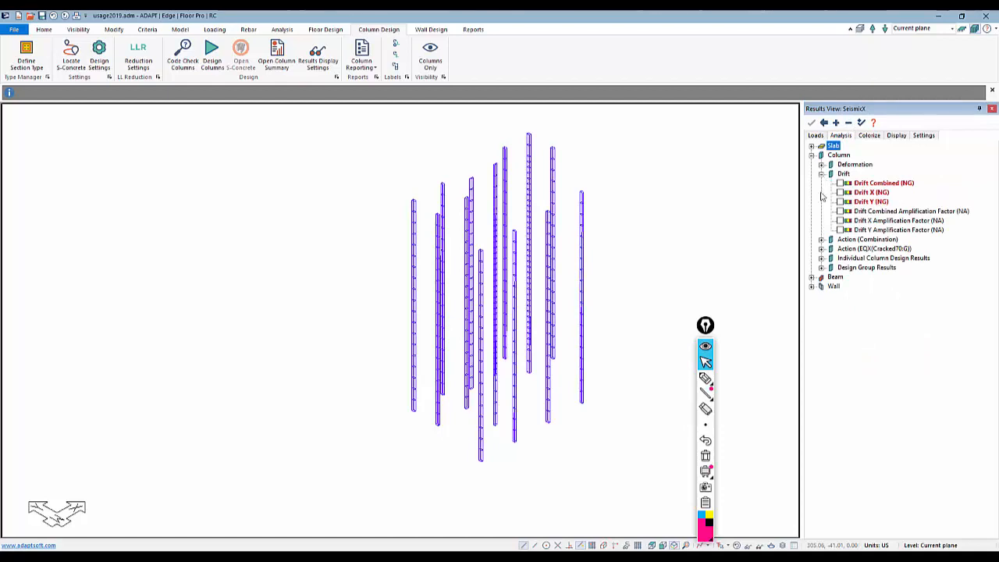
middle_drag(621, 289, 531, 301)
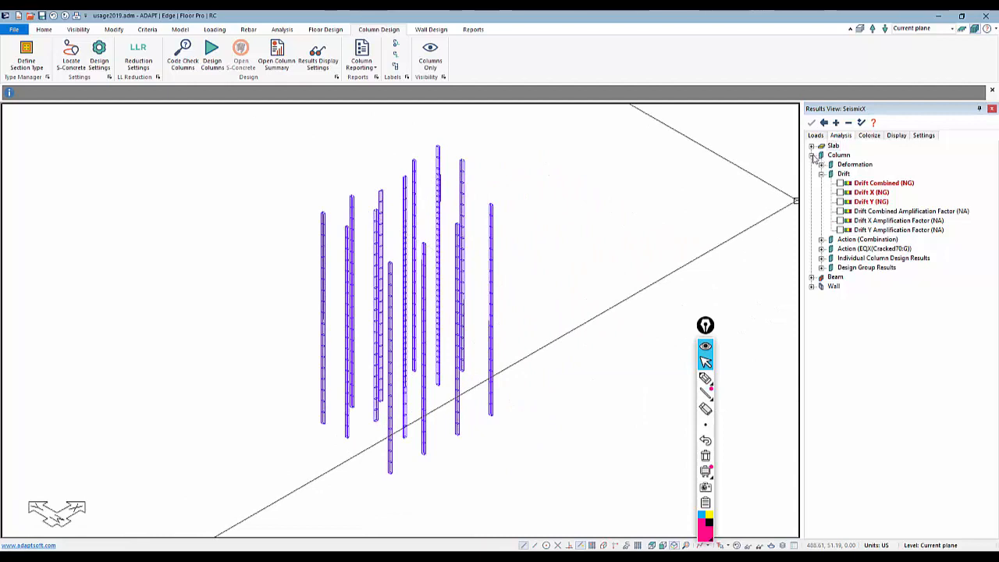
Step: Expand the wall deformation and combination action results and turn on the wall Drift contour for SeismicX
click(812, 156)
click(812, 174)
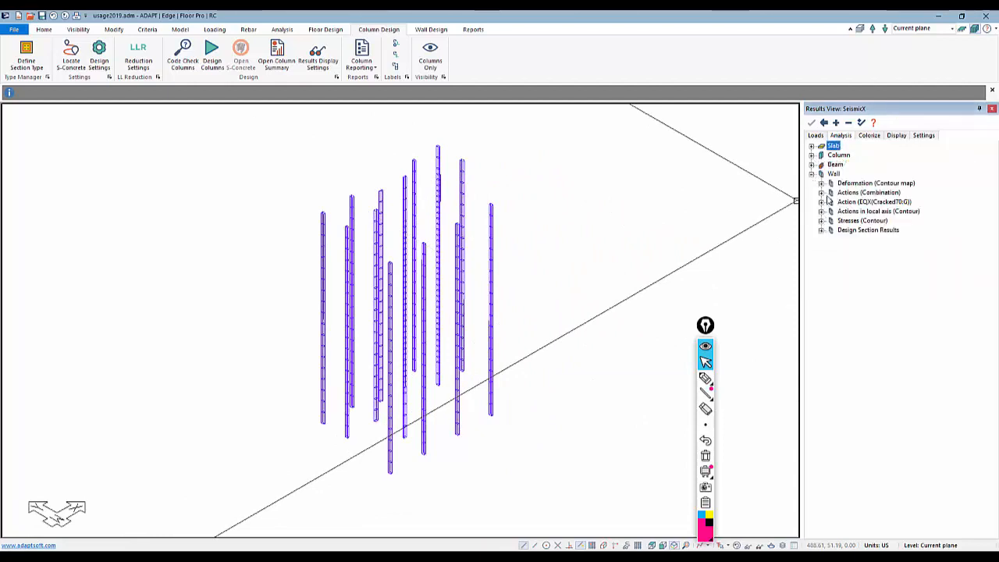
click(821, 192)
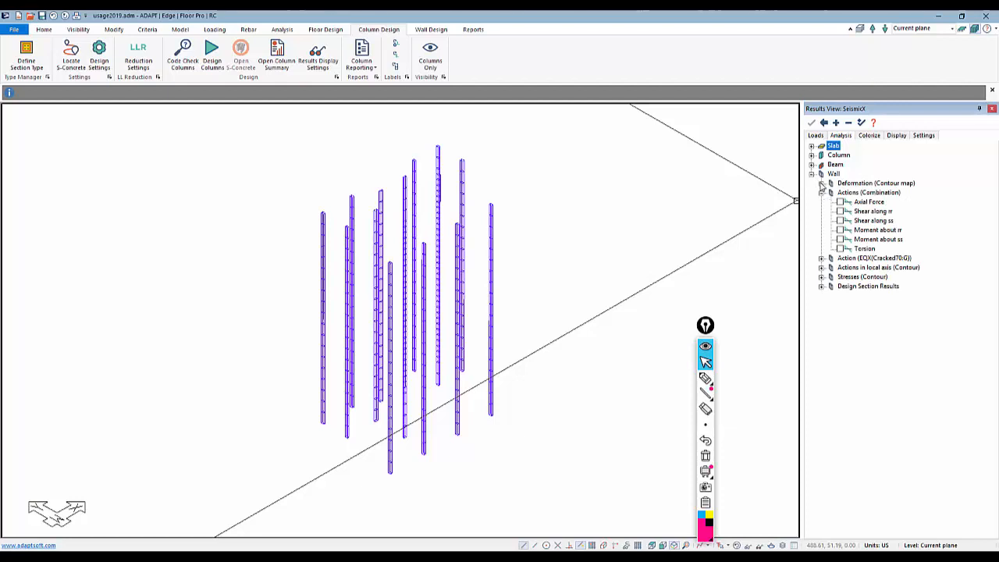
click(821, 184)
click(840, 231)
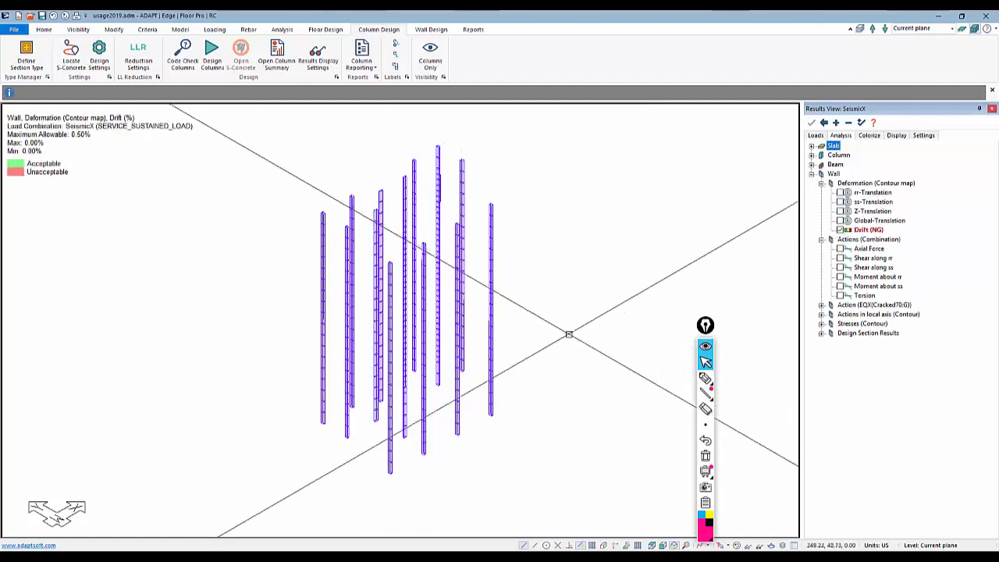
Step: Show only the walls and examine their drift contour up close near the upper stories
click(431, 29)
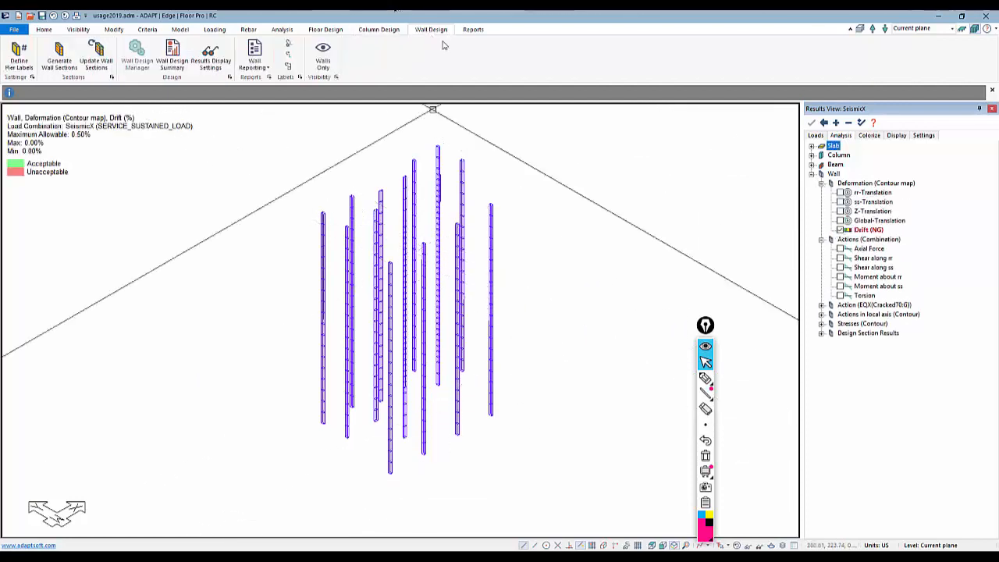
click(323, 53)
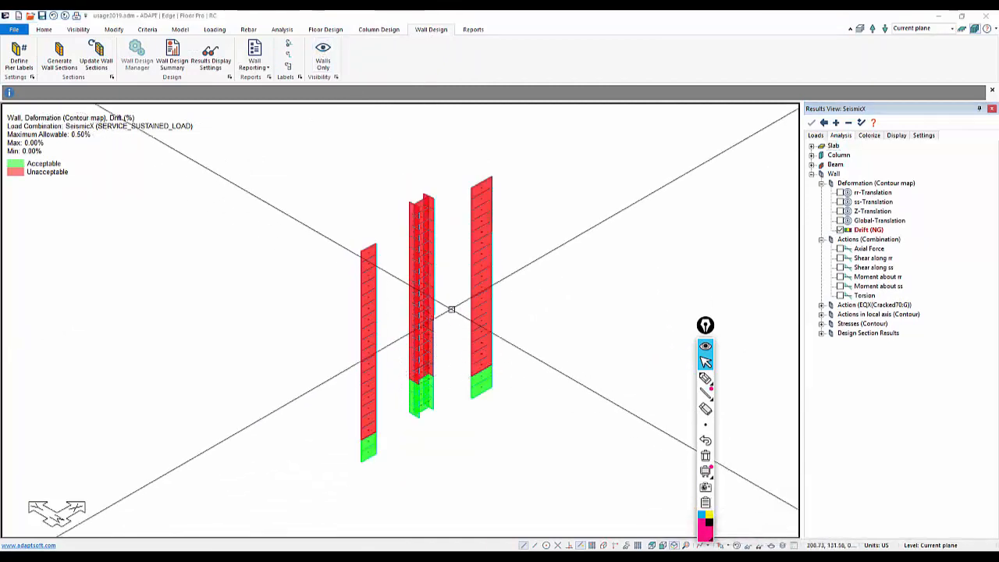
middle_drag(535, 312, 562, 337)
scroll(433, 252, up, 1)
scroll(530, 229, up, 10)
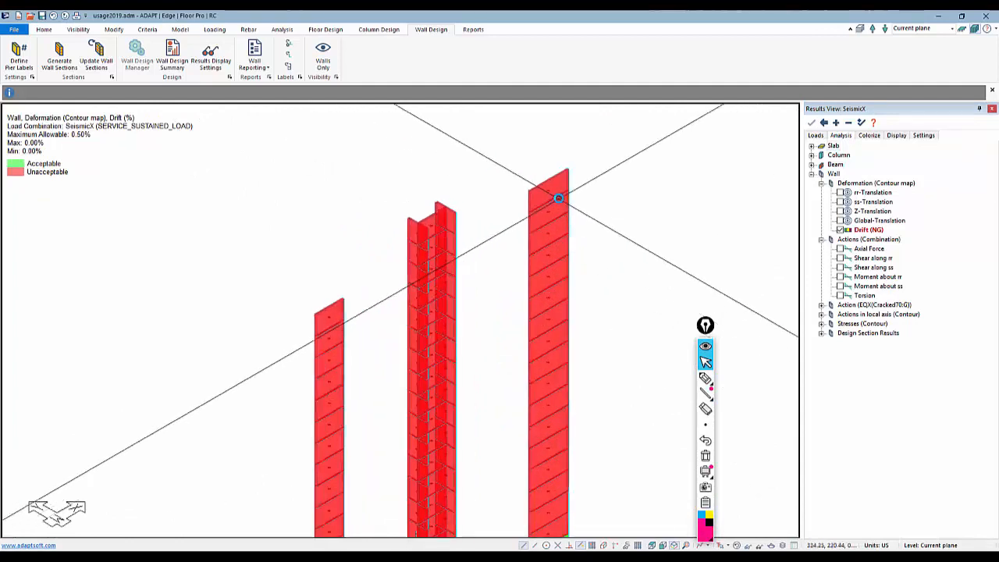
Step: Compare the SeismicX drift values of the single wall and the core walls story by story below the roof
scroll(566, 167, up, 1)
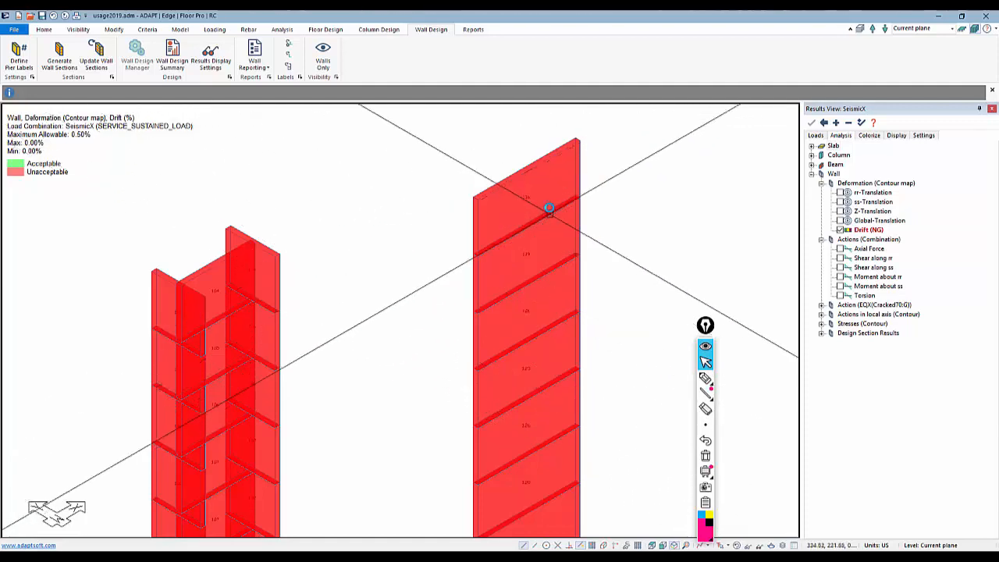
scroll(550, 209, up, 5)
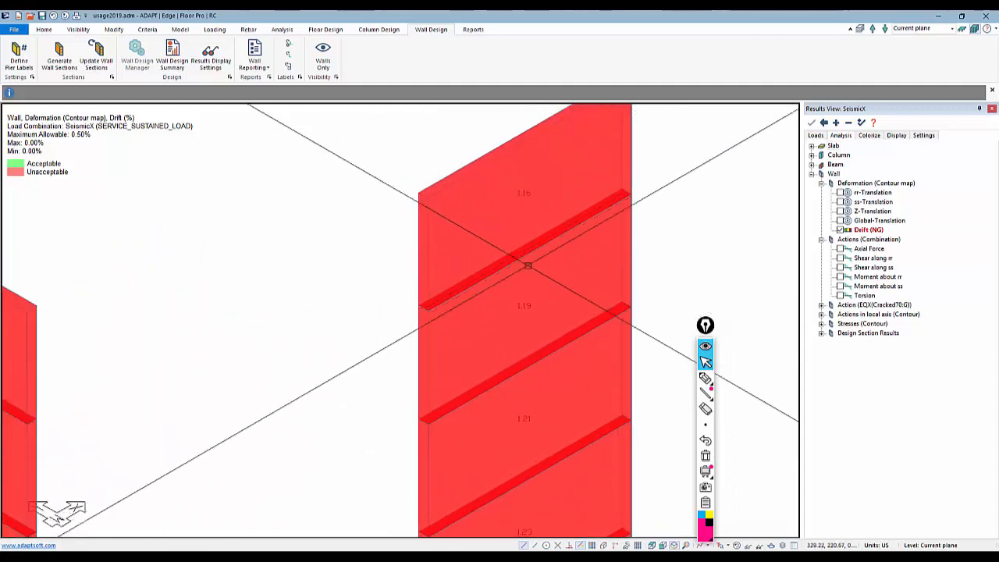
middle_drag(524, 463, 495, 283)
scroll(502, 266, down, 2)
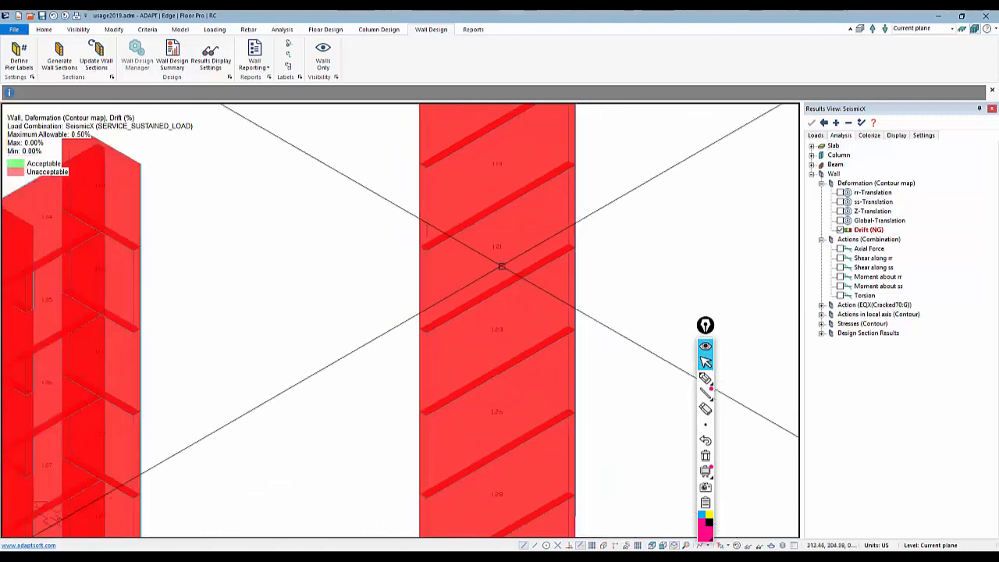
scroll(501, 266, down, 2)
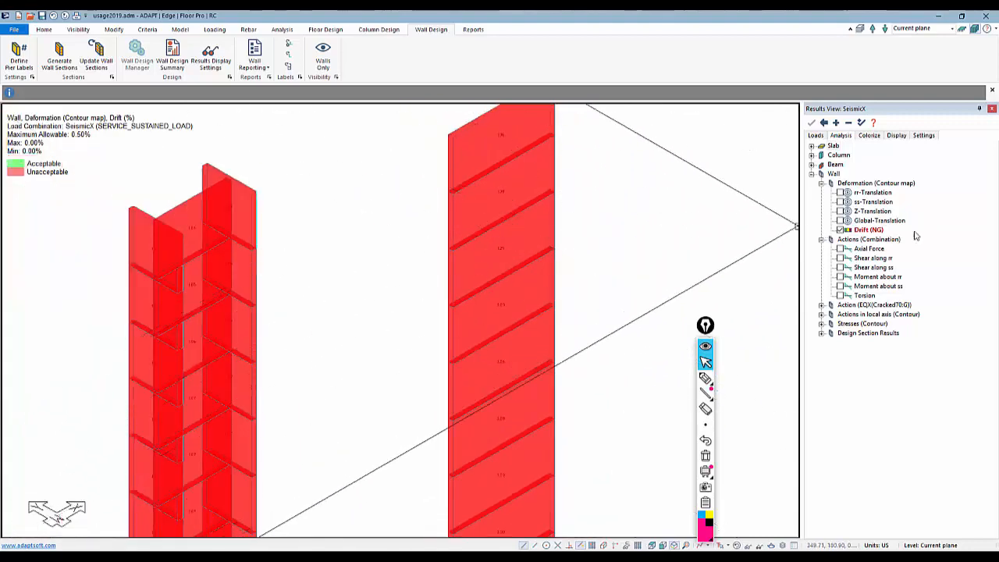
middle_drag(355, 328, 473, 302)
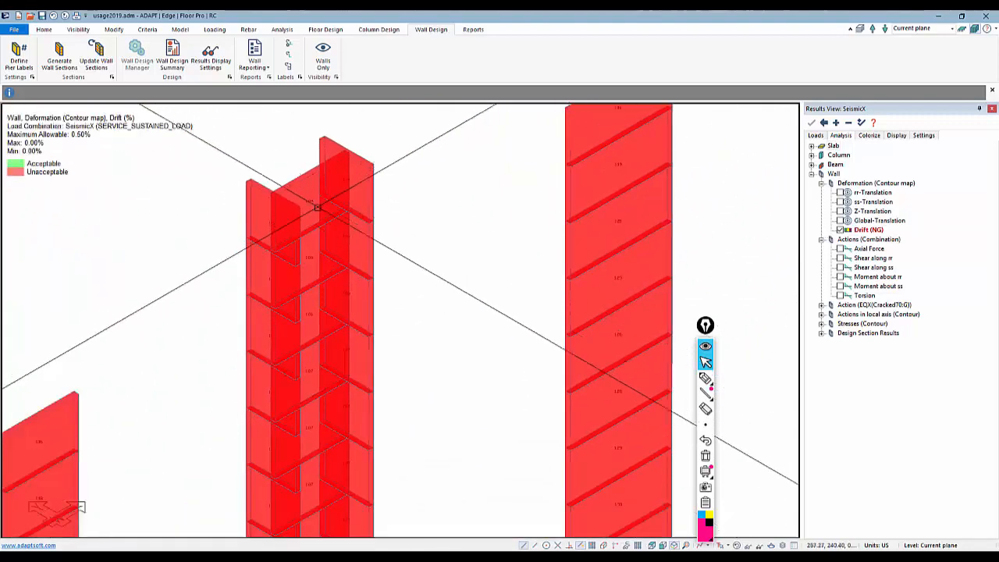
middle_drag(350, 317, 435, 284)
scroll(395, 266, down, 1)
scroll(391, 257, down, 1)
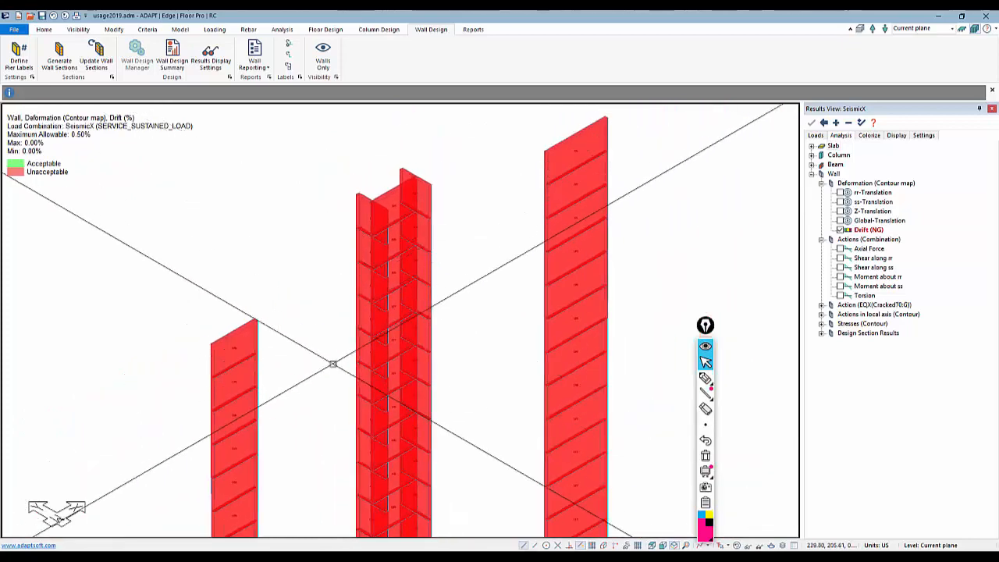
middle_drag(333, 339, 335, 299)
middle_drag(446, 257, 388, 339)
scroll(490, 203, up, 1)
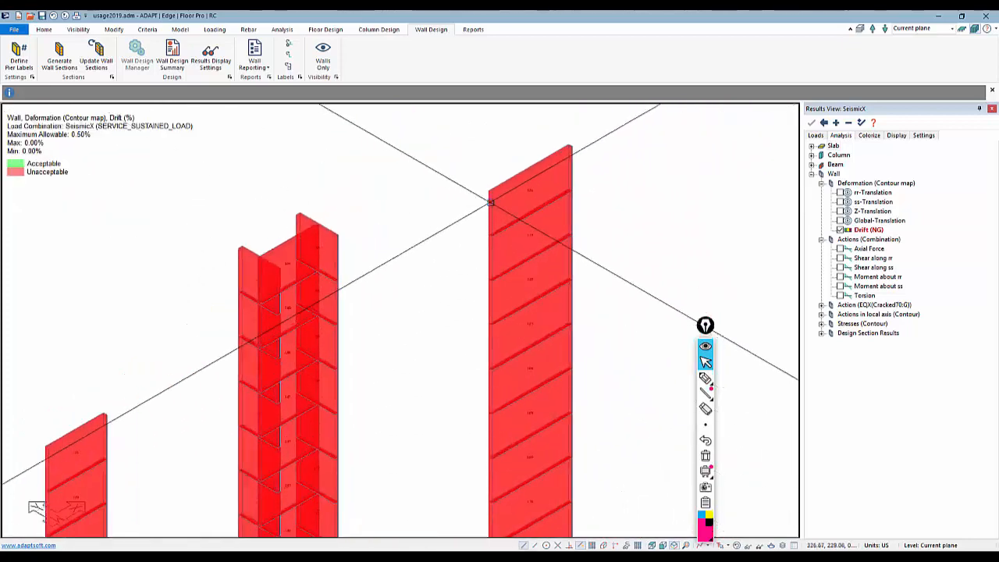
scroll(490, 203, up, 3)
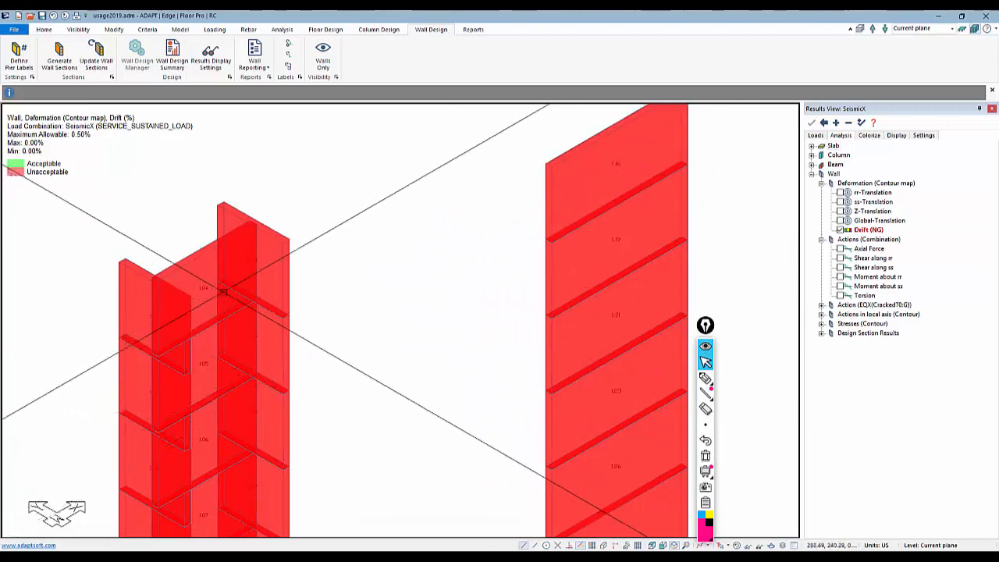
scroll(395, 375, down, 2)
Step: Analyze the SeismicX combination with the Cracked25 stiffness modifiers applied and save the solution
click(282, 30)
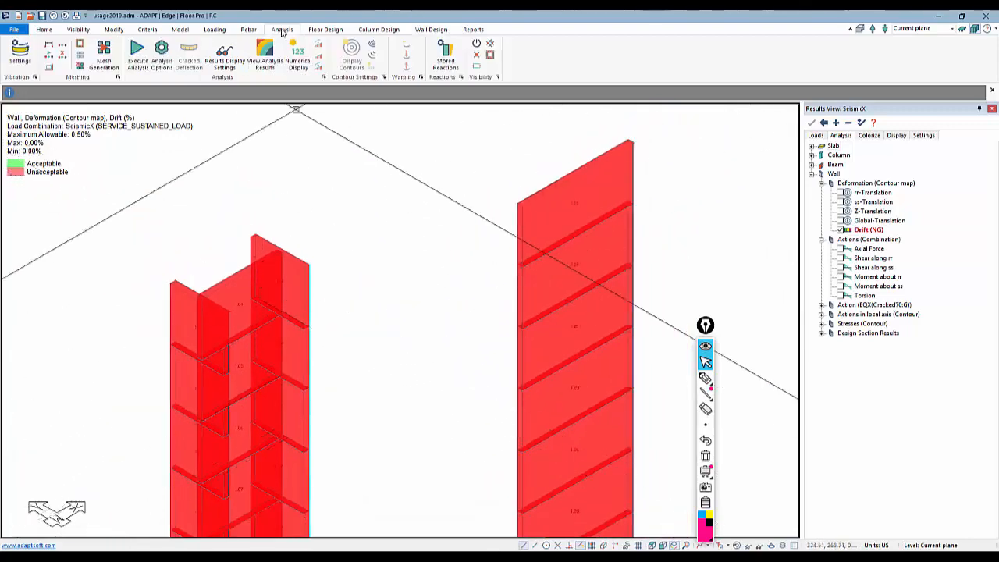
click(160, 54)
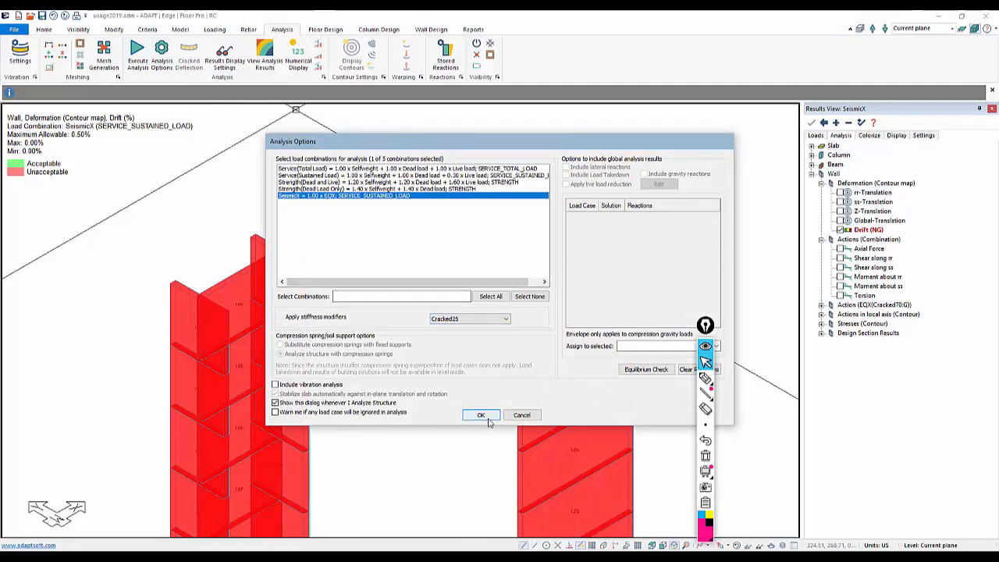
click(487, 418)
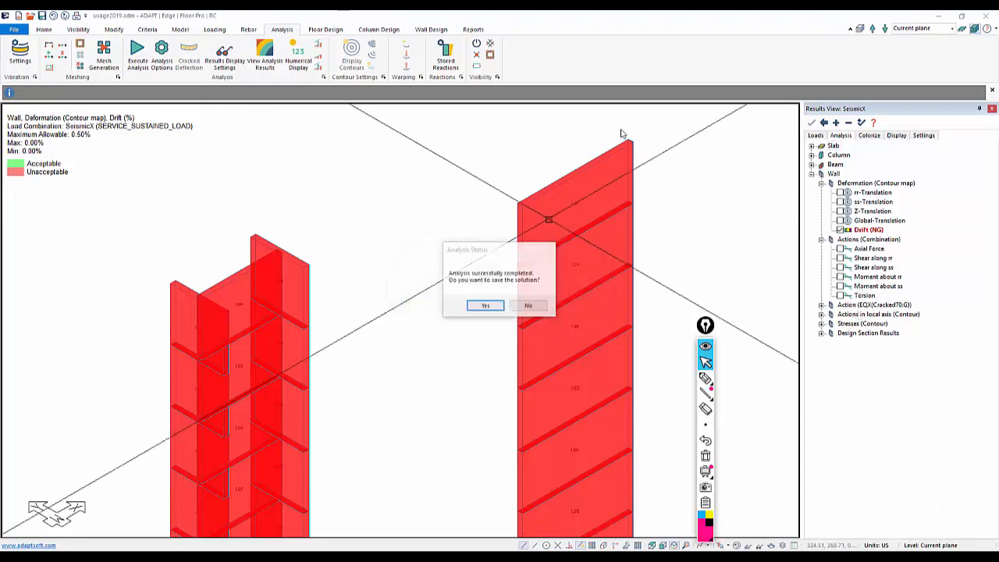
click(488, 308)
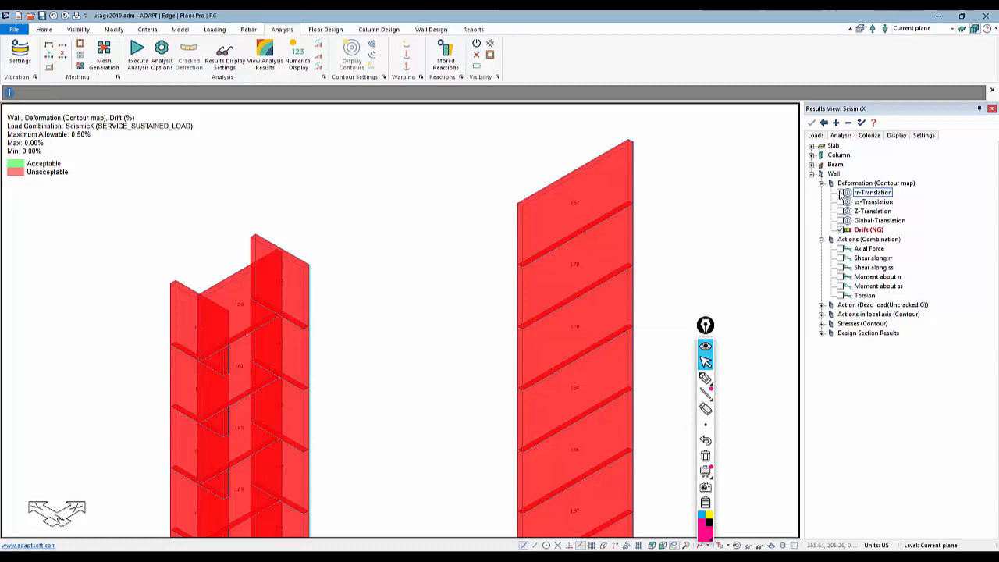
Step: View the walls' rr-Translation and Drift contours for SeismicX and expand the Cracked25 load cases
click(840, 193)
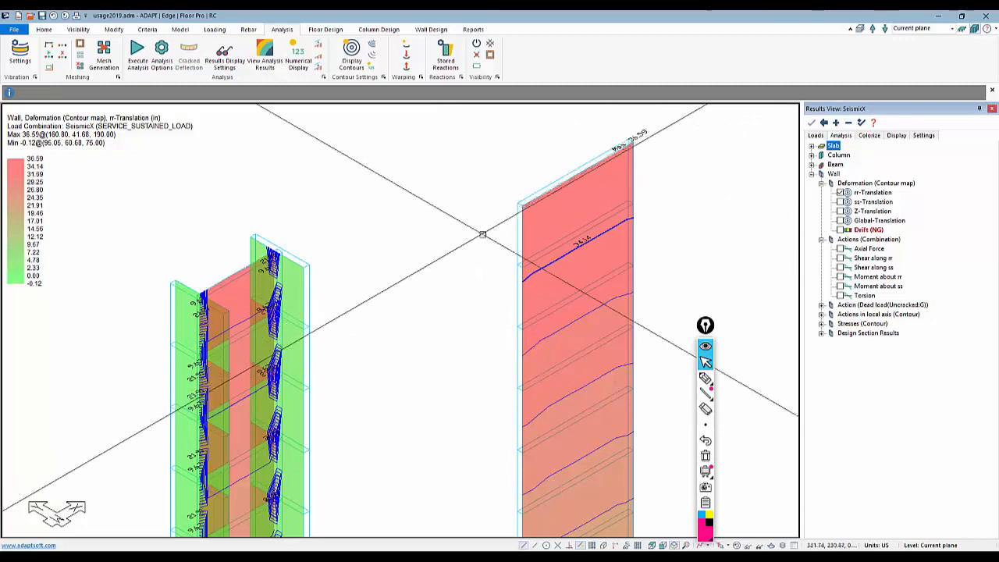
middle_drag(317, 335, 323, 318)
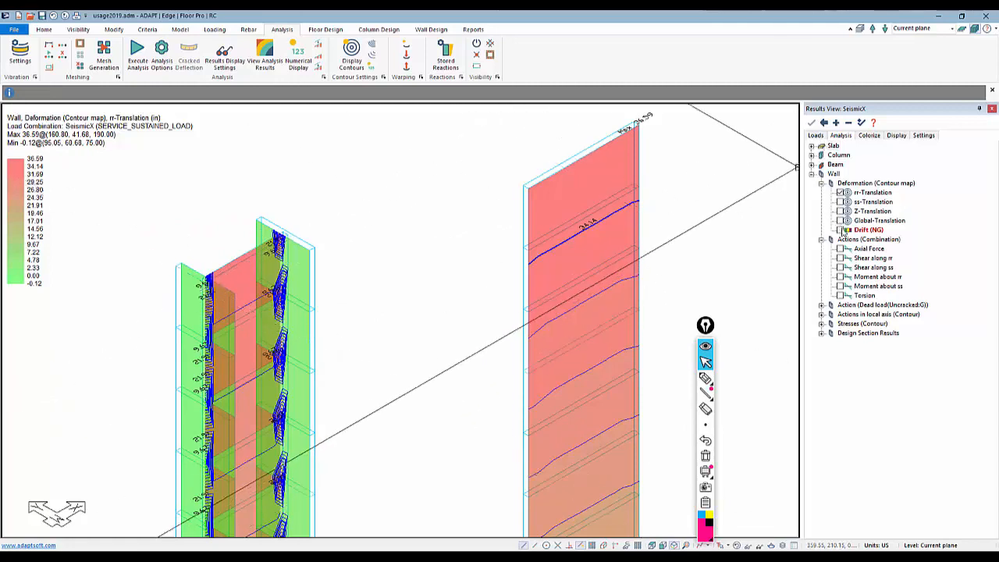
click(816, 135)
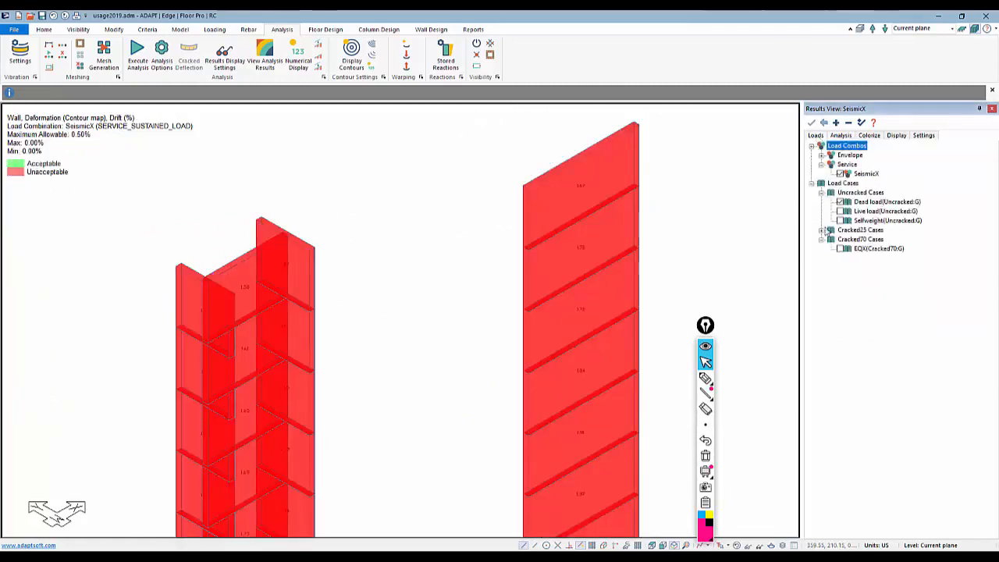
click(821, 231)
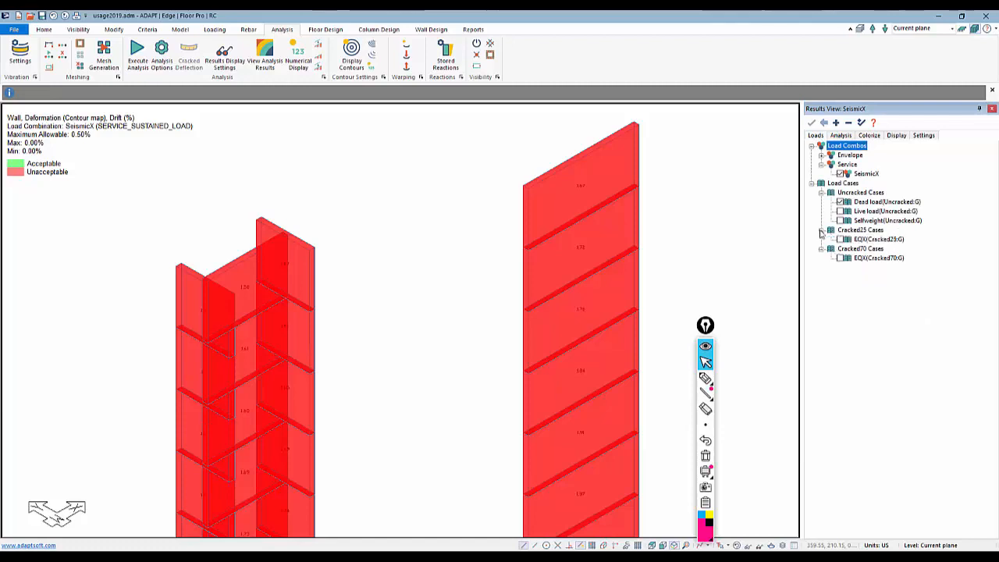
middle_drag(726, 292, 664, 263)
scroll(598, 251, down, 1)
scroll(599, 251, down, 1)
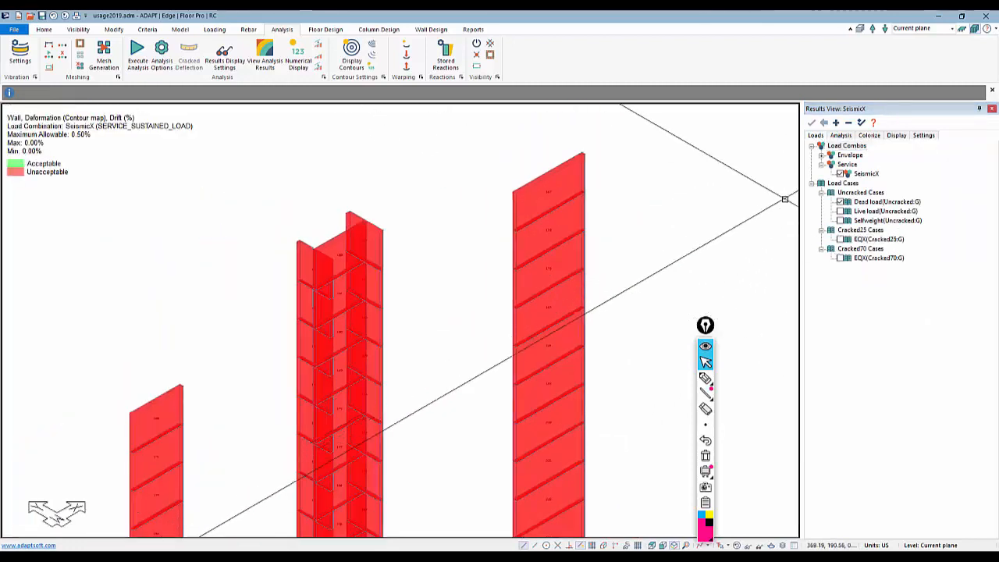
Step: Display the walls' combination Shear along rr for SeismicX and look at it in the upper stories
click(840, 136)
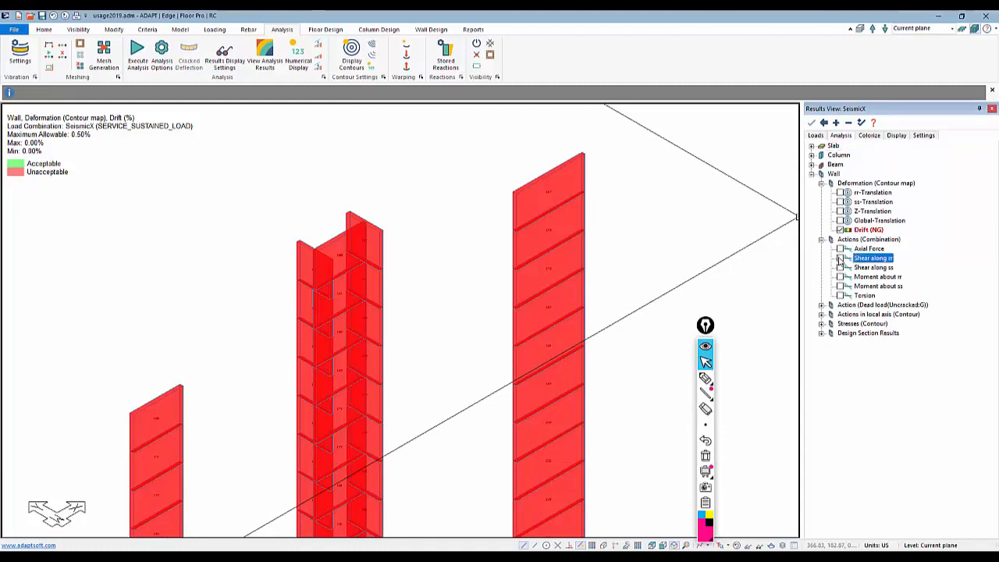
click(840, 259)
scroll(476, 263, up, 3)
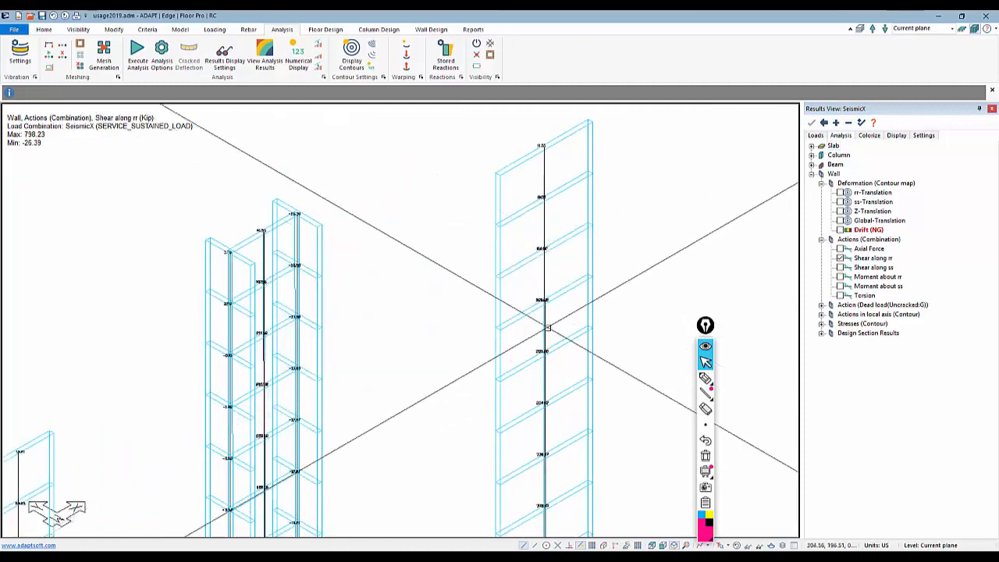
Step: Display the walls' Shear along rr for the EQX(Cracked25:G) load case and examine it down to the wall base
click(819, 136)
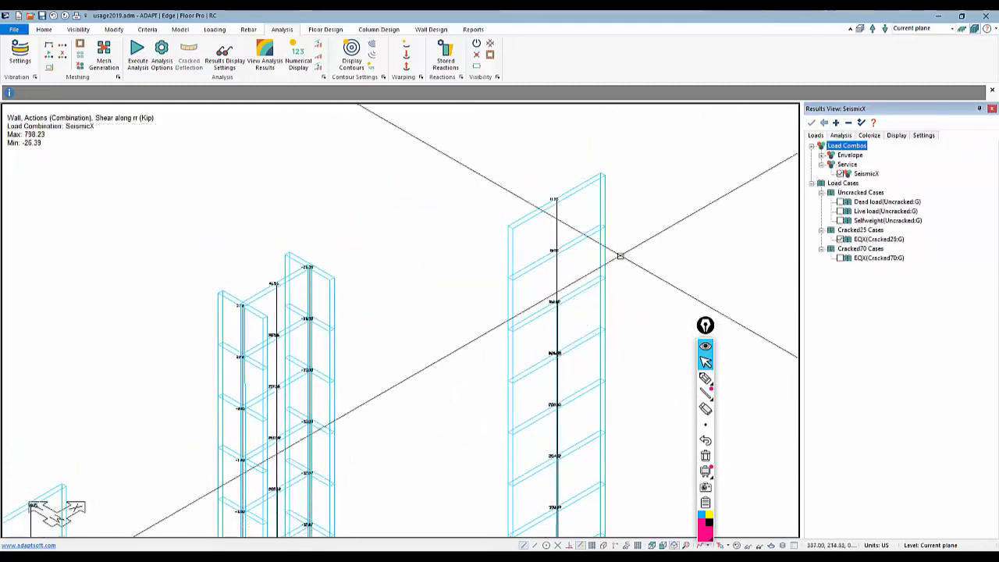
scroll(583, 223, up, 1)
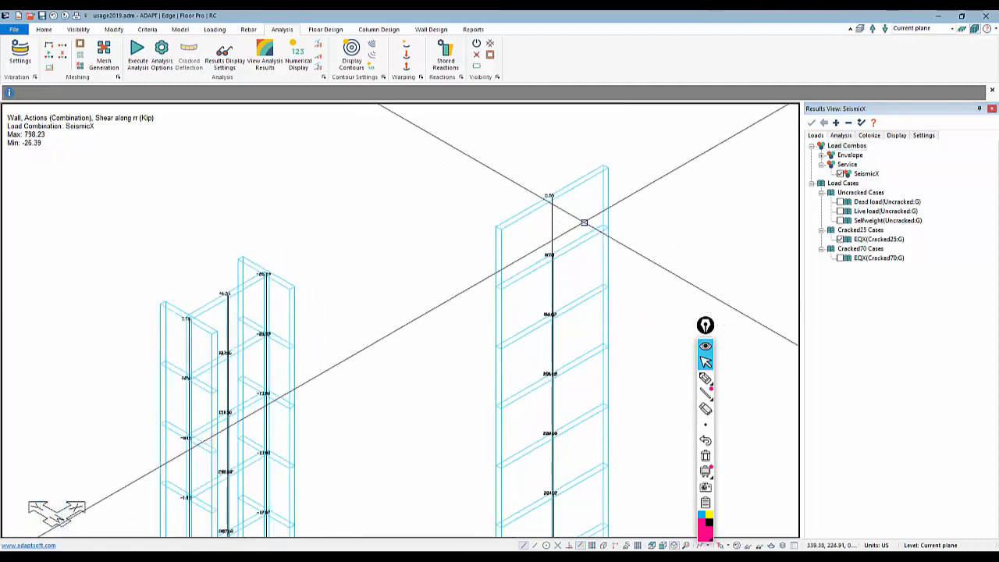
click(841, 135)
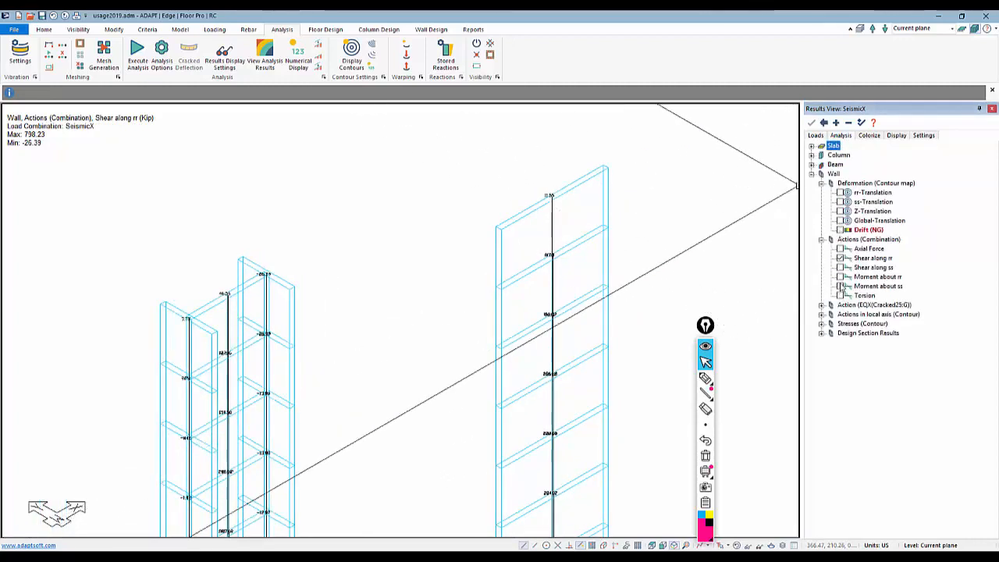
click(821, 305)
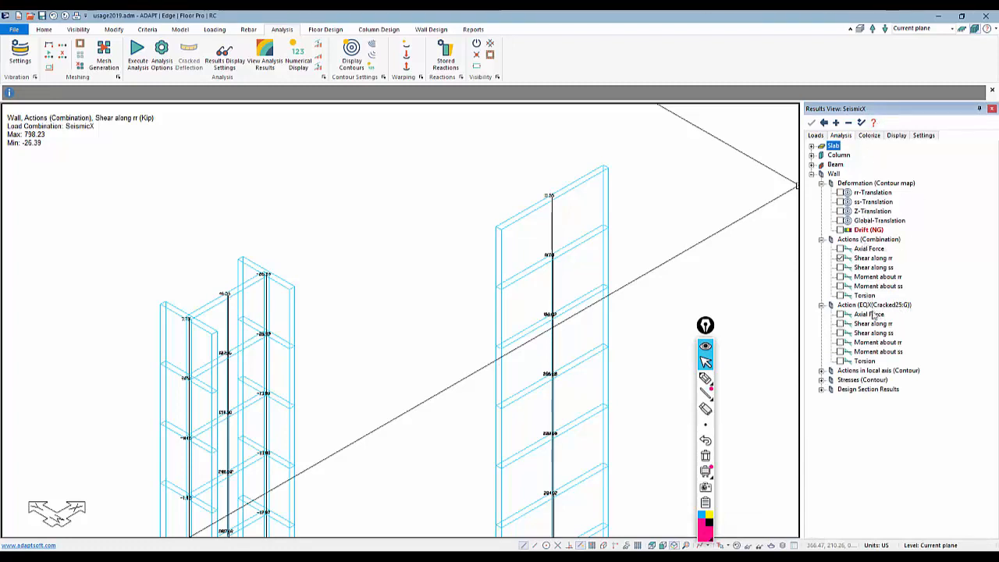
click(840, 323)
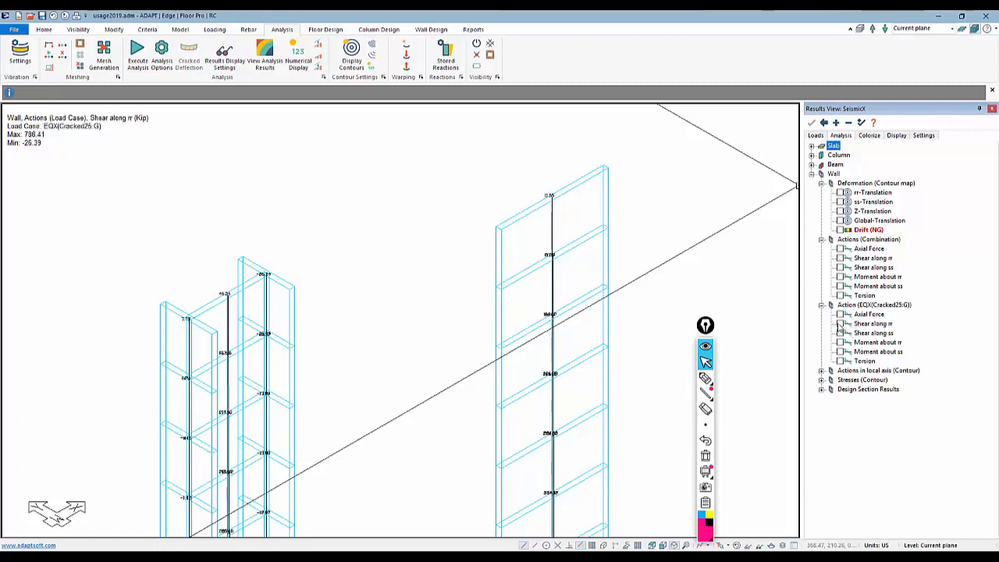
middle_drag(533, 227, 528, 129)
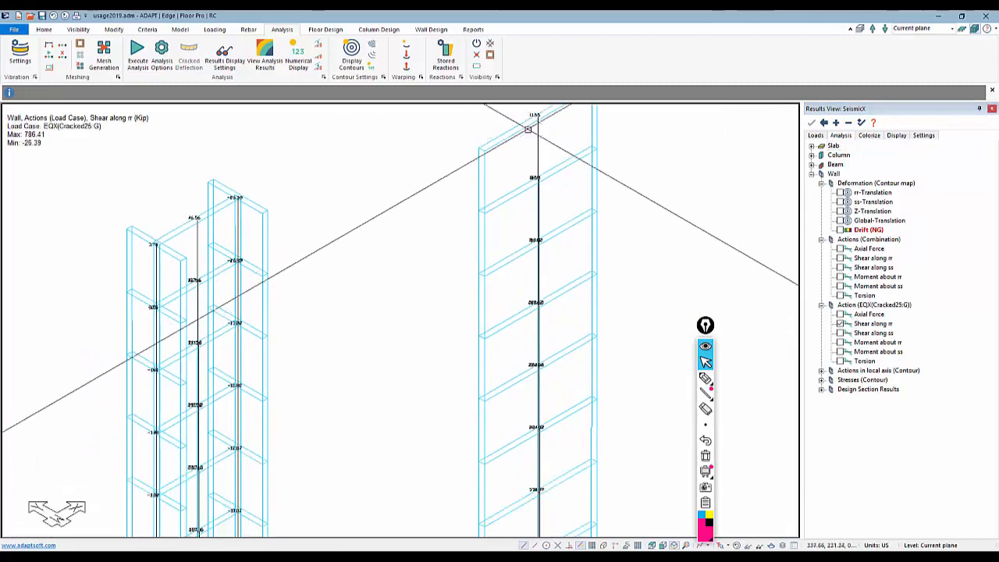
middle_drag(547, 395, 576, 106)
middle_drag(571, 442, 538, 223)
middle_drag(534, 384, 527, 110)
scroll(528, 374, up, 4)
scroll(529, 353, up, 1)
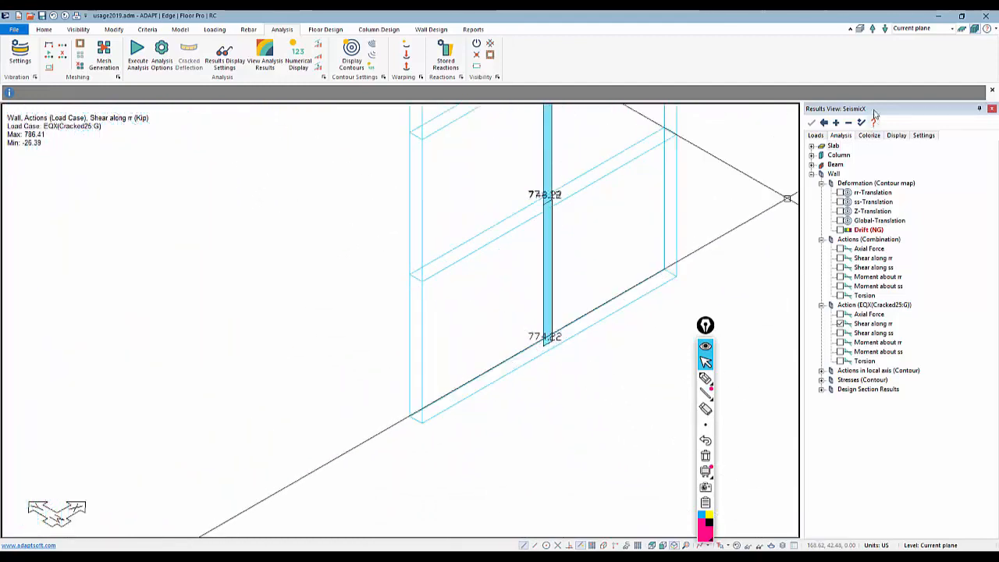
Step: Switch the wall shear display to the EQX(Cracked70:G) load case and examine it from the base up to the full wall height
click(815, 135)
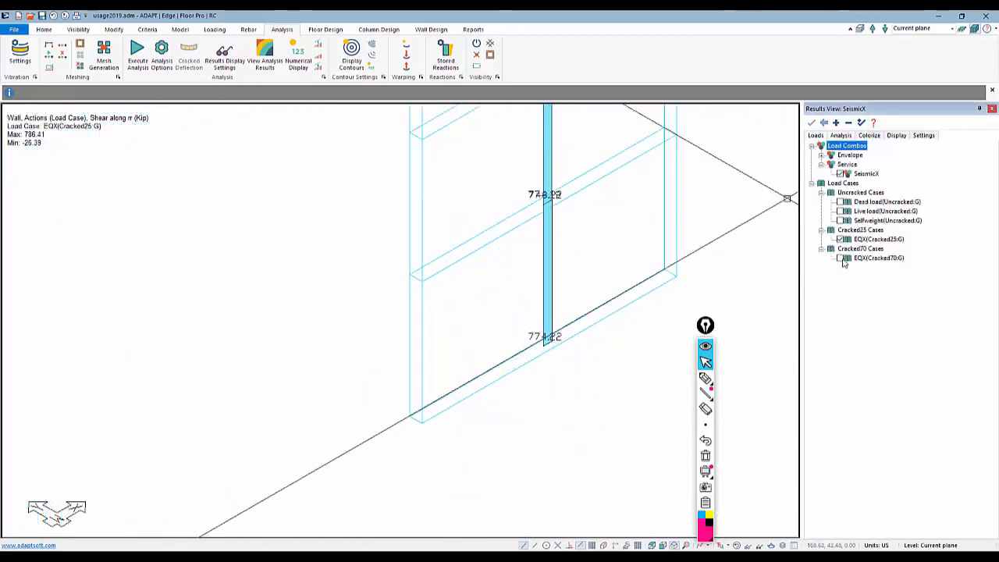
click(841, 258)
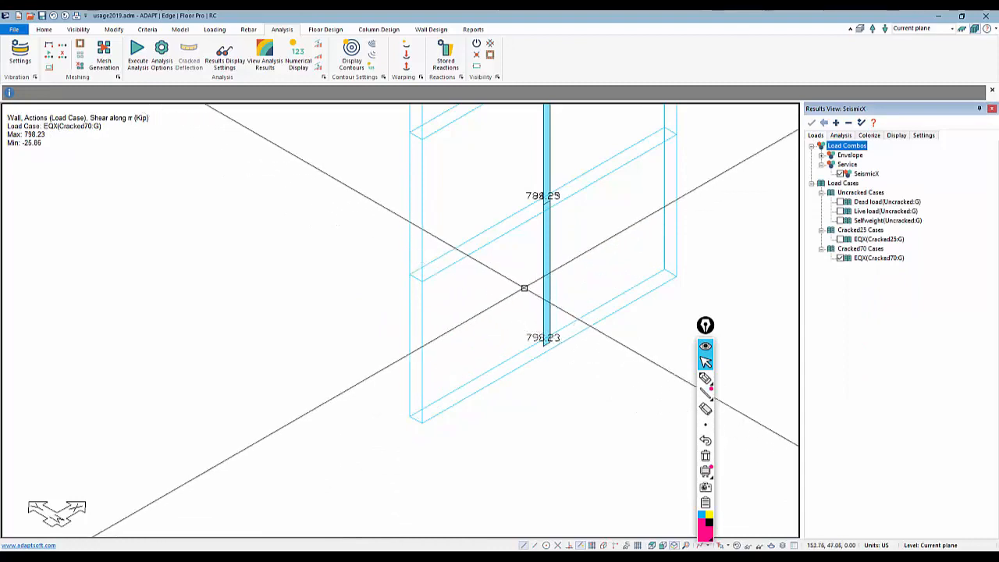
scroll(525, 288, down, 4)
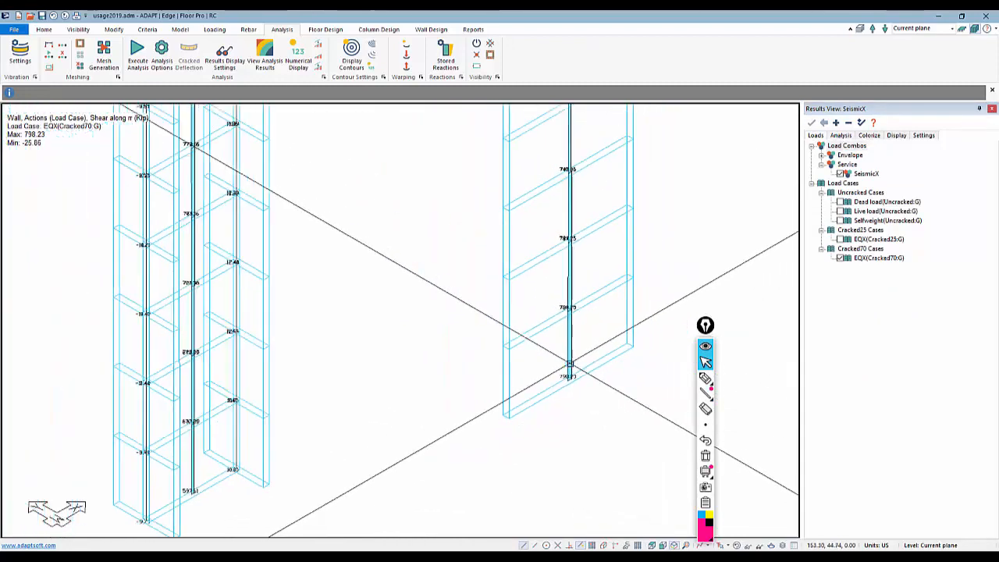
scroll(567, 352, down, 2)
scroll(546, 383, down, 2)
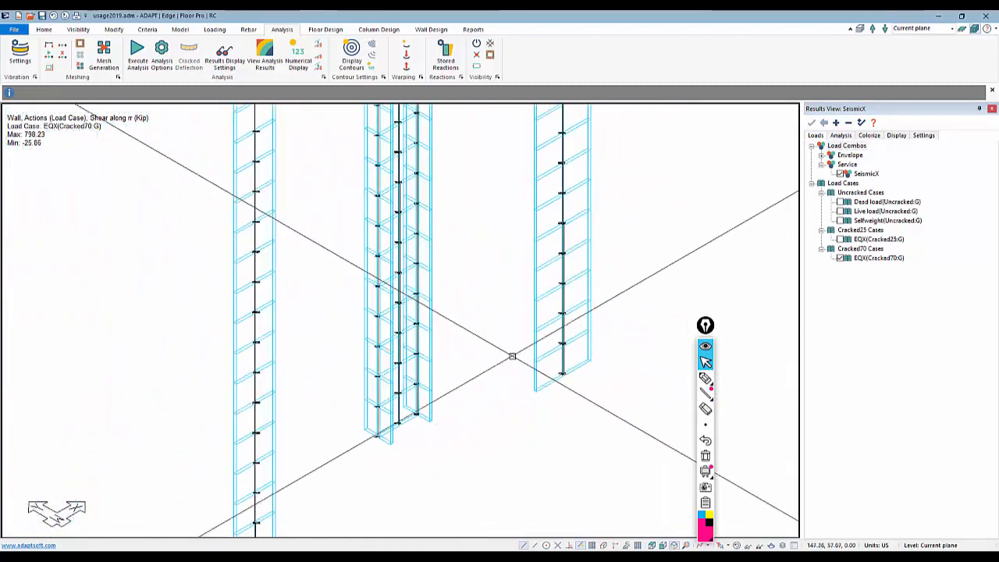
scroll(506, 331, down, 2)
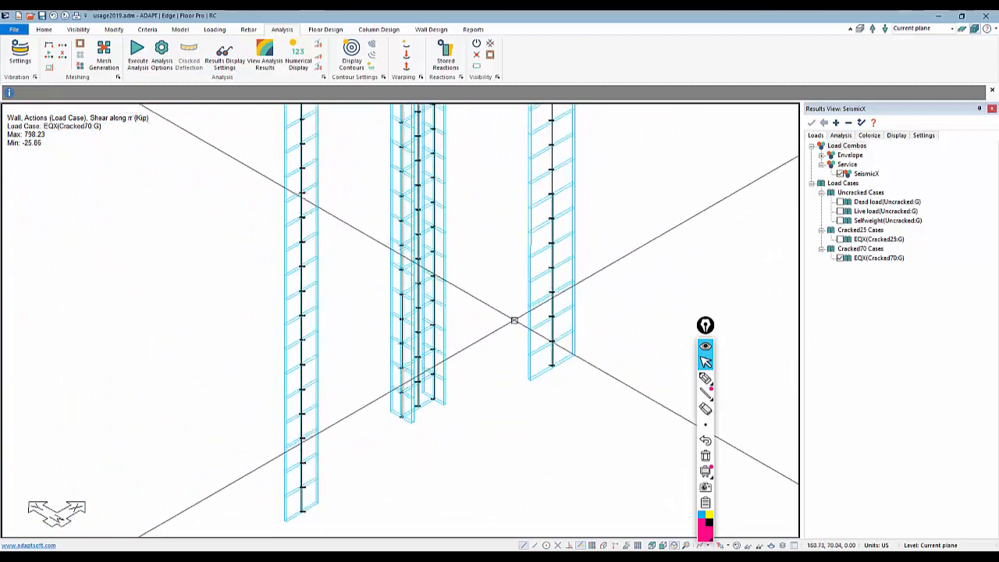
middle_drag(510, 319, 510, 373)
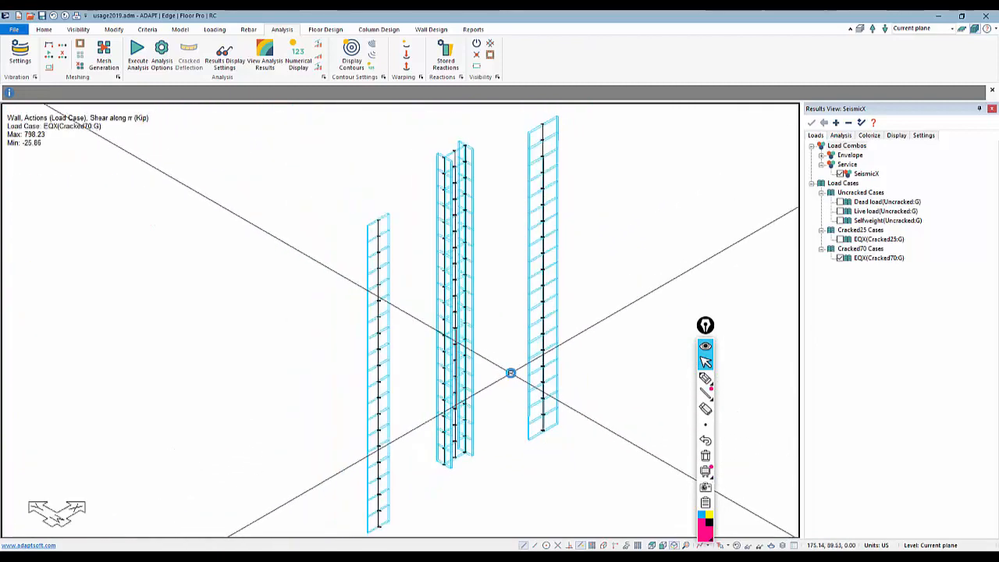